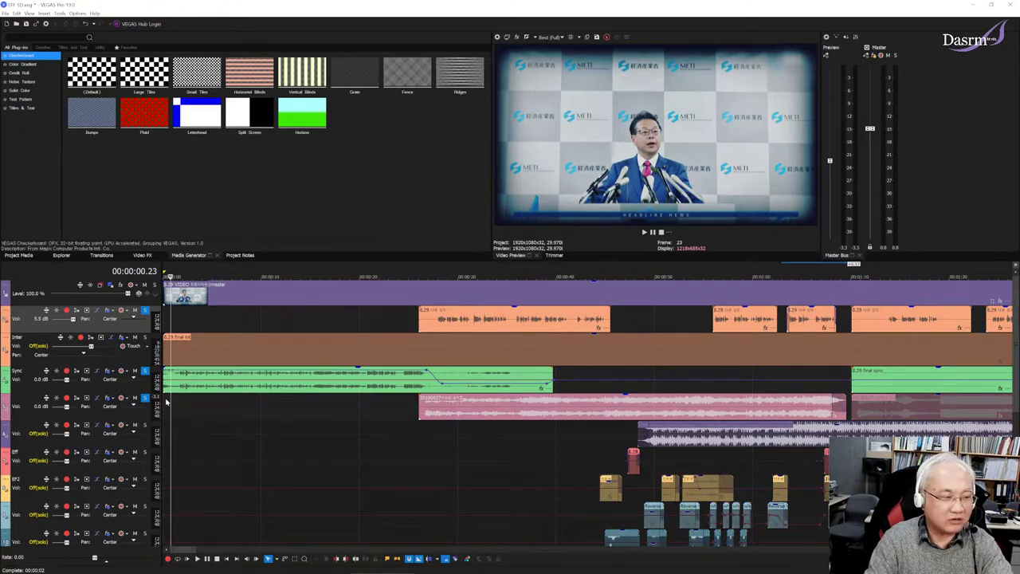
Step: Play the project from near the timeline start, then stop
left_click(167, 402)
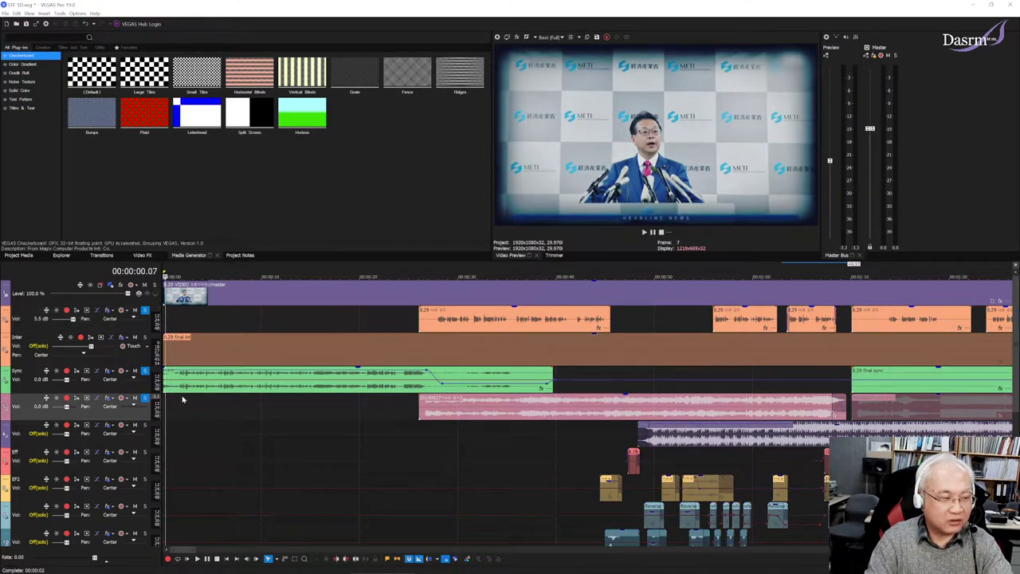
key("space")
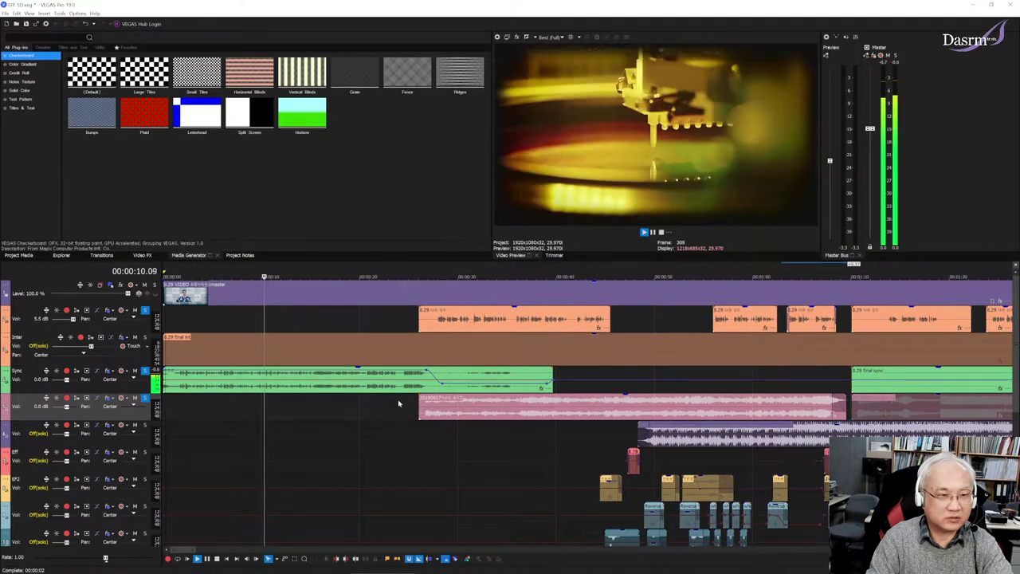
key("space")
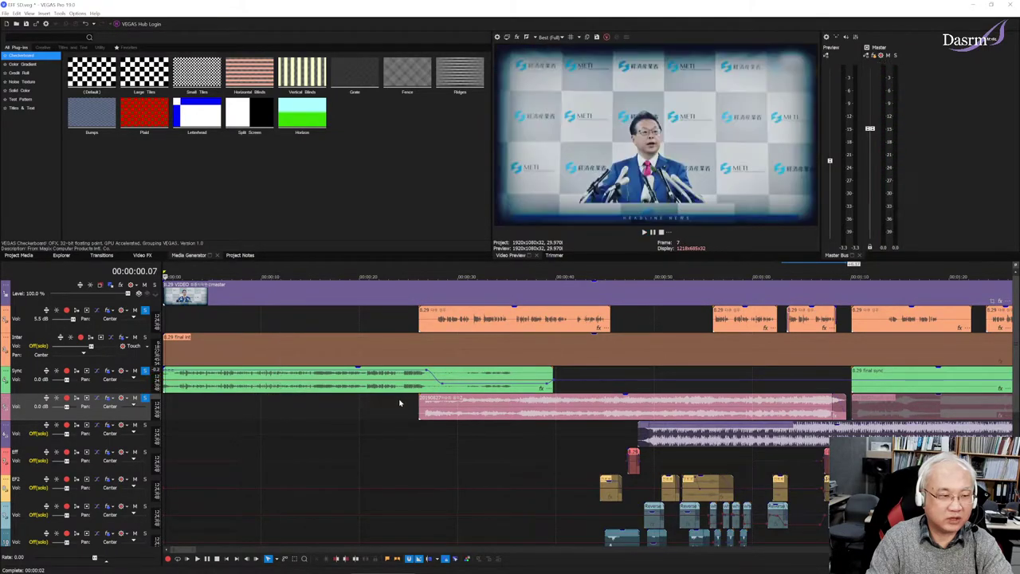
Step: Play from 25 seconds and take the top audio track out of the solo mix
left_click(389, 402)
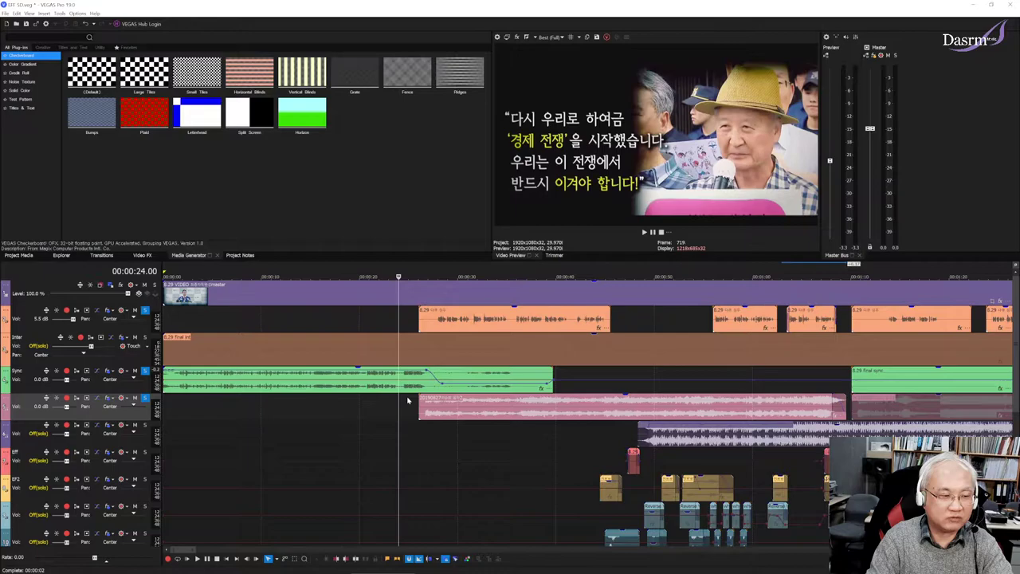
left_click(407, 401)
left_click(415, 401)
key("space")
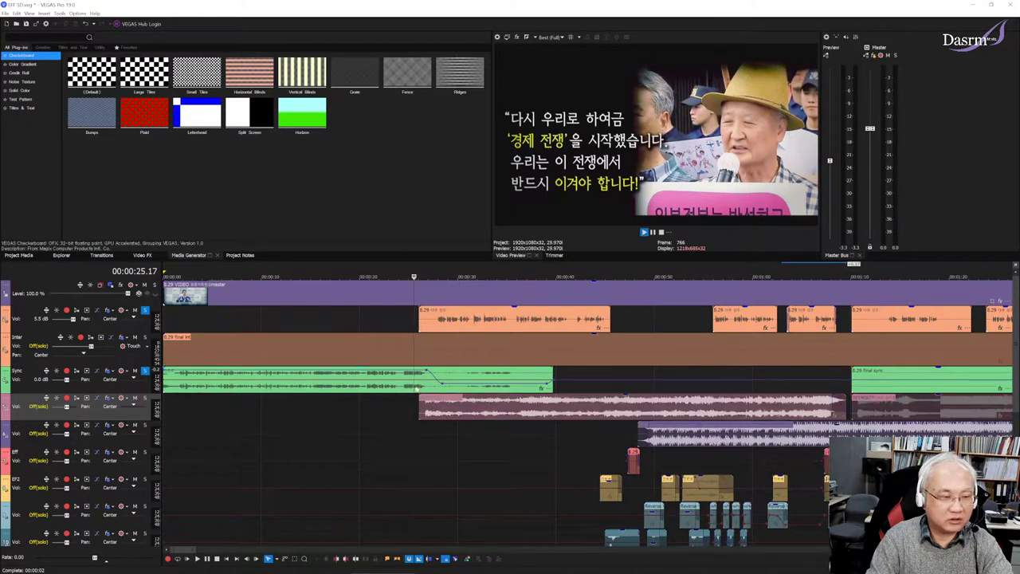
left_click(144, 310)
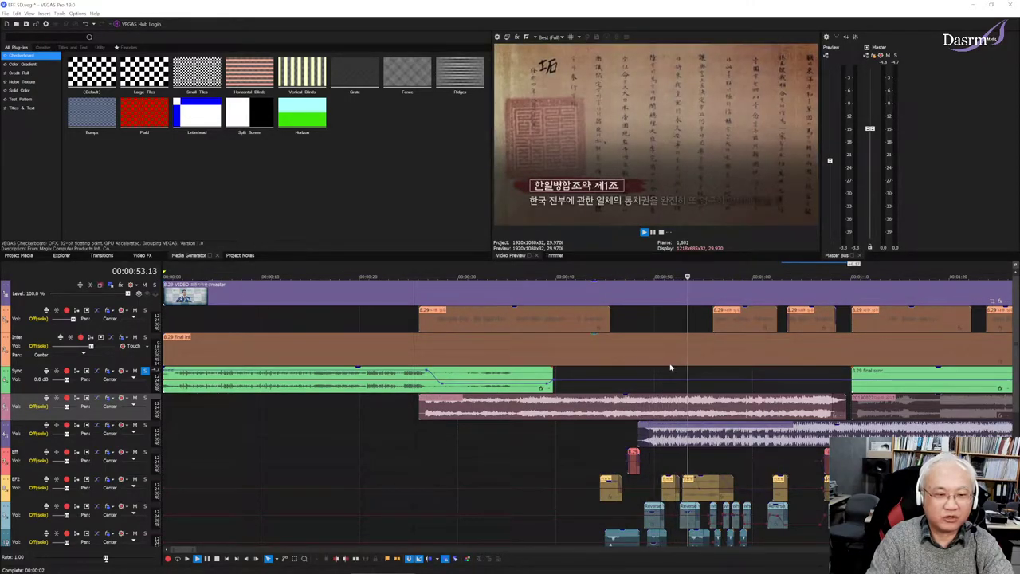
scroll(686, 372, "right", 3)
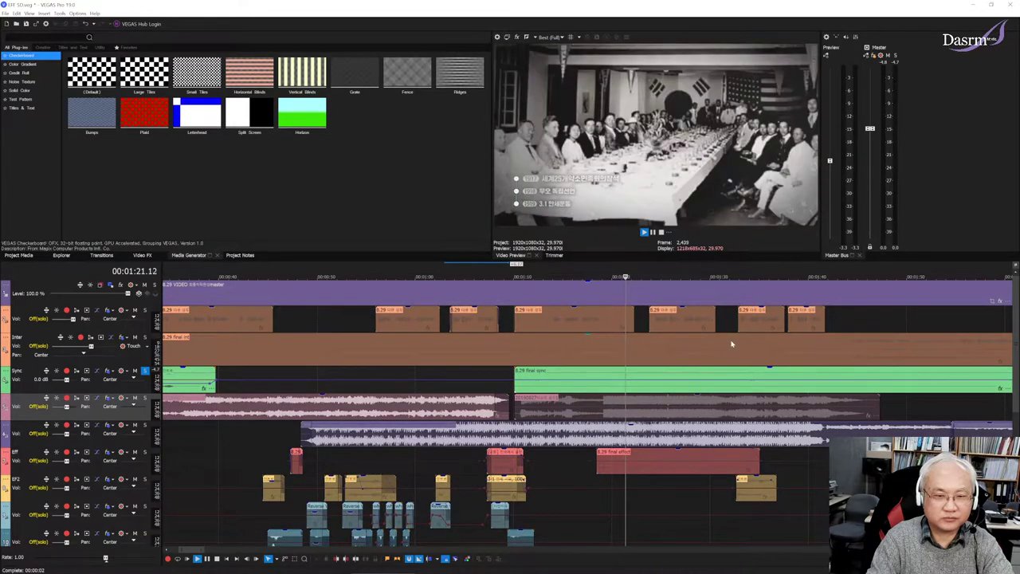
scroll(558, 352, "right", 4)
scroll(359, 356, "right", 2)
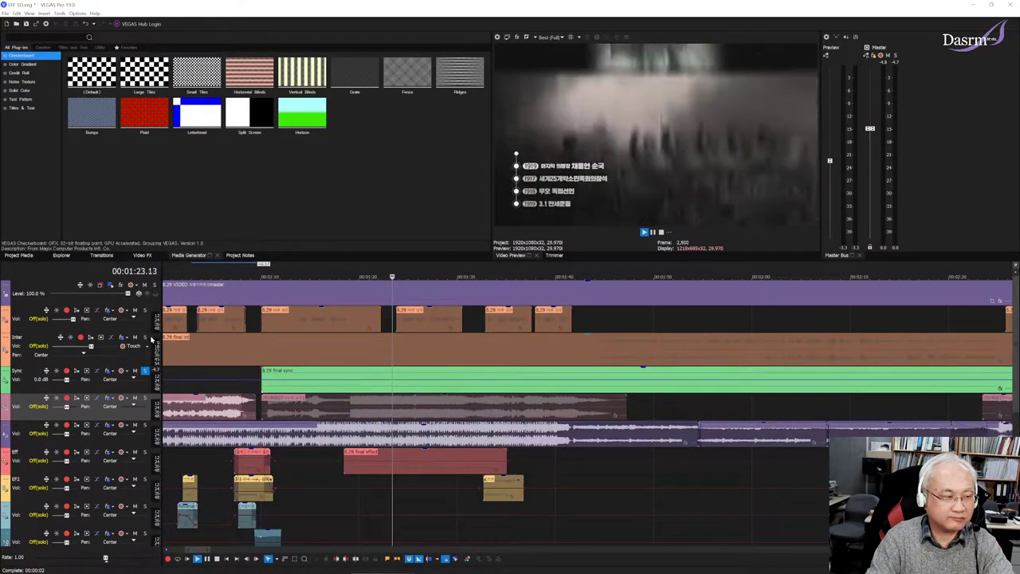
Step: Solo the Inter track and play from the interview clip near one minute
left_click(444, 344)
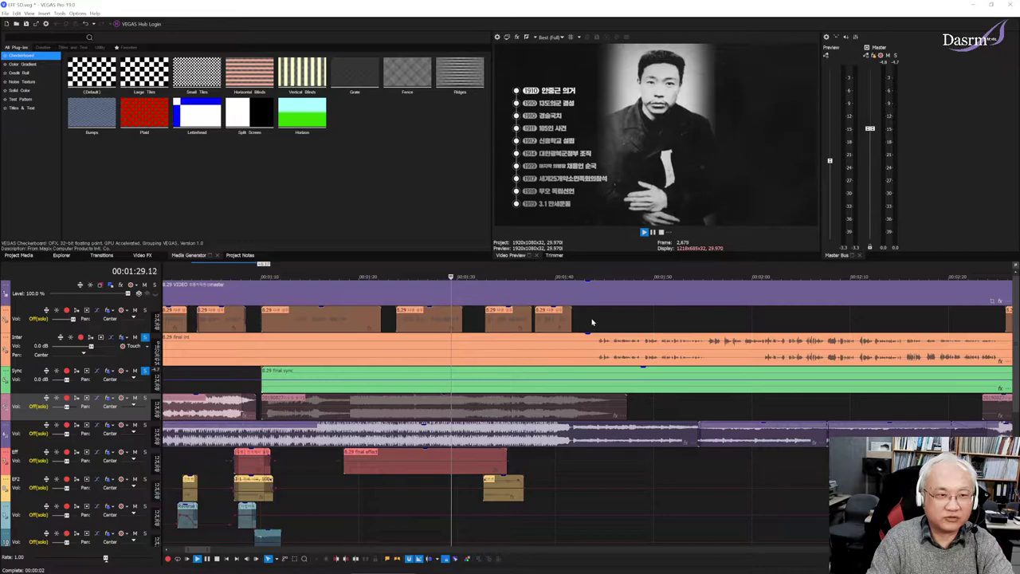
scroll(593, 319, "left", 5)
left_click(594, 319)
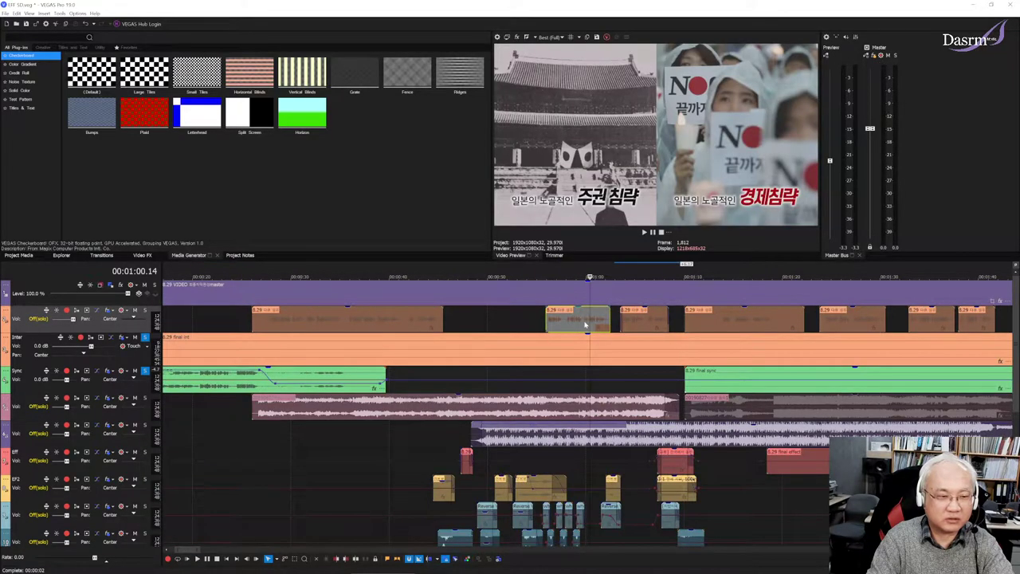
scroll(594, 318, "right", 6)
key("space")
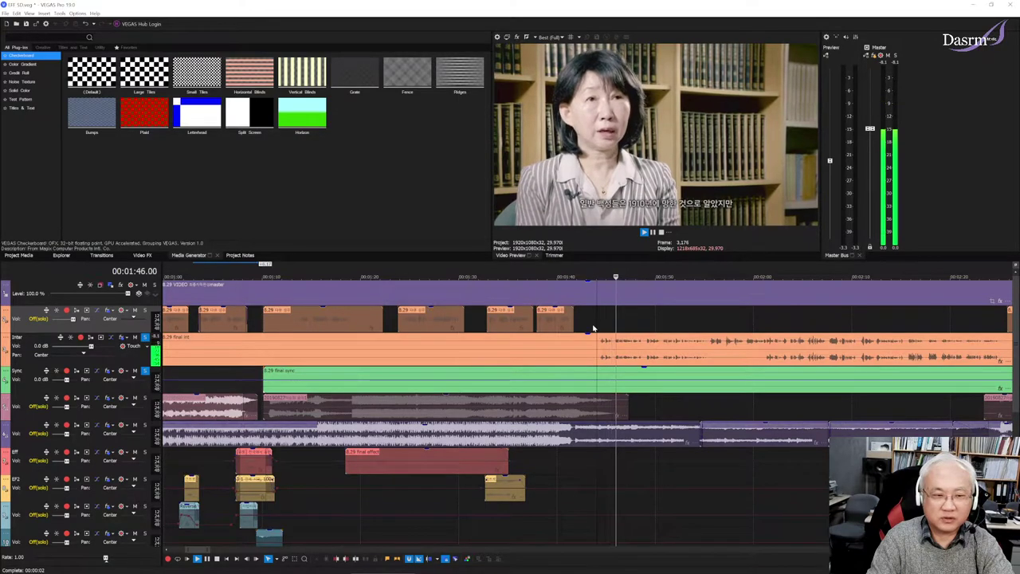
Step: Stop playback at 2:24 and scroll the timeline back to 0:00
scroll(580, 325, "left", 2)
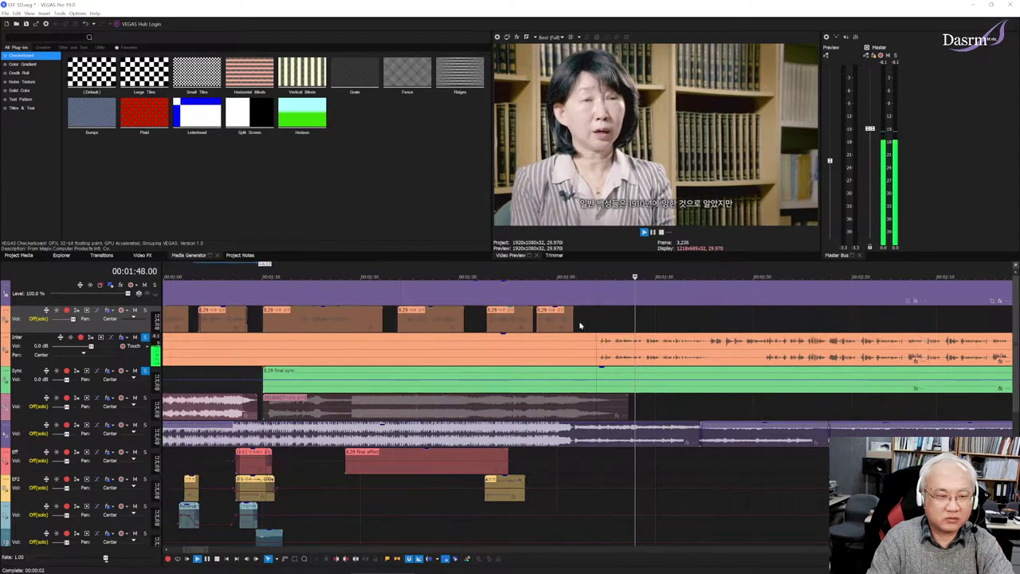
scroll(580, 325, "right", 2)
scroll(580, 325, "right", 3)
scroll(580, 325, "right", 1)
scroll(580, 325, "left", 2)
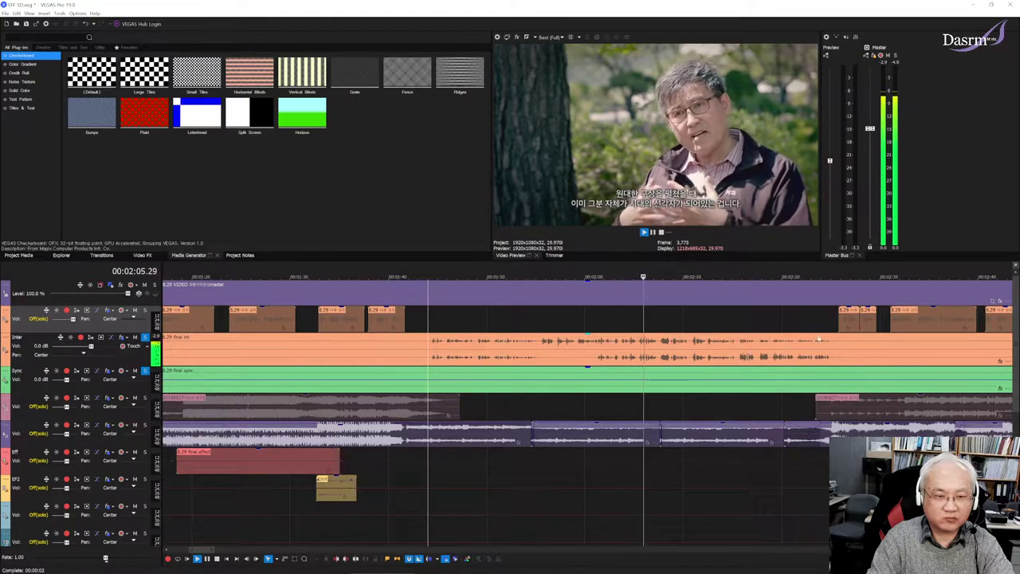
left_click(832, 325)
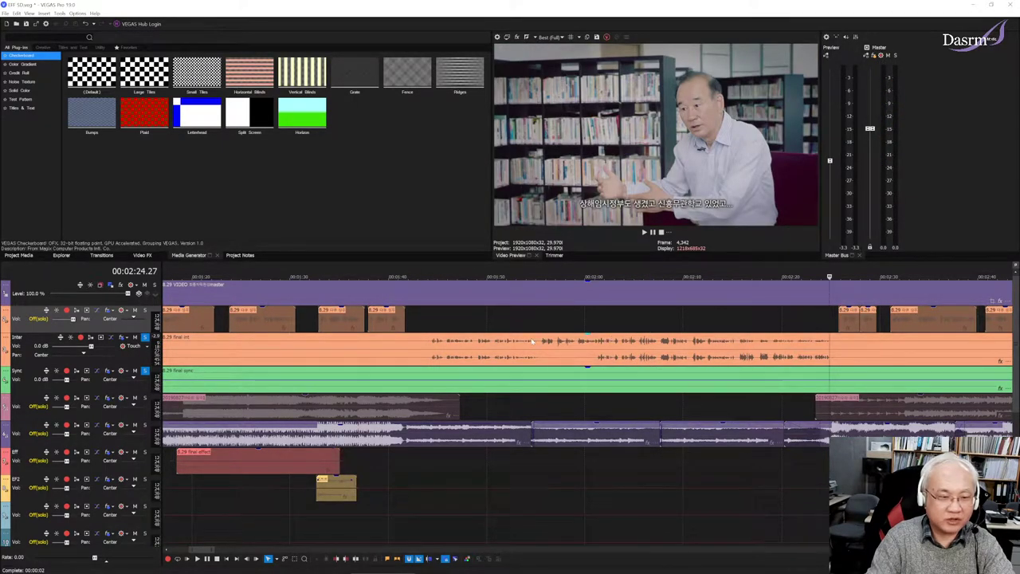
scroll(533, 341, "left", 10)
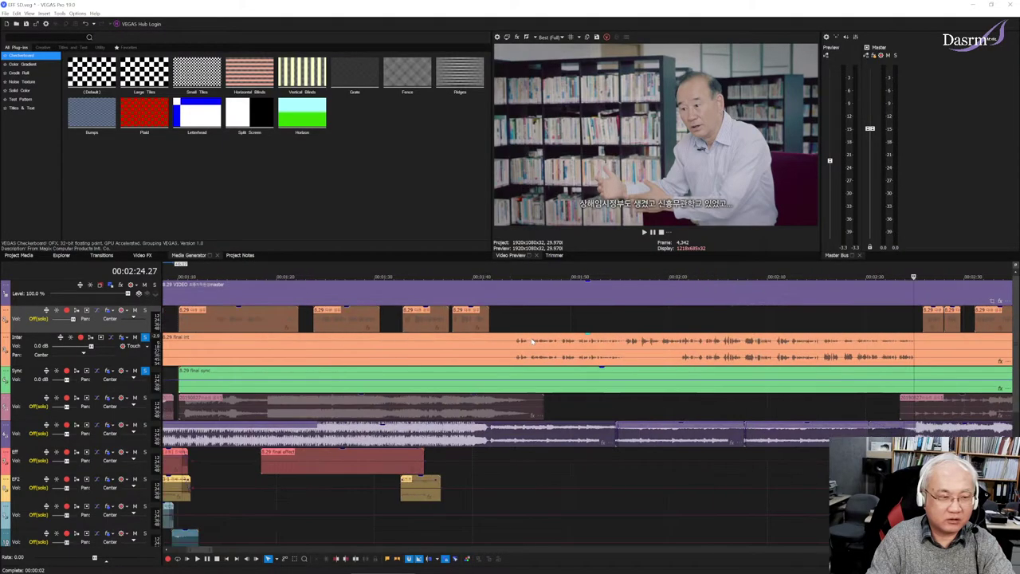
scroll(532, 341, "left", 3)
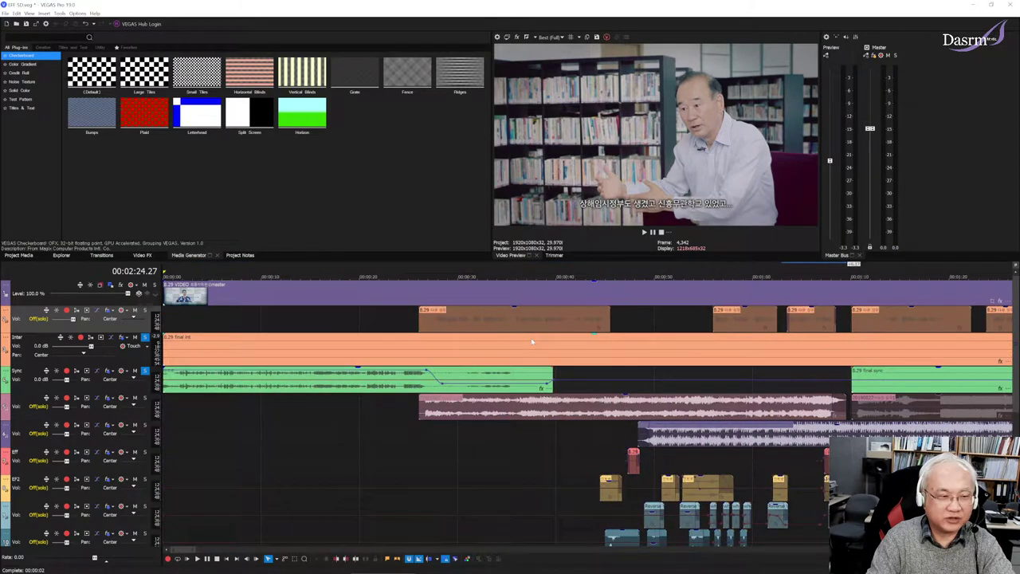
Step: Select the top track's first clip at 00:00:26, showing the '경제 전쟁' protest quote
left_click(426, 322)
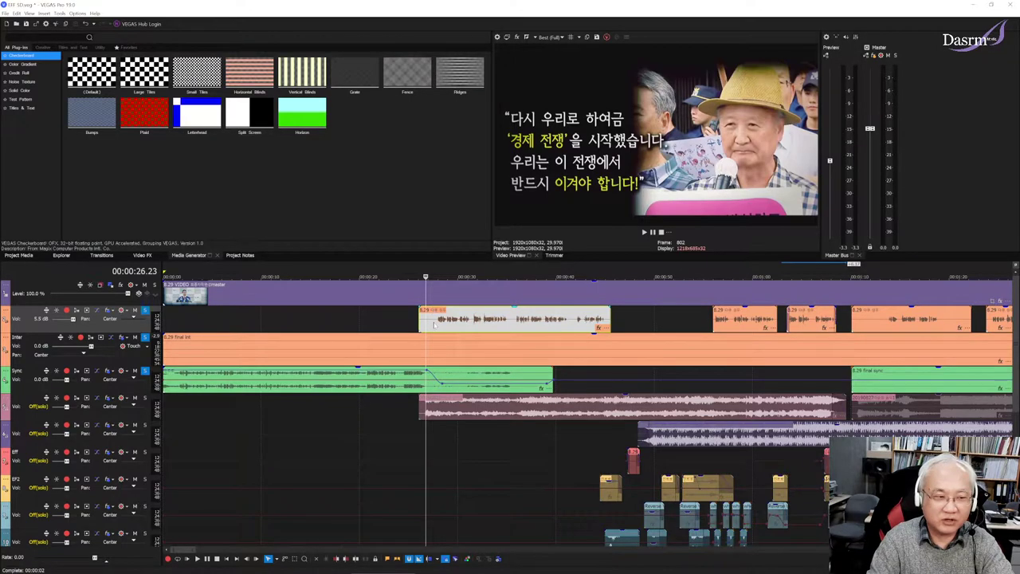
left_click(432, 323)
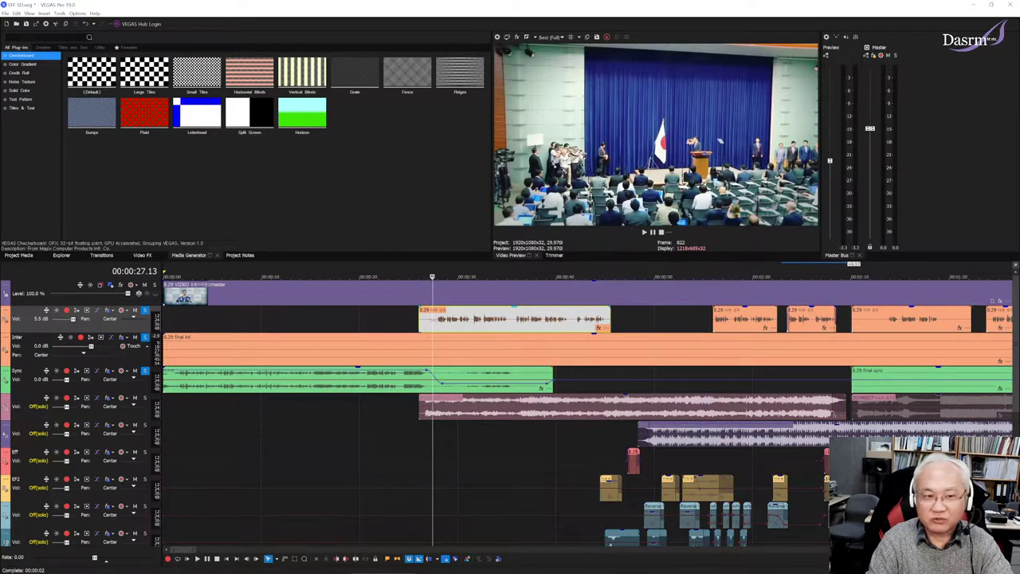
key("Left")
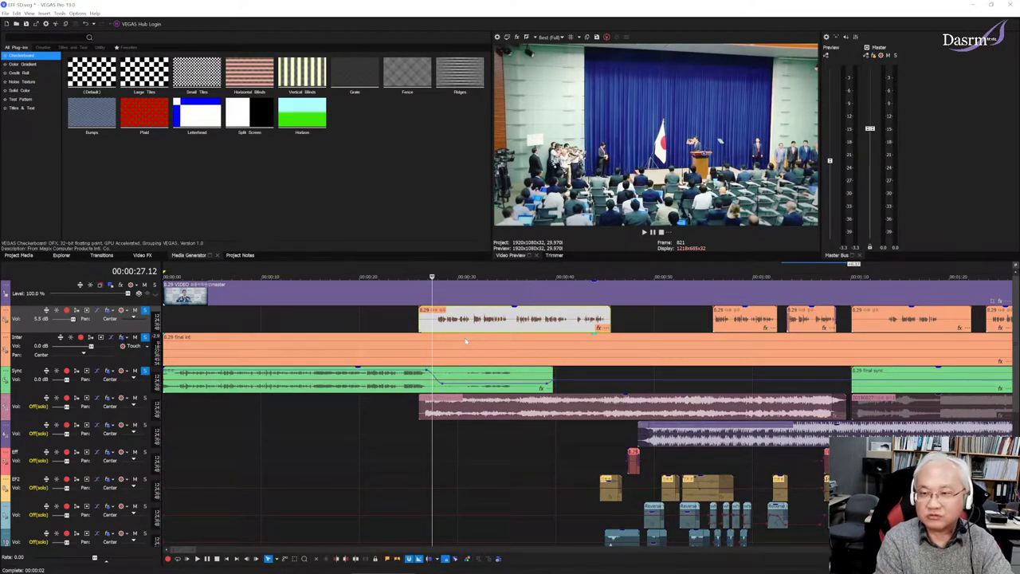
key("space")
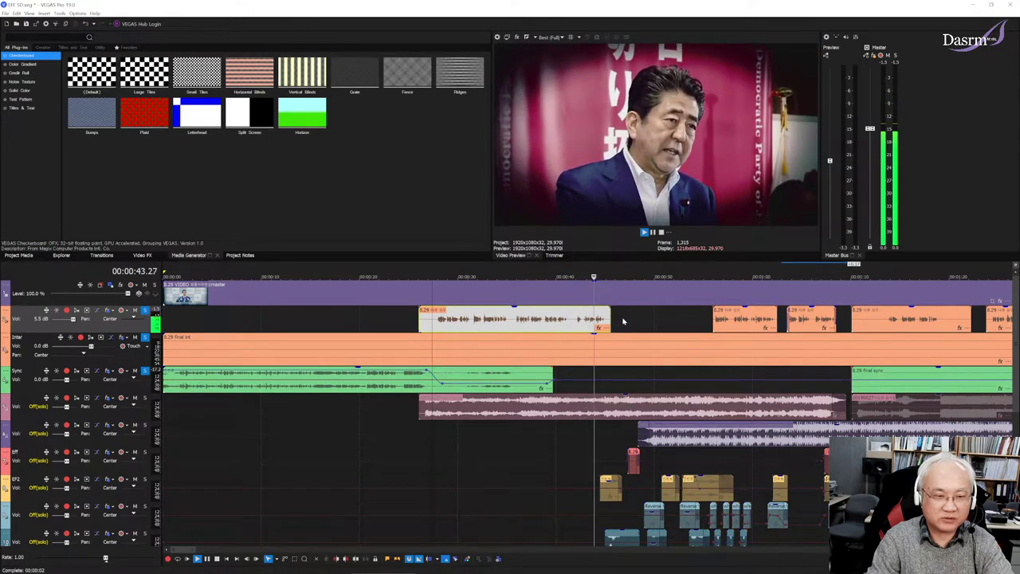
key("space")
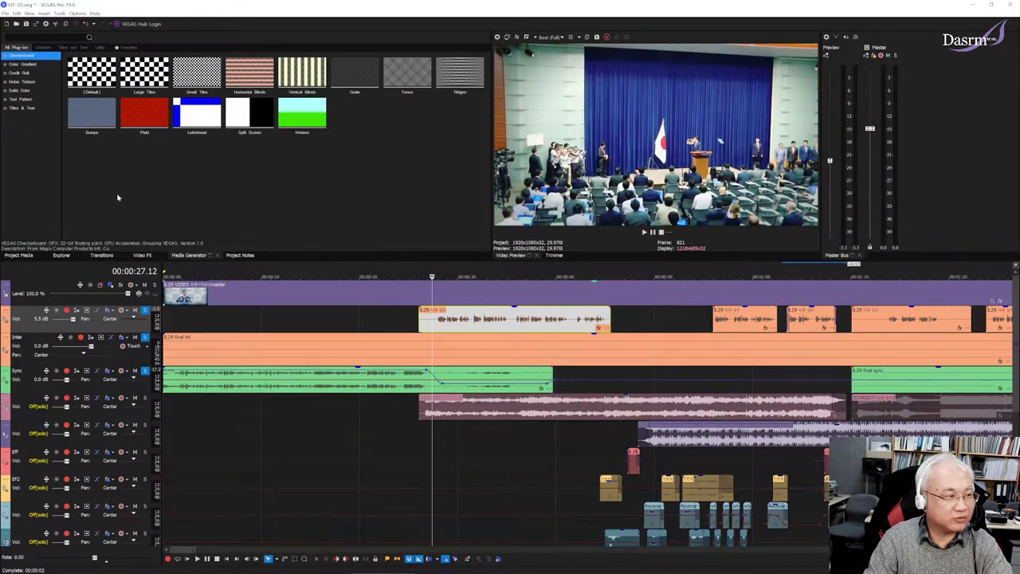
Step: In the Explorer, preview 연주영상편집.mp4 and 이미지 (78).jpg, then audition 05 Summoning.wav
left_click(61, 256)
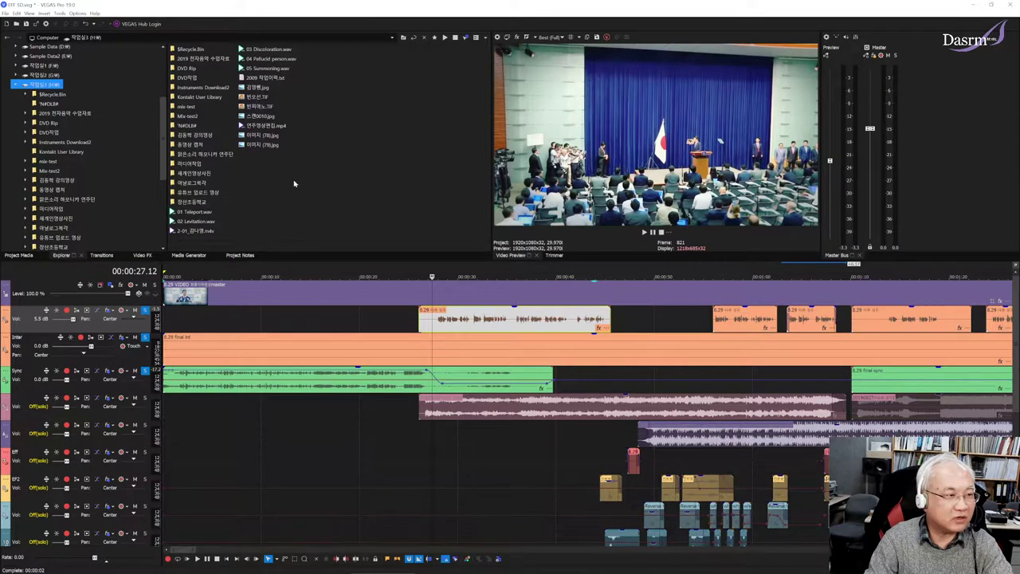
left_click(280, 128)
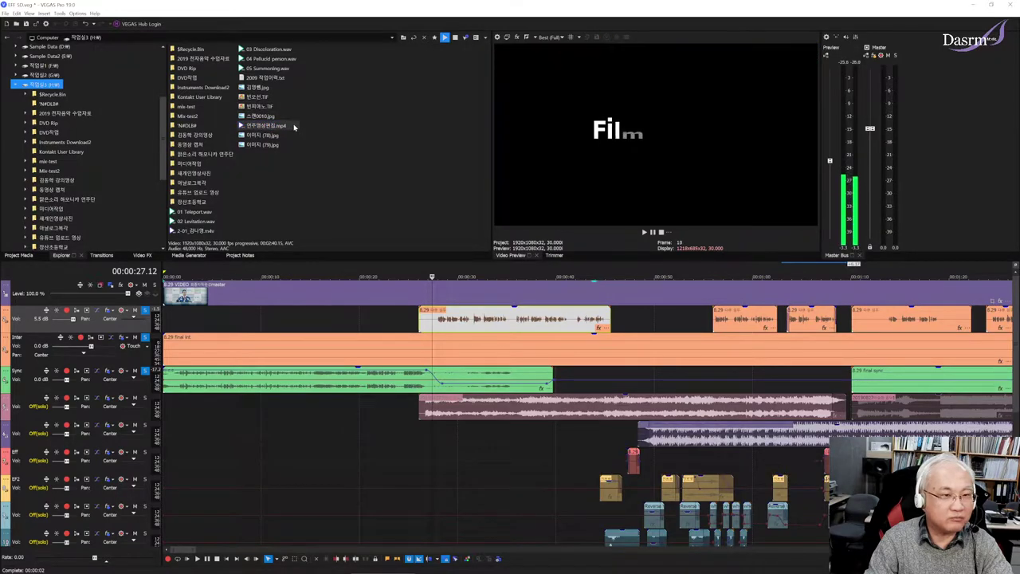
left_click(278, 136)
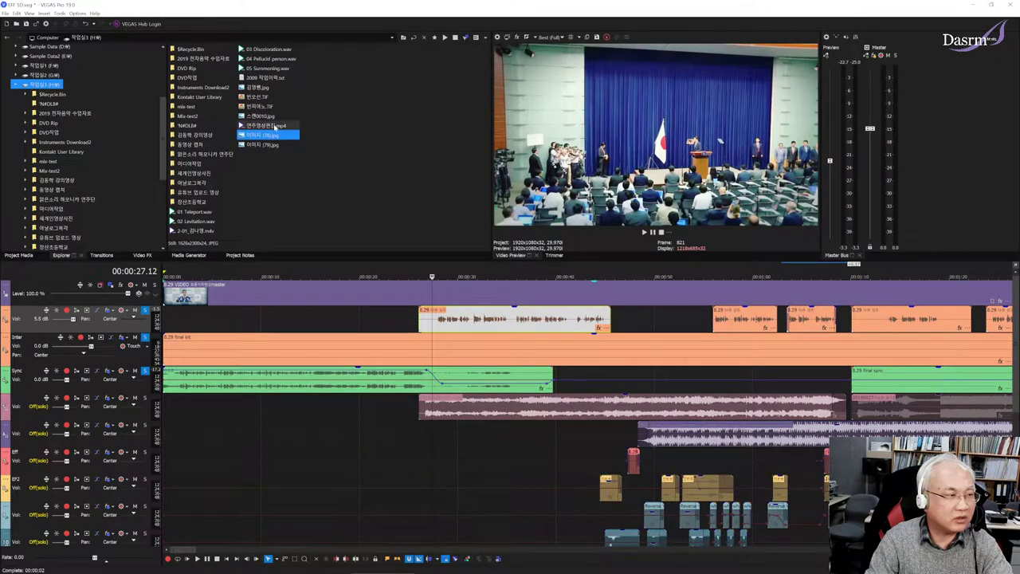
left_click(296, 175)
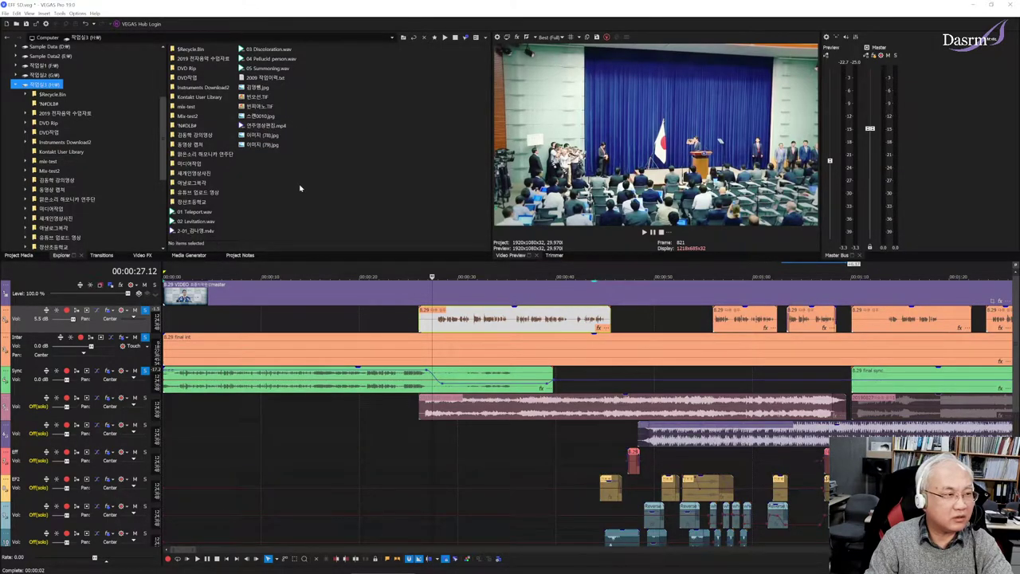
left_click(275, 70)
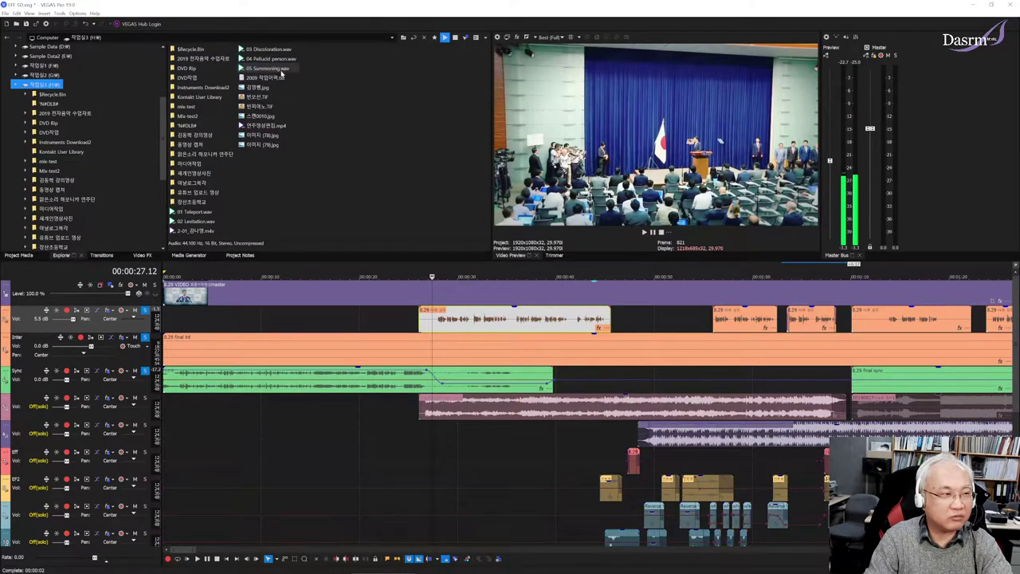
left_click(279, 59)
left_click(279, 59)
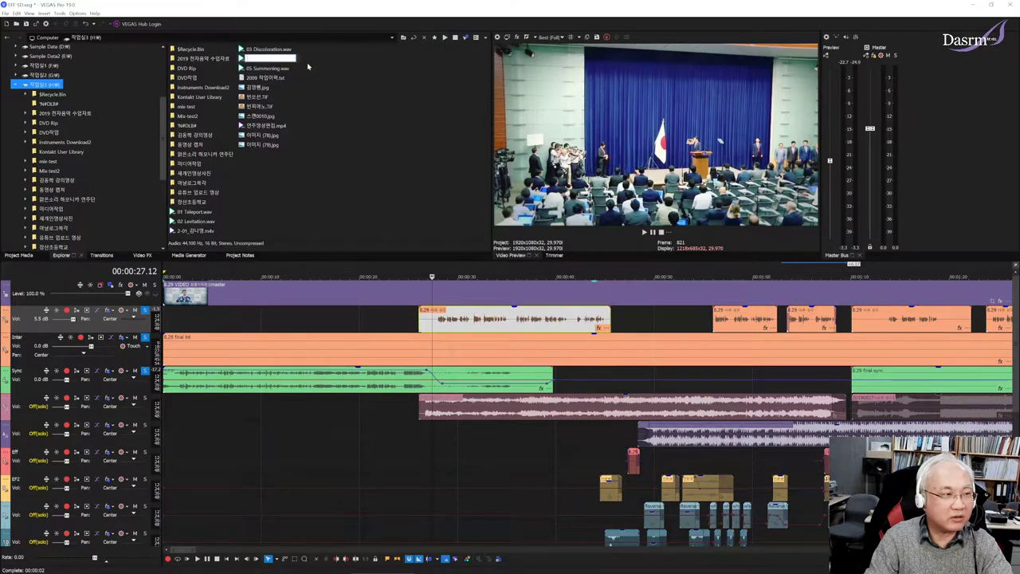
key("Escape")
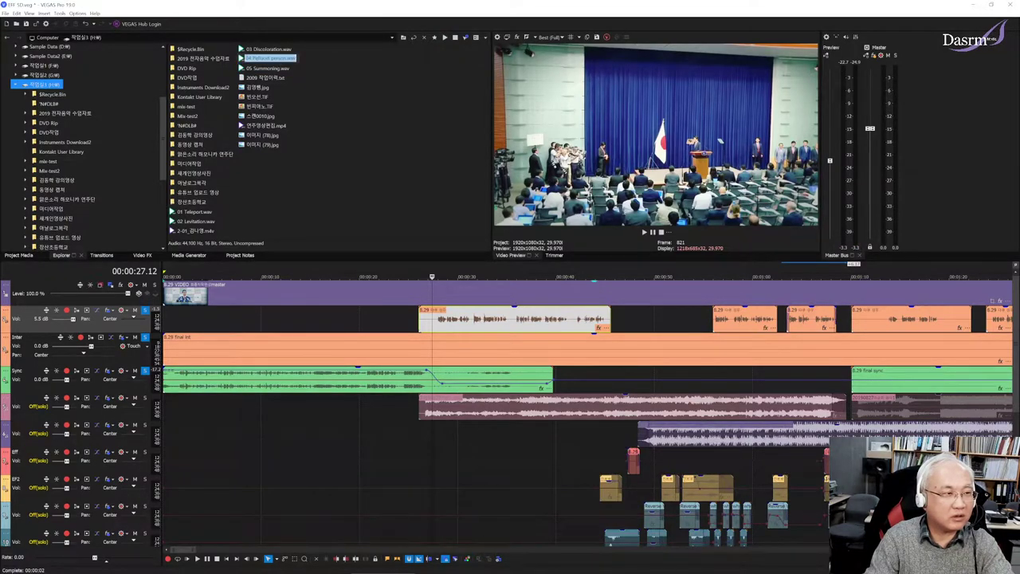
left_click(297, 59)
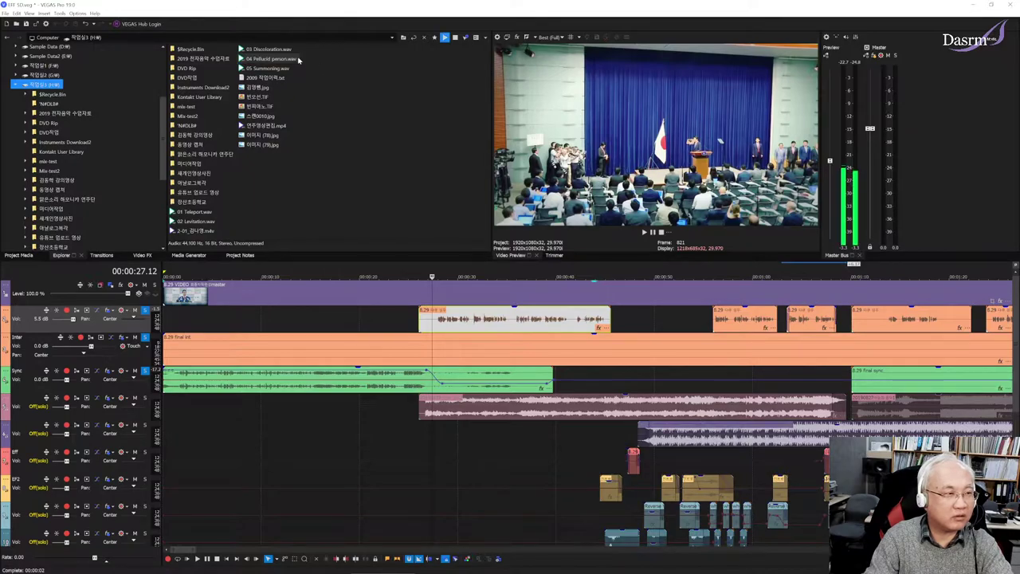
left_click(295, 59)
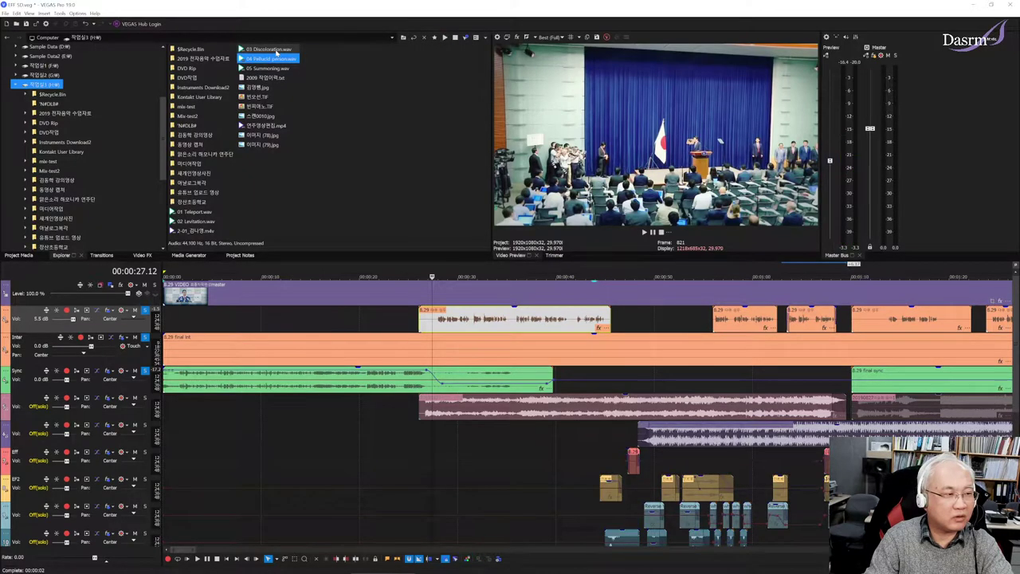
left_click(277, 51)
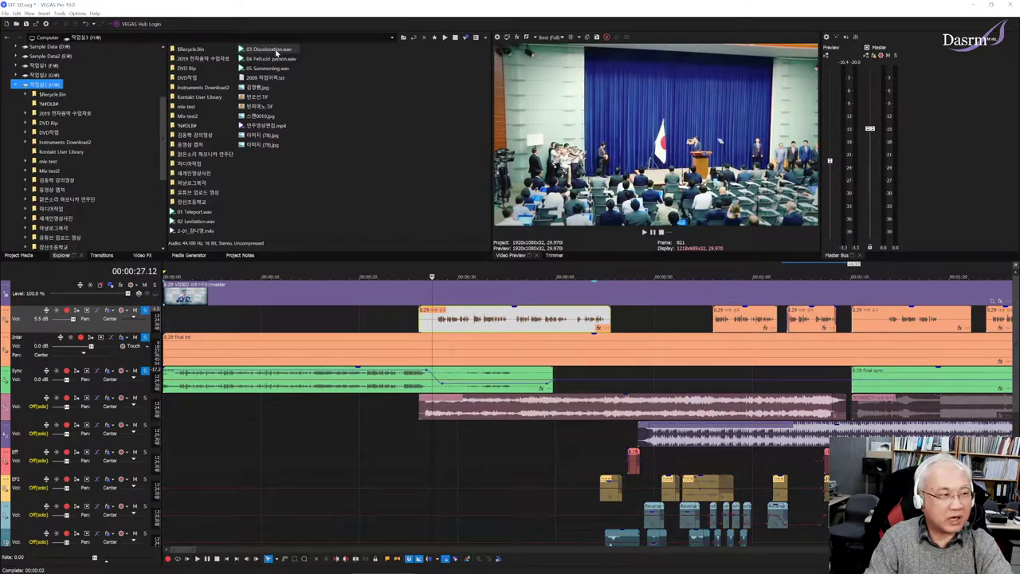
left_click(277, 51)
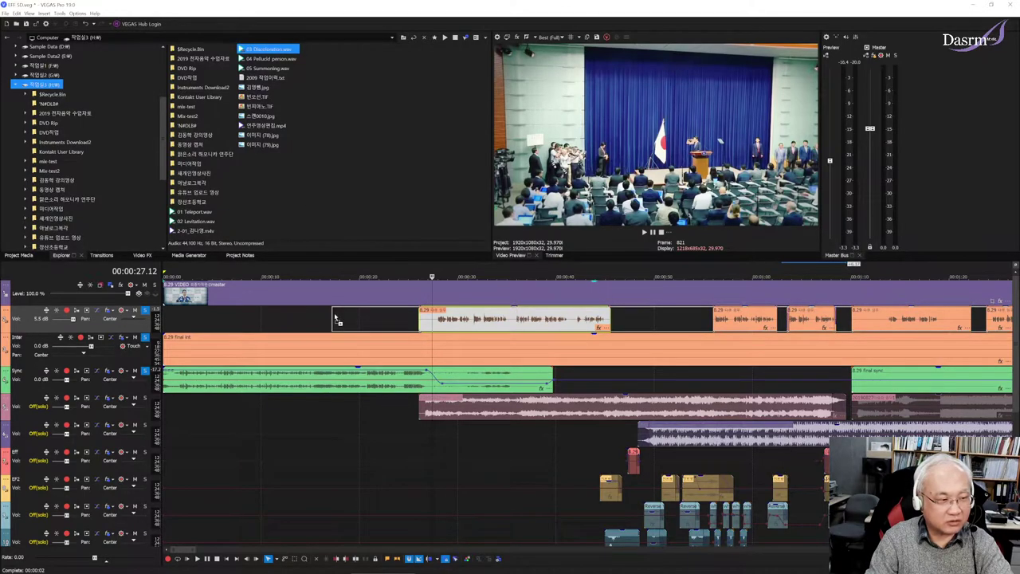
left_click_drag(318, 386, 247, 451)
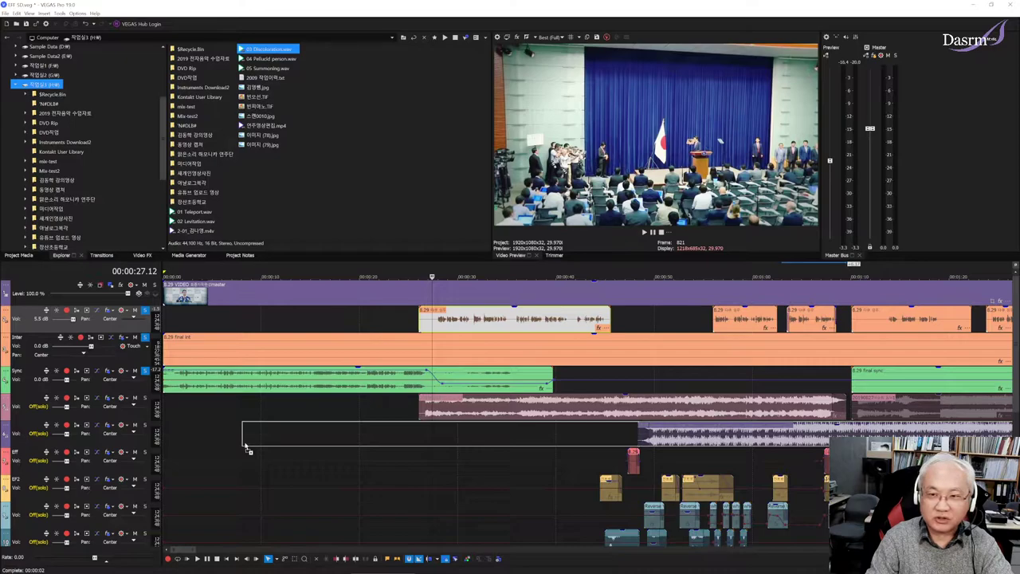
left_click_drag(247, 451, 295, 132)
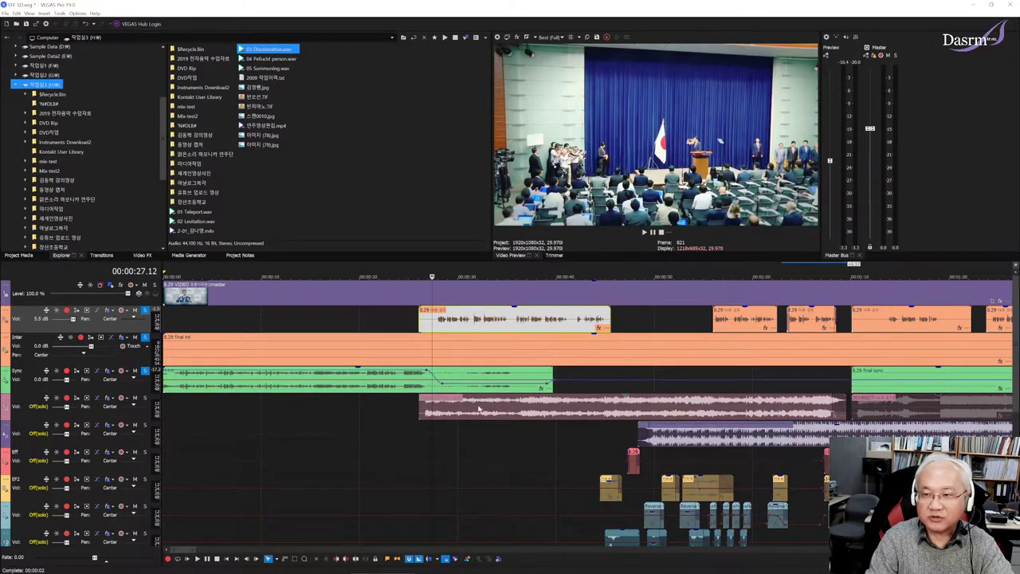
left_click(177, 406)
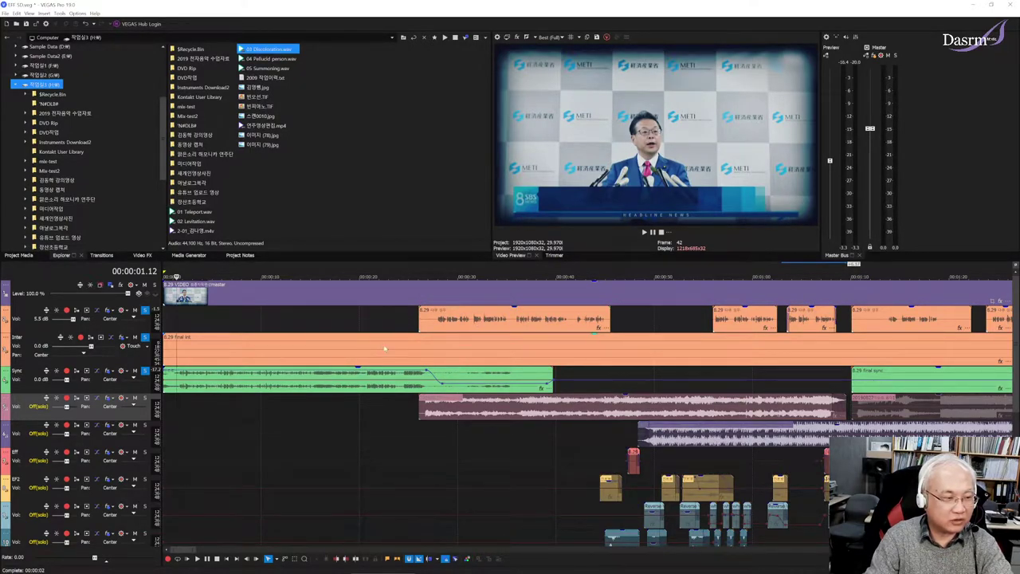
left_click(419, 430)
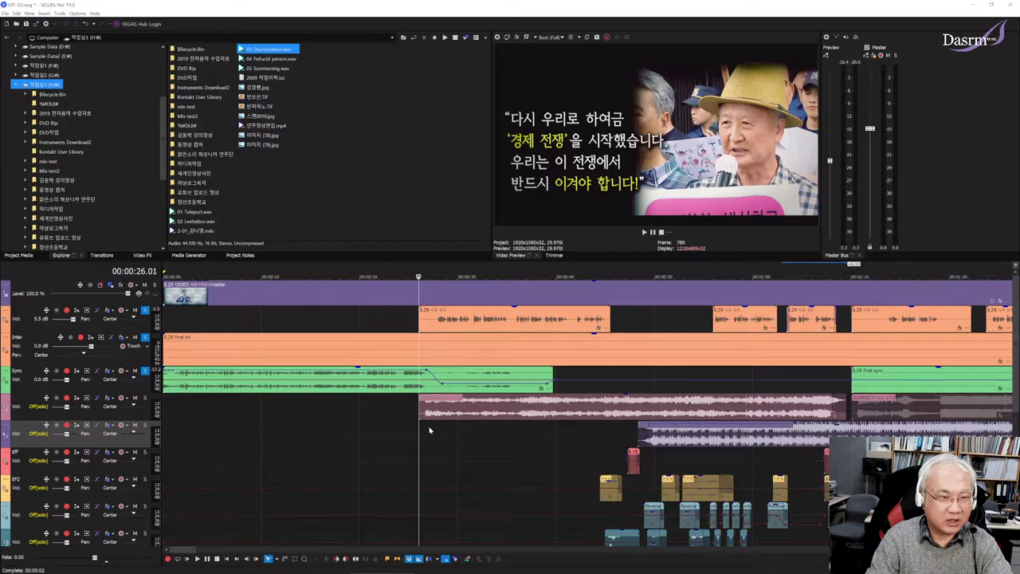
key("space")
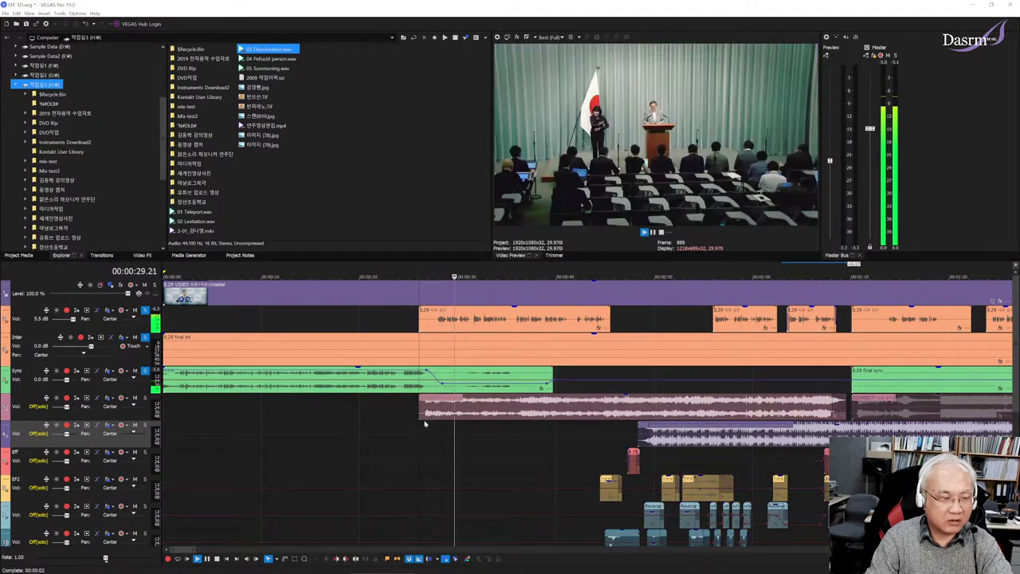
key("space")
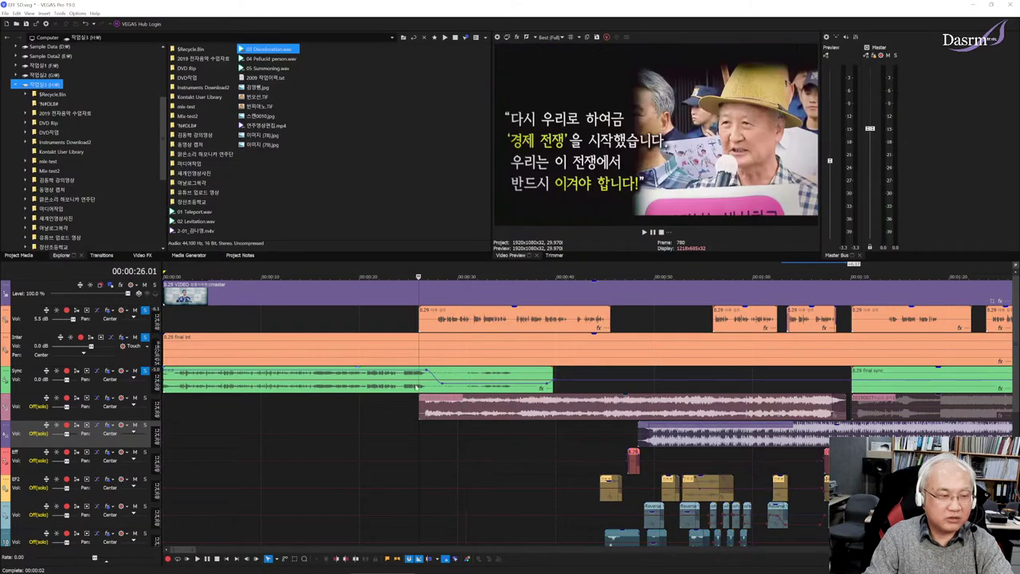
left_click(408, 411)
key("space")
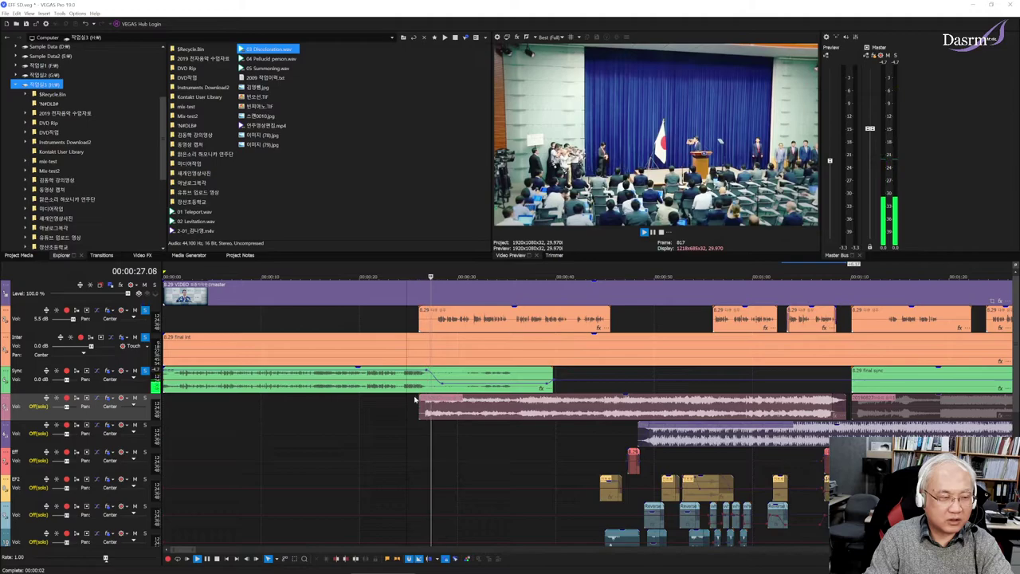
key("space")
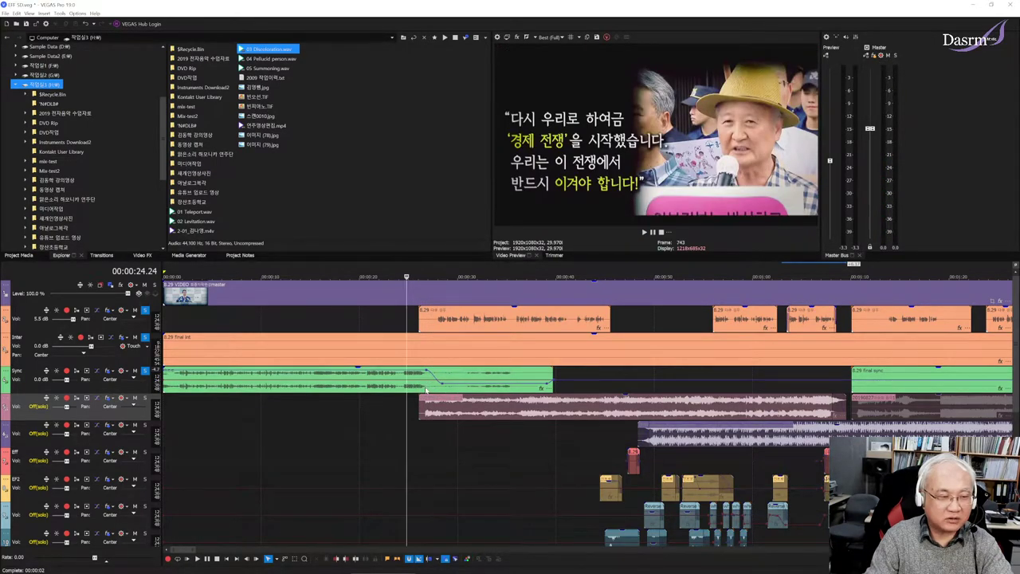
scroll(499, 394, "up", 2)
left_click(557, 390)
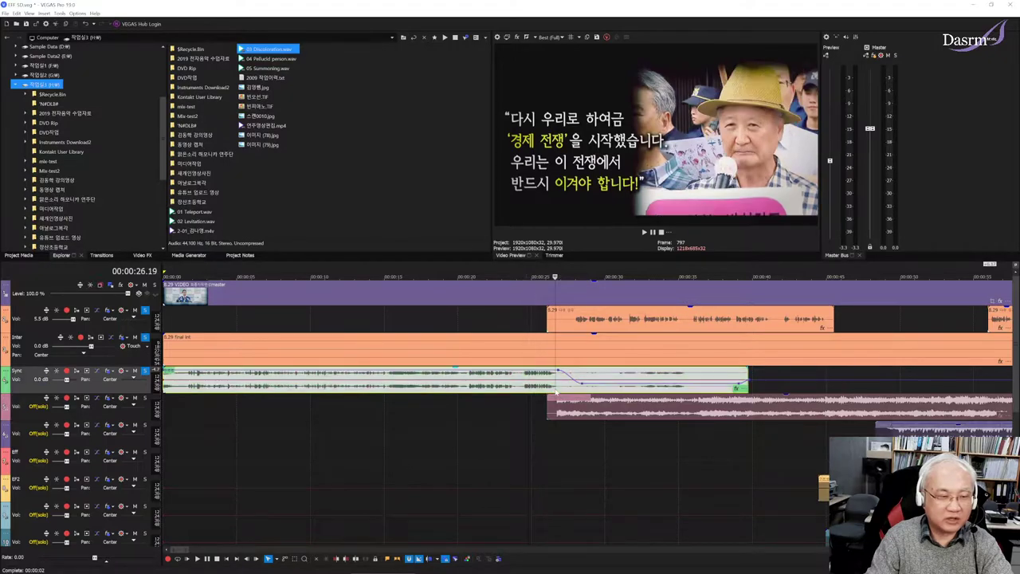
key("grave")
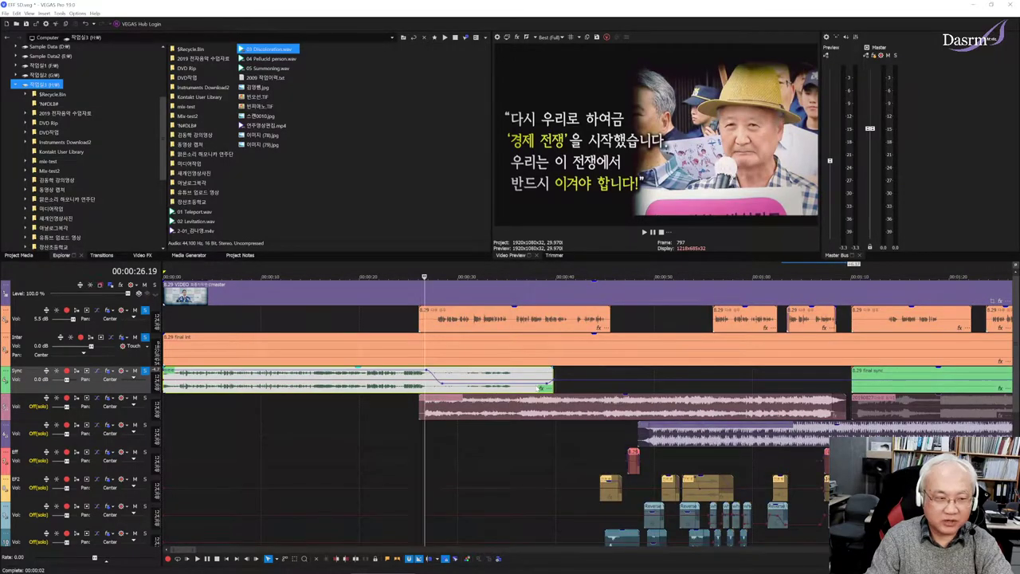
key("grave")
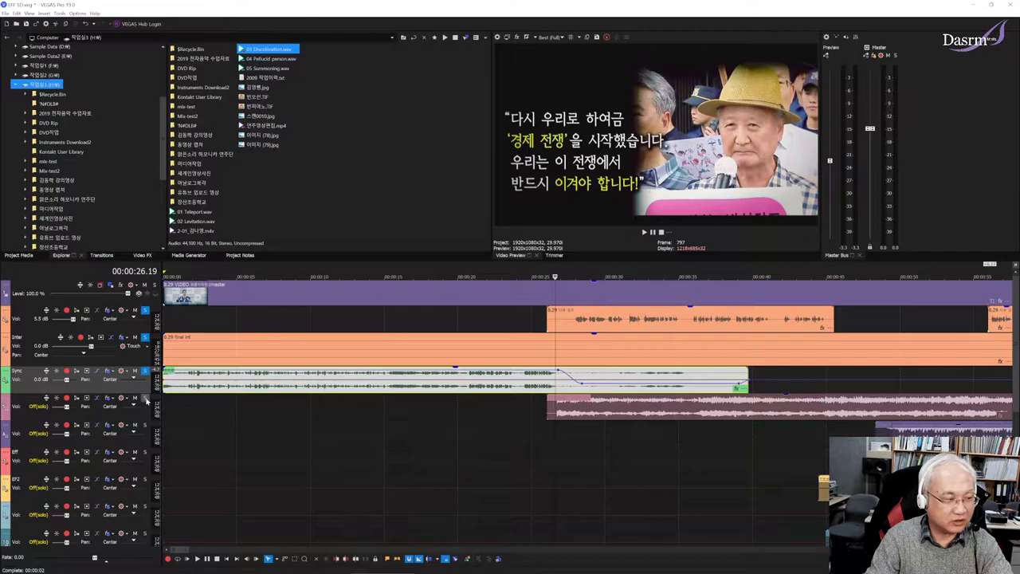
Step: Solo the pink fourth track, play from 26 seconds, and unsolo the top sound-effect track
left_click(145, 398)
scroll(510, 419, "right", 3)
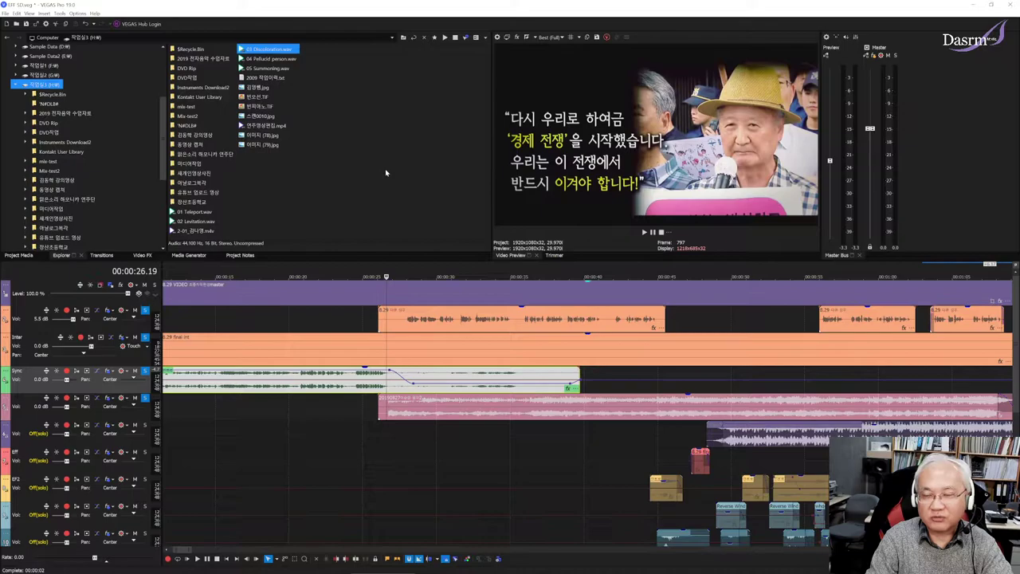
key("space")
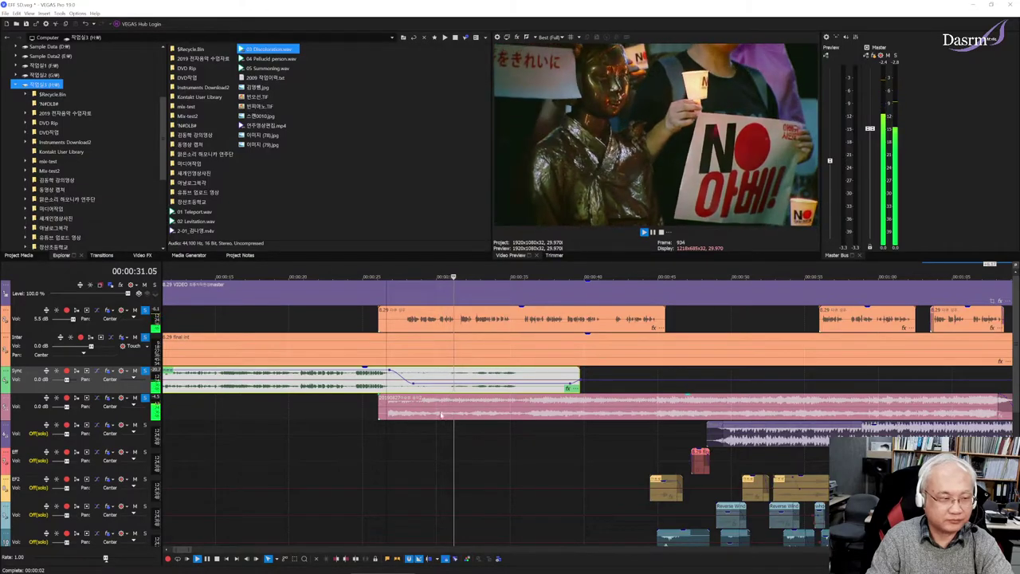
left_click(144, 337)
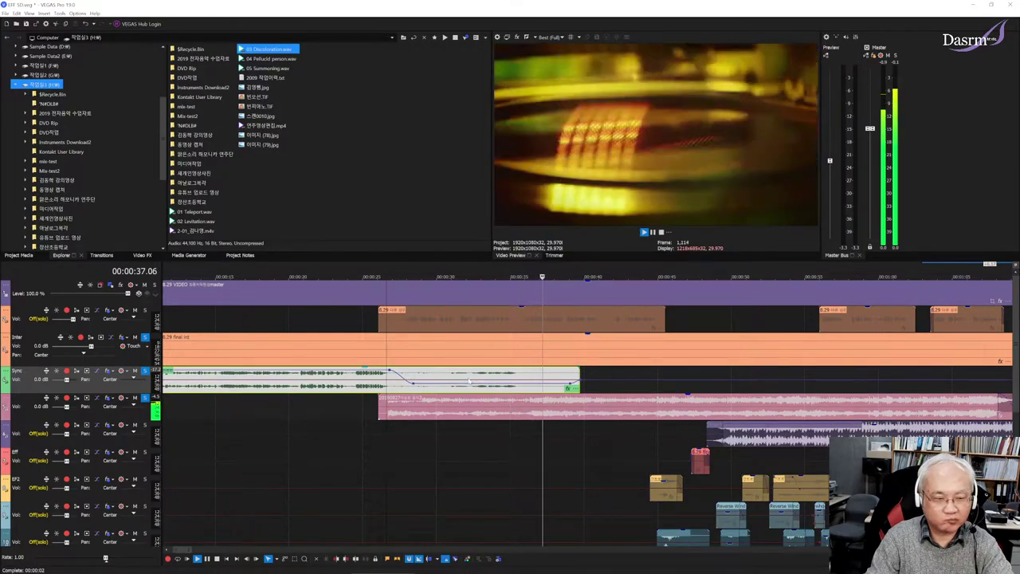
scroll(469, 381, "right", 3)
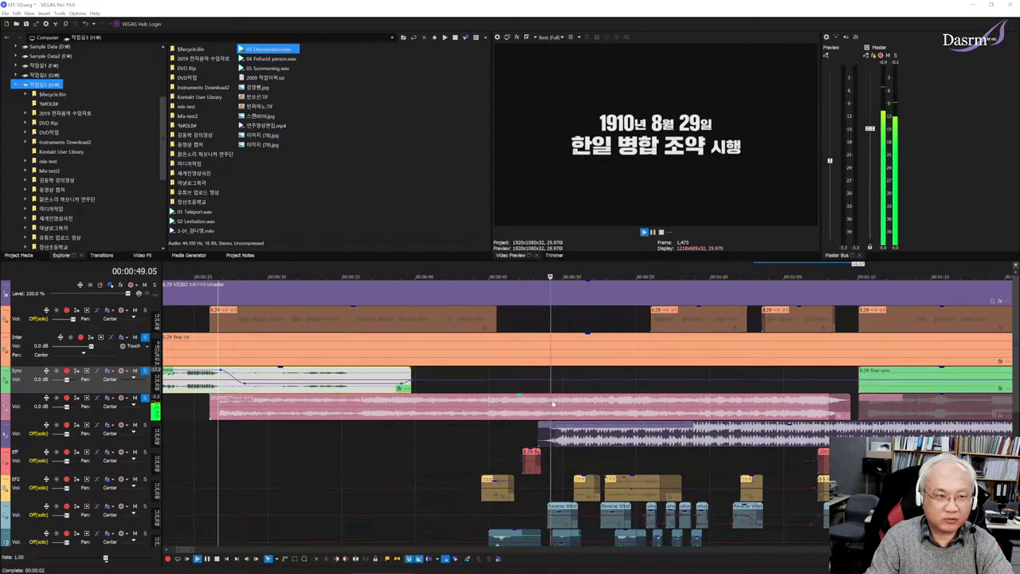
Step: Audition the mix around 44 seconds and around 1:06
left_click(487, 433)
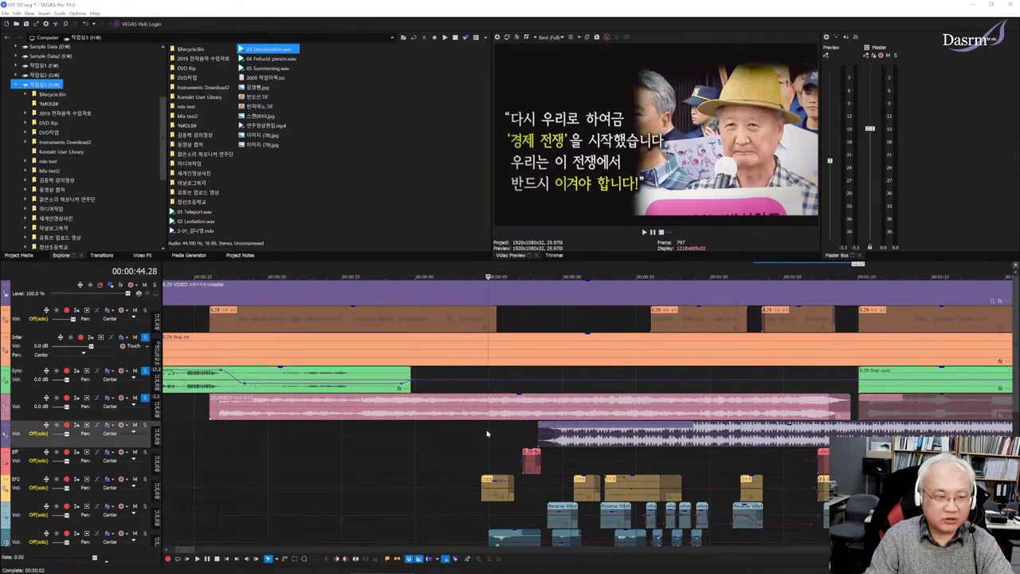
key("space")
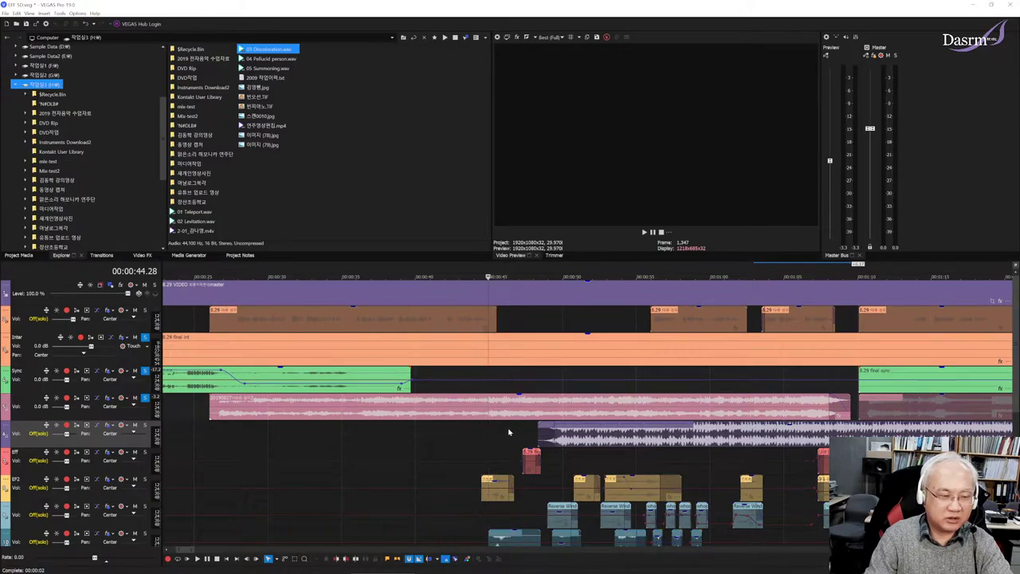
left_click(807, 386)
key("space")
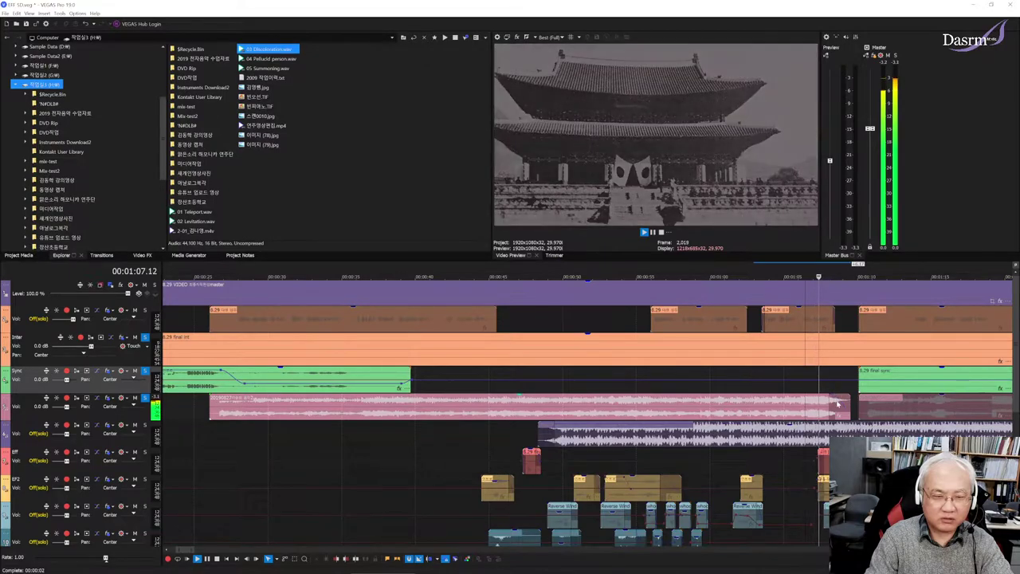
key("space")
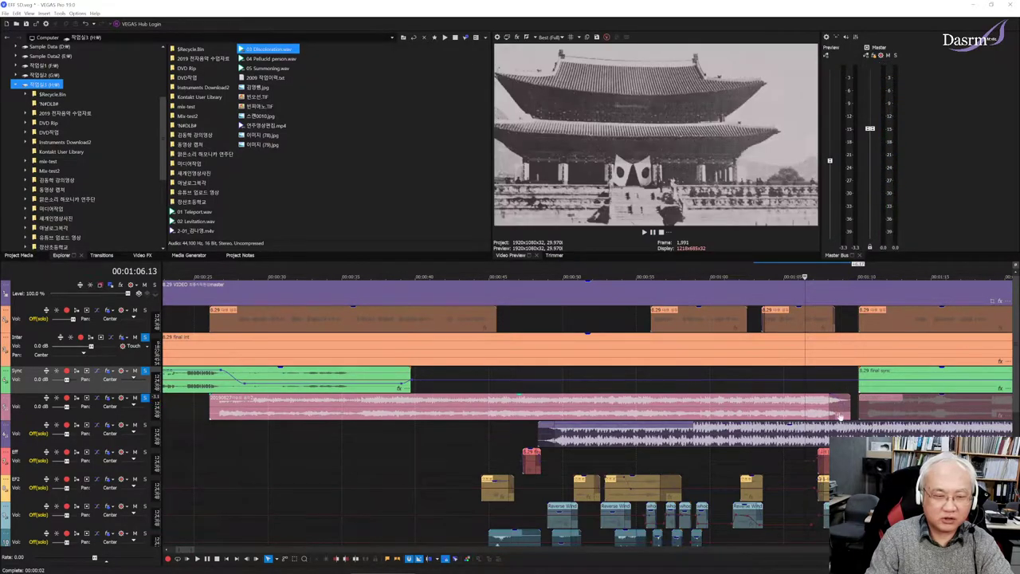
Step: Mark a 44–45 s range, play the title card passage, and select the pink music event
left_click(482, 388)
left_click_drag(471, 389, 494, 388)
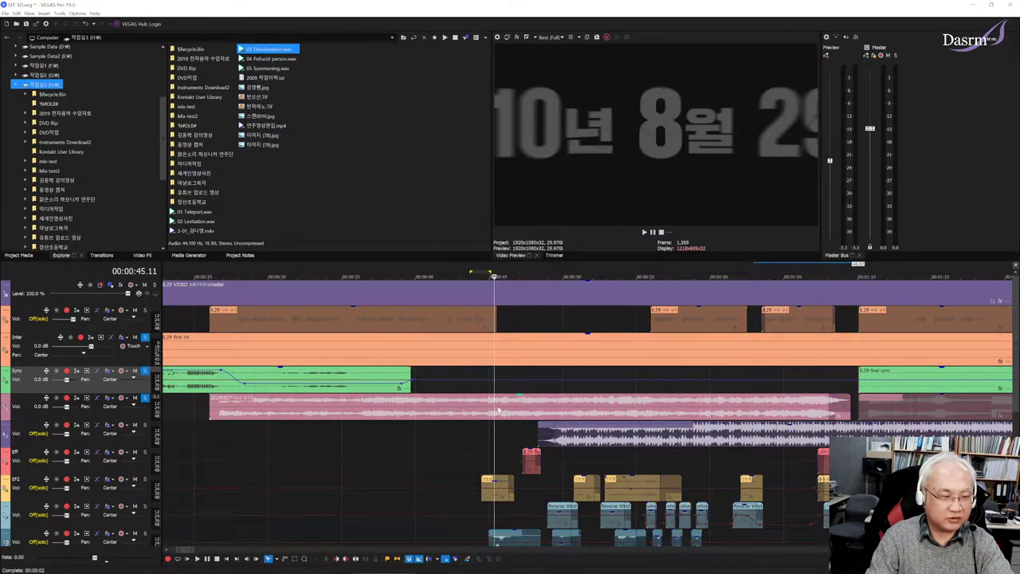
left_click(489, 374)
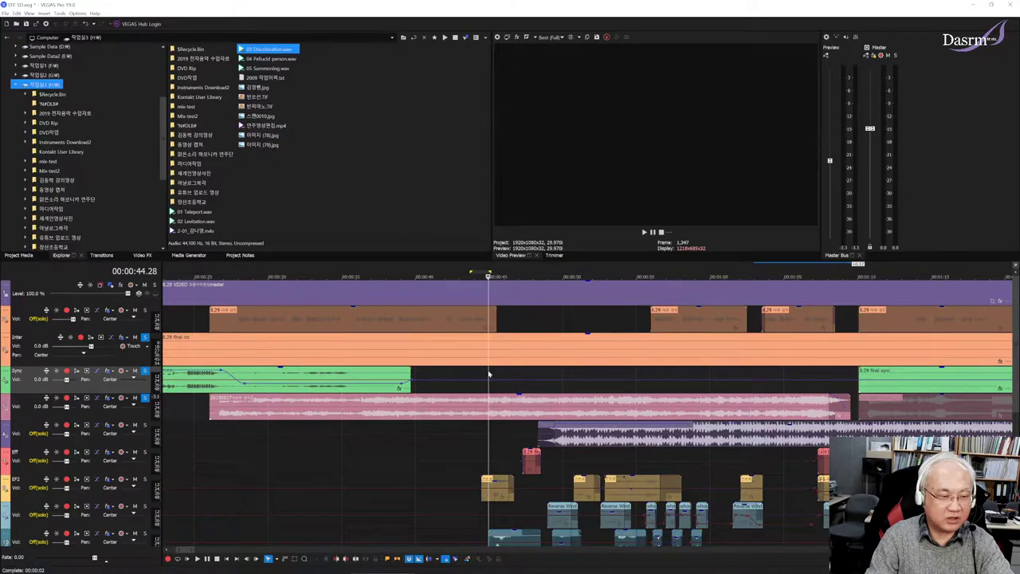
key("space")
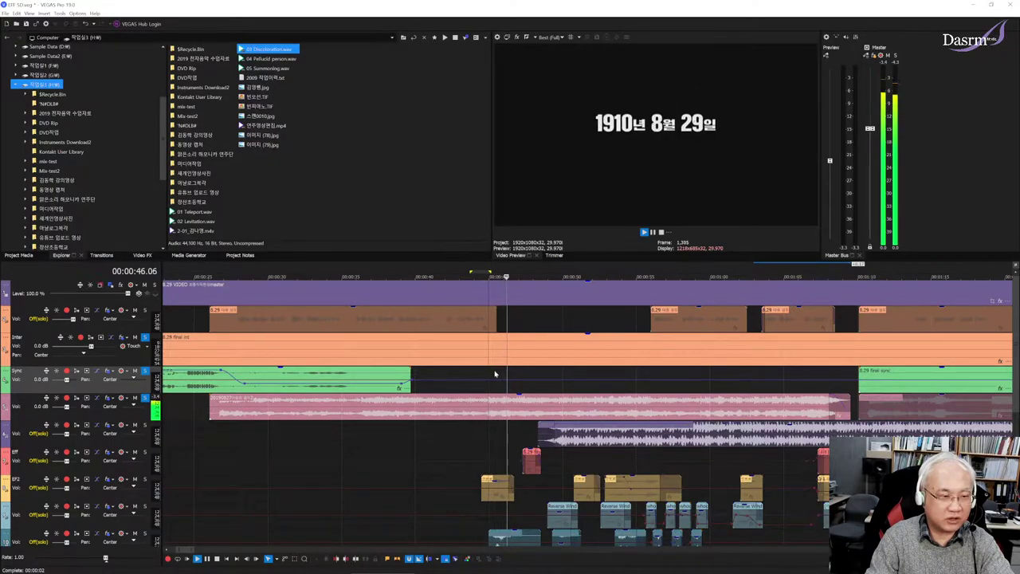
key("space")
left_click(494, 372)
left_click(496, 405)
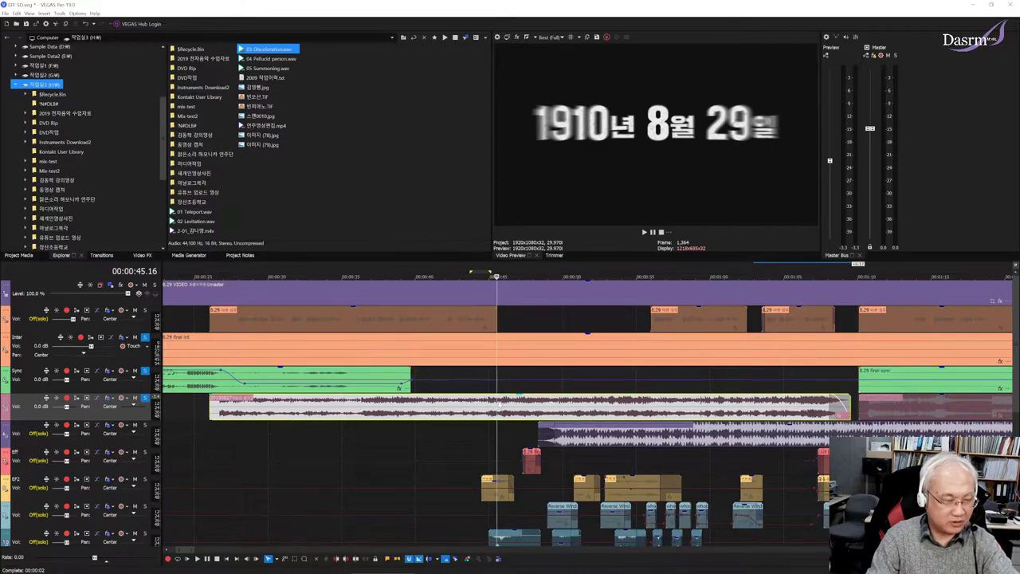
Step: Split the pink music event at about 45 seconds and audition across the cut
key("s")
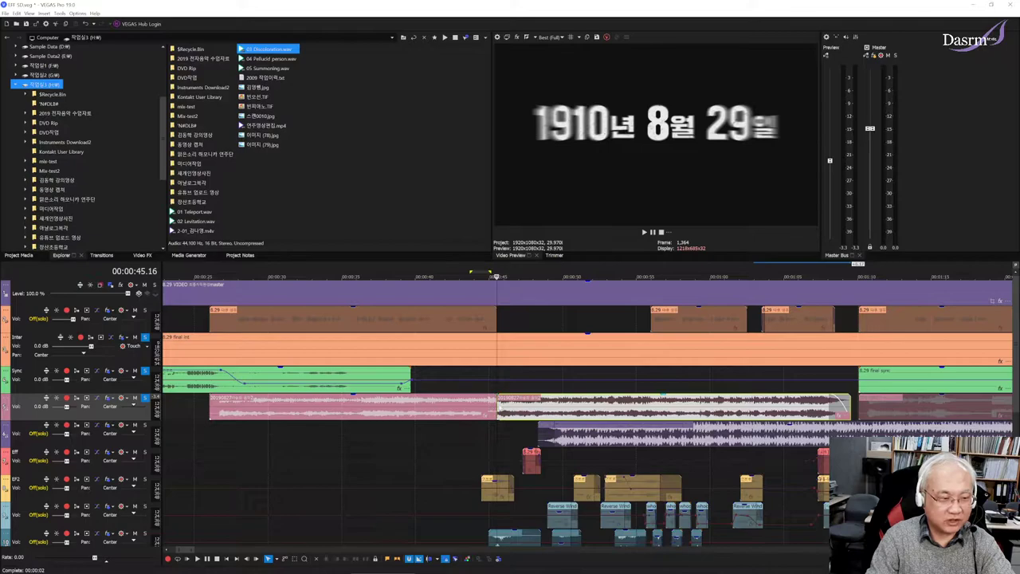
left_click(481, 389)
key("space")
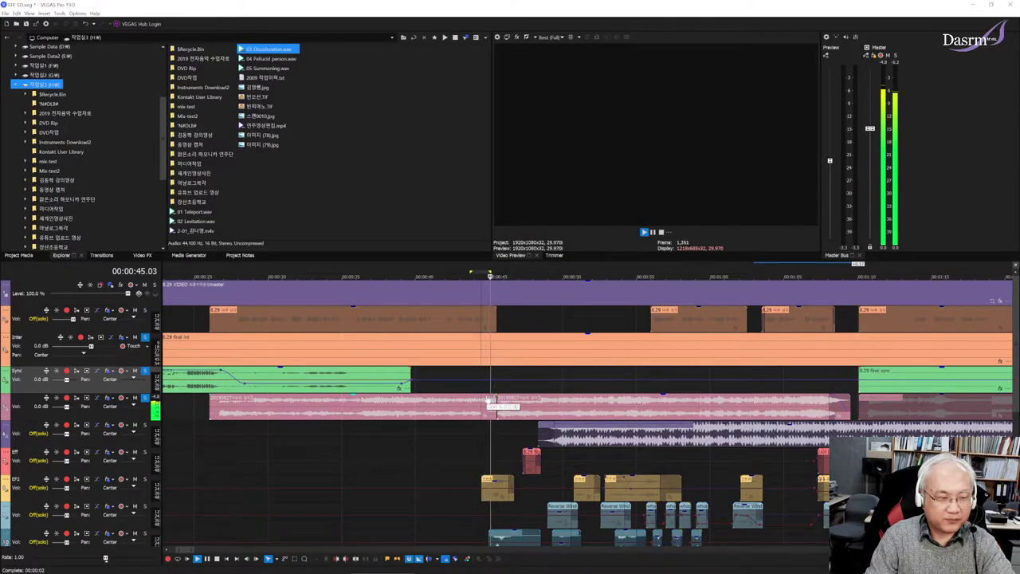
key("space")
left_click(467, 390)
key("space")
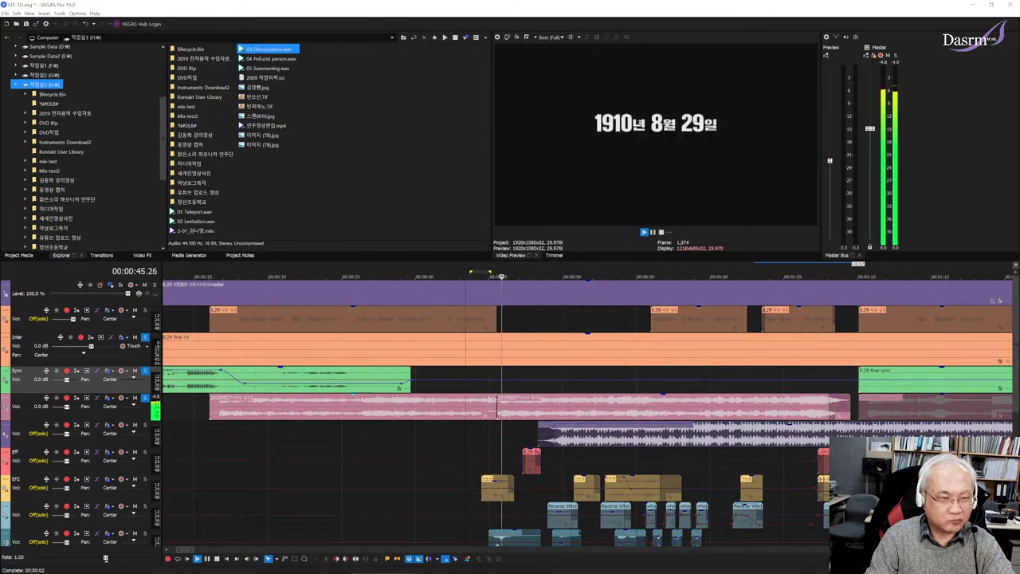
key("space")
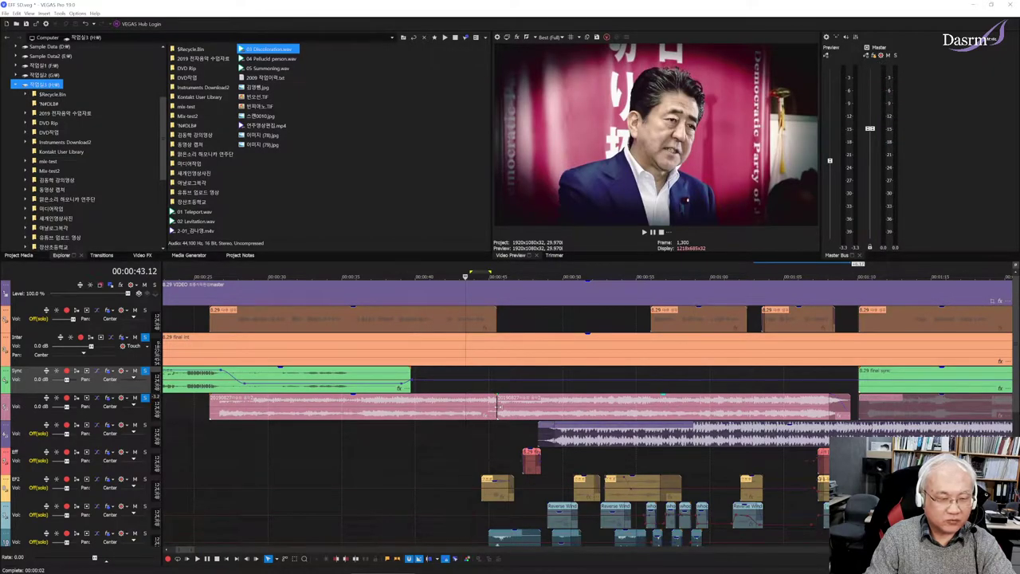
Step: Trim the right music piece and butt it against the long clip's end, then audition the join
left_click_drag(496, 406, 785, 405)
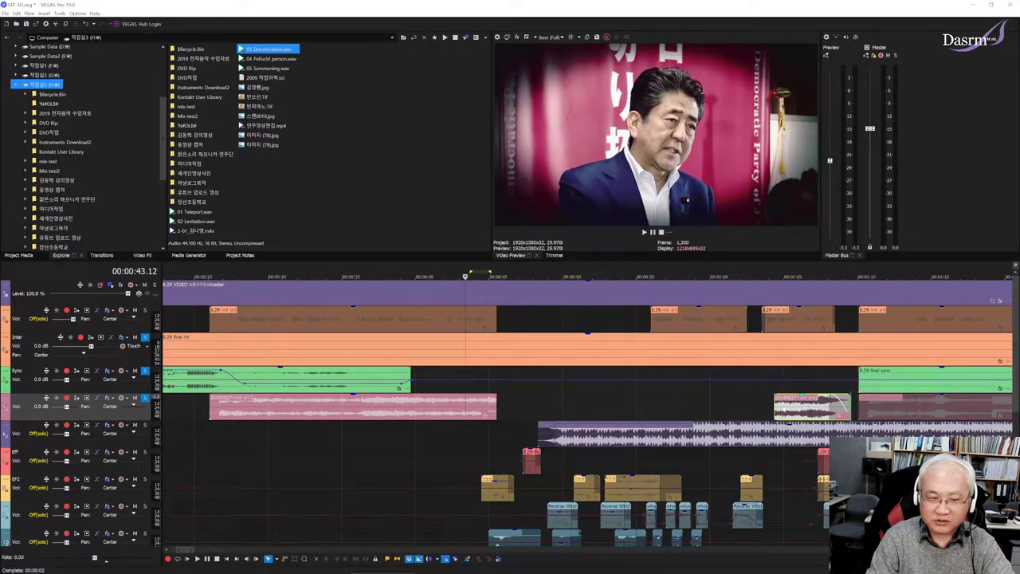
mouse_move(813, 408)
left_mouse_down()
mouse_move(539, 408)
mouse_move(638, 408)
left_mouse_up()
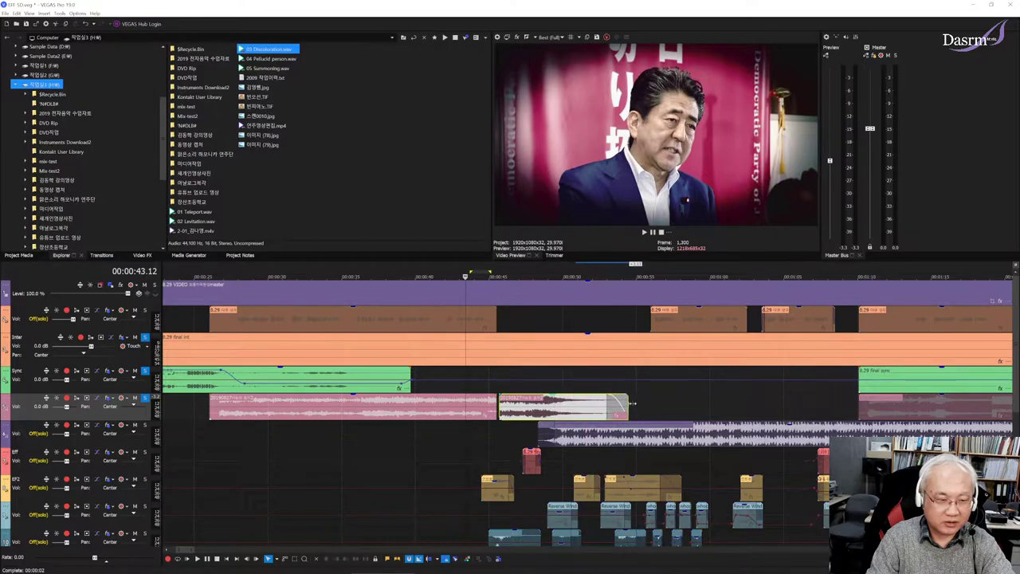
left_click(527, 387)
key("space")
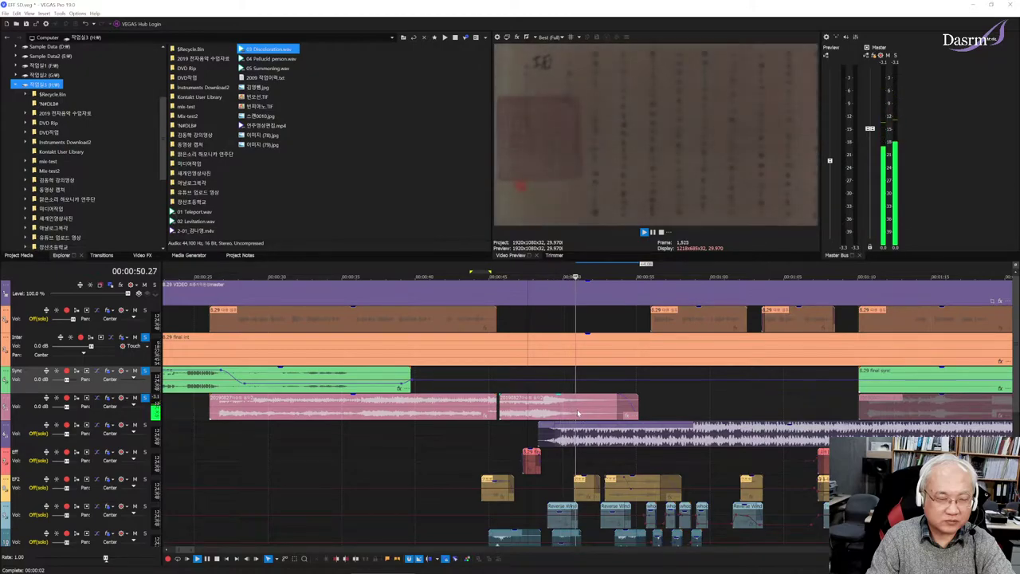
key("space")
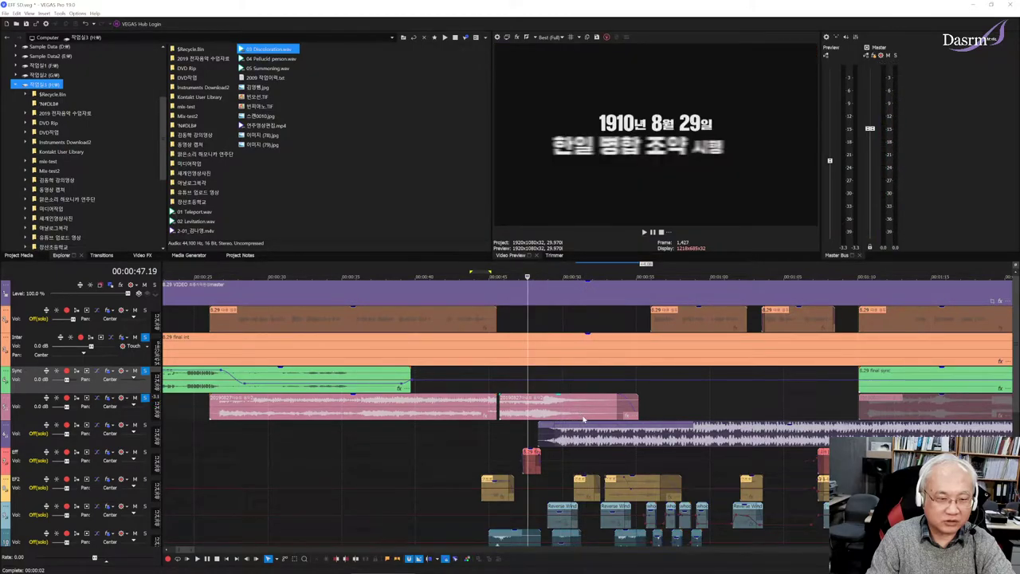
left_click(492, 411)
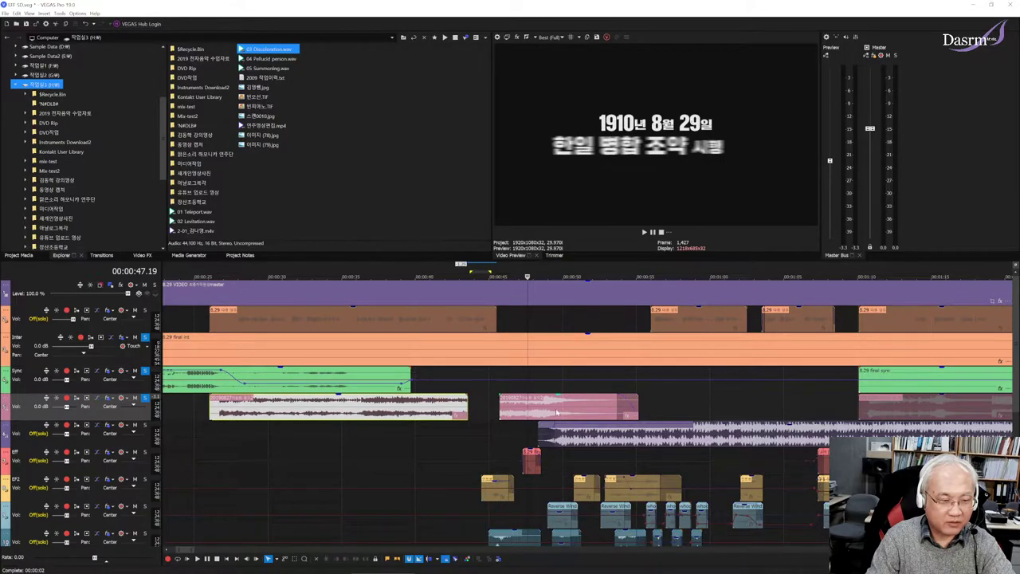
Step: Overlap the short pink clip onto the long one to form a crossfade and audition it
left_click_drag(557, 412, 522, 412)
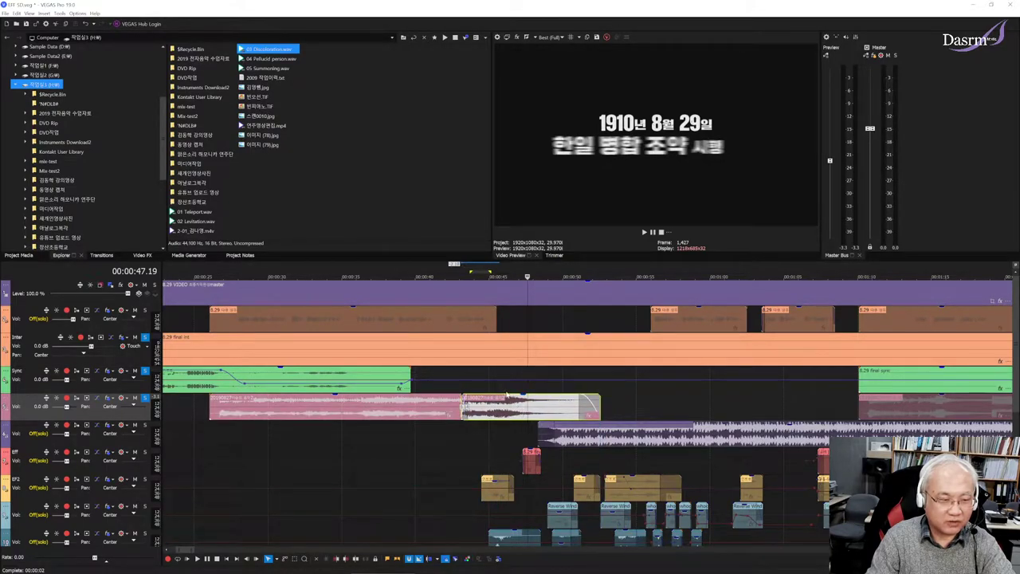
left_click(488, 389)
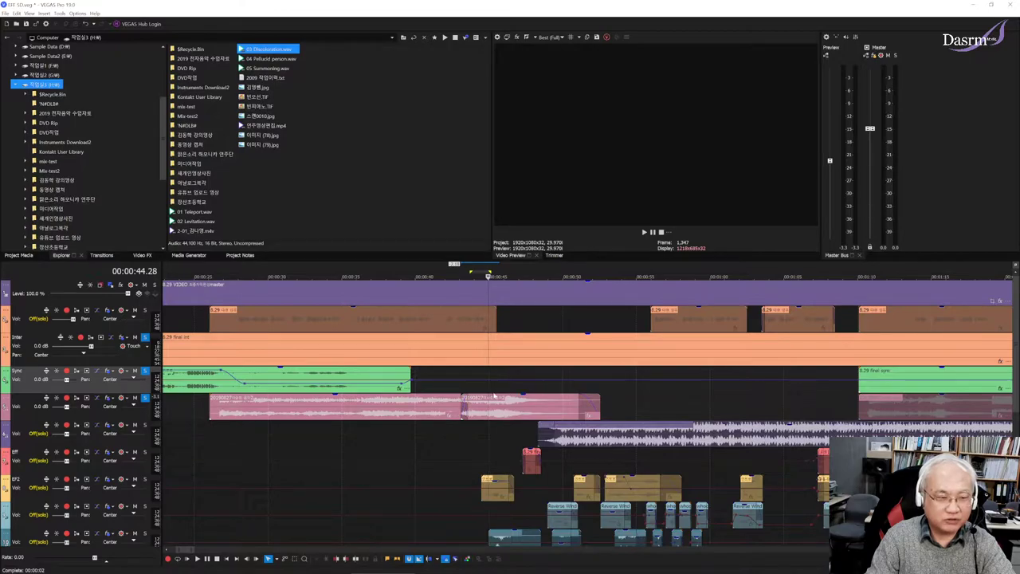
key("space")
key("space")
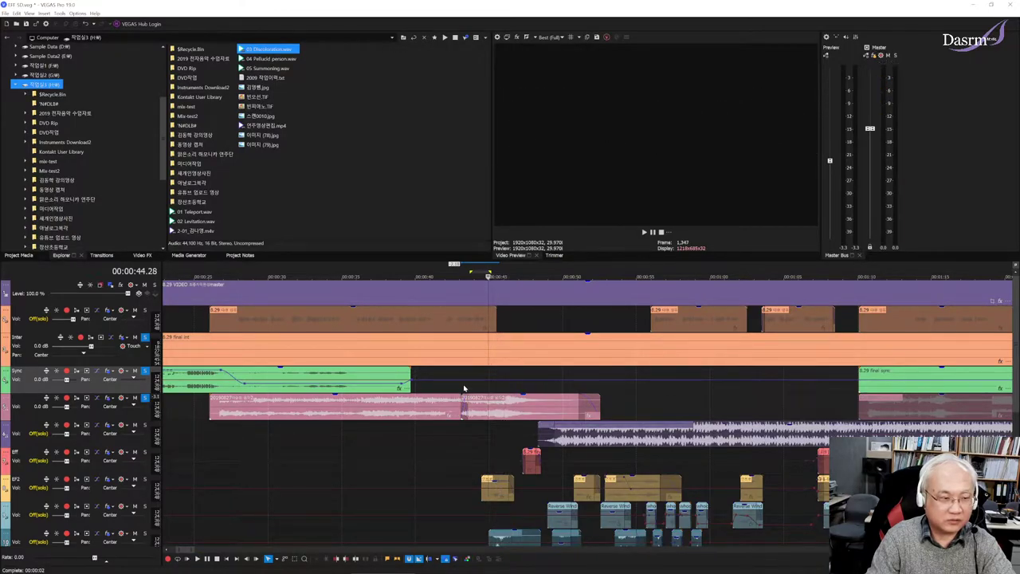
left_click(464, 388)
key("space")
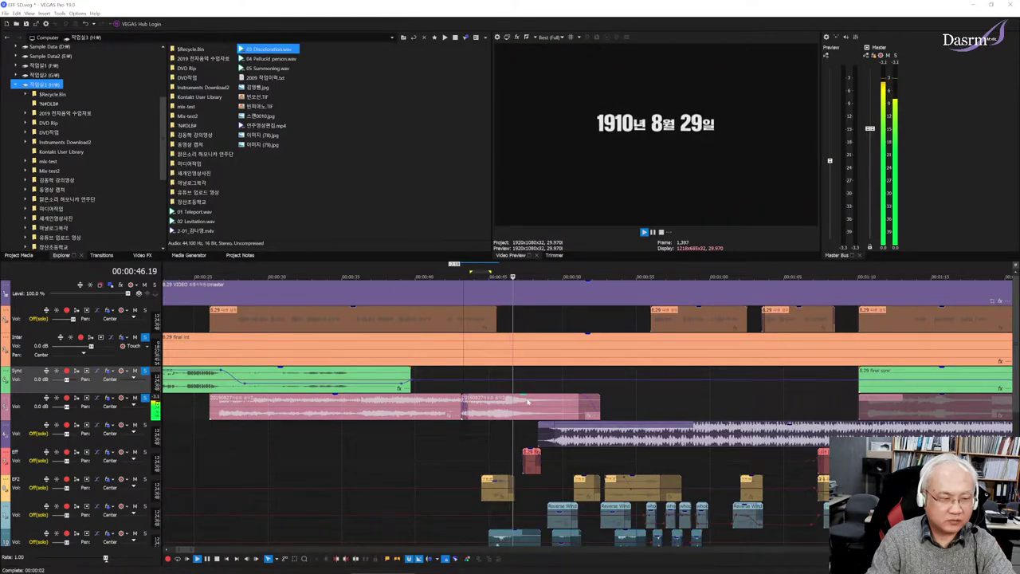
key("space")
Step: Slide the short clip further left, replay, and nudge it to start near 42.5 seconds
left_click_drag(528, 402, 501, 402)
left_click(458, 386)
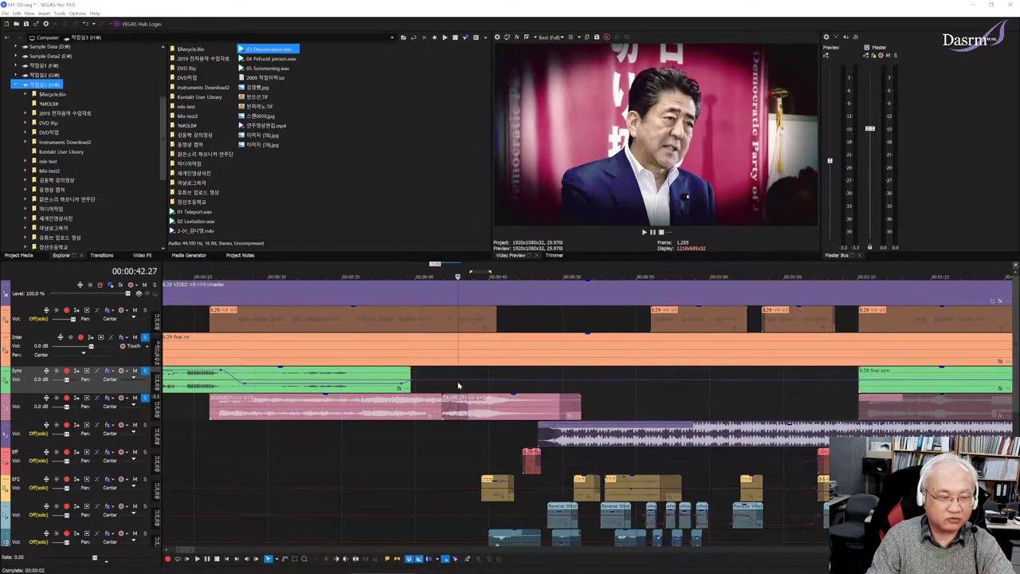
key("space")
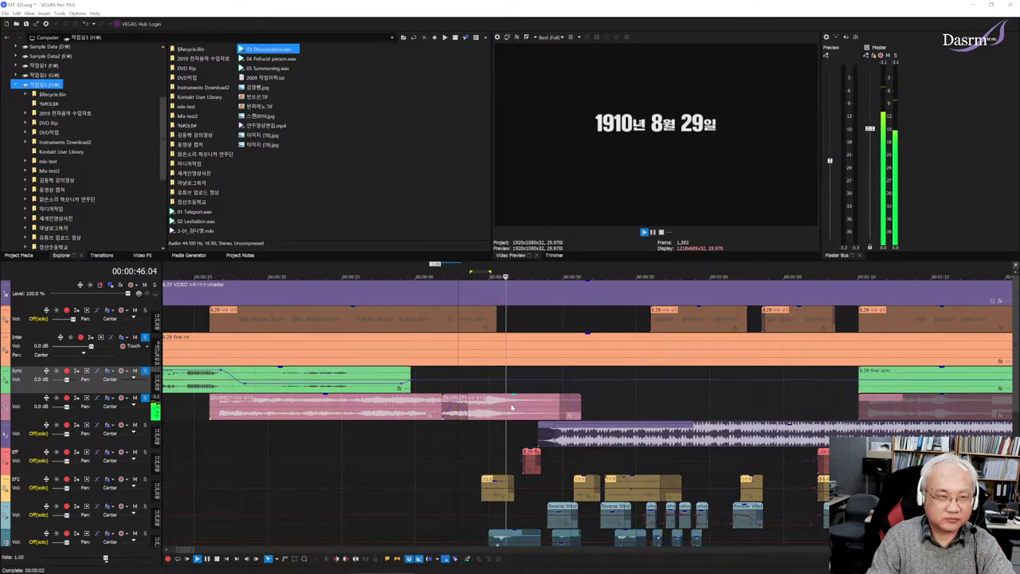
key("space")
left_click_drag(505, 404, 510, 397)
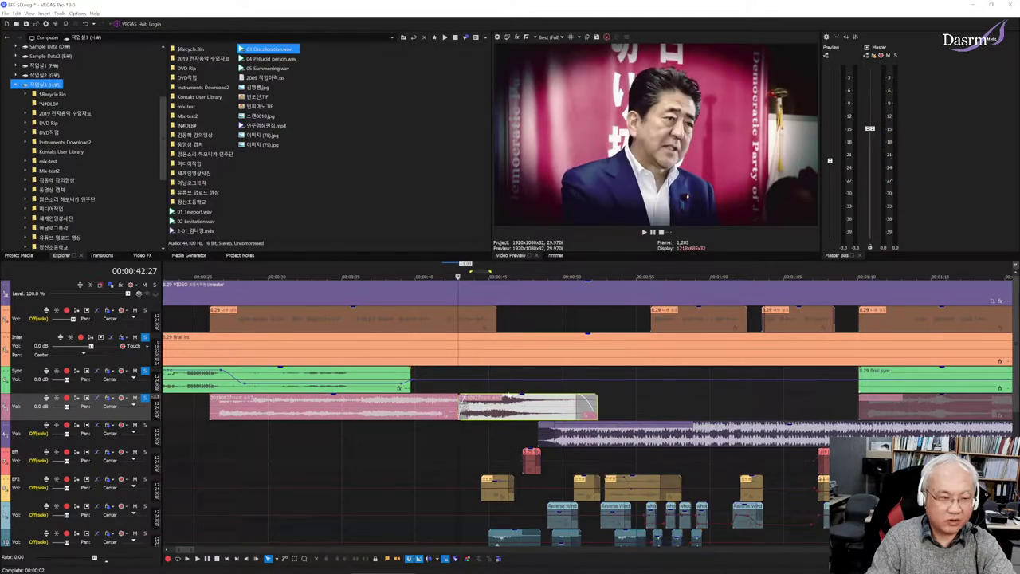
left_click(501, 387)
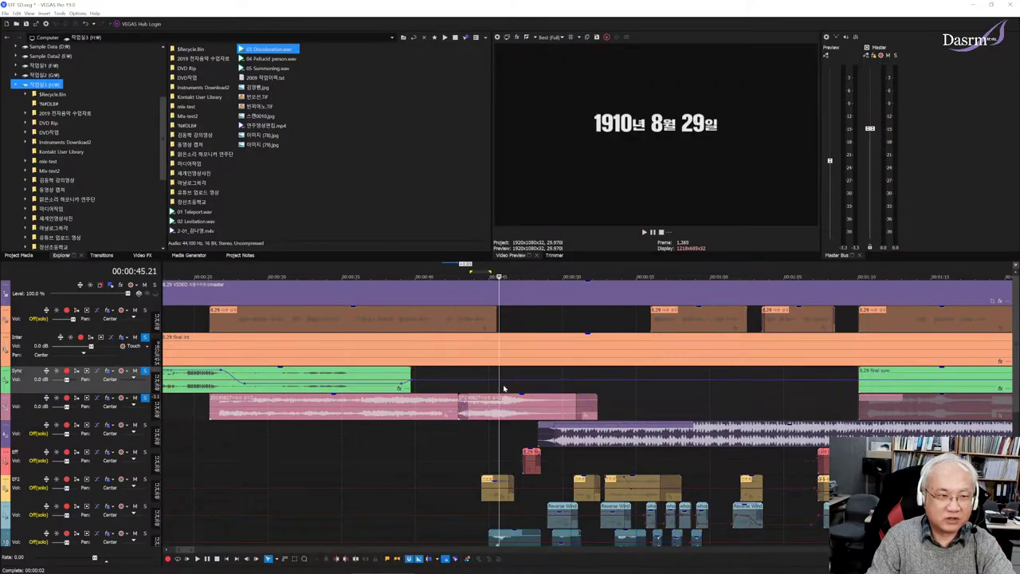
Step: Nudge the short pink clip slightly left, audition it, and trim its end back to about 50 seconds
scroll(533, 388, "up", 3)
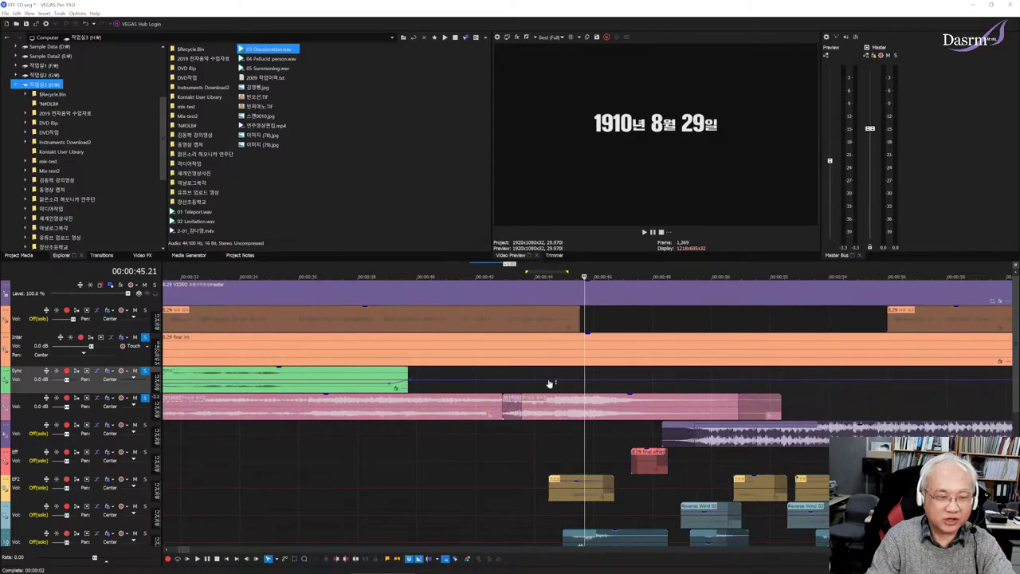
key("space")
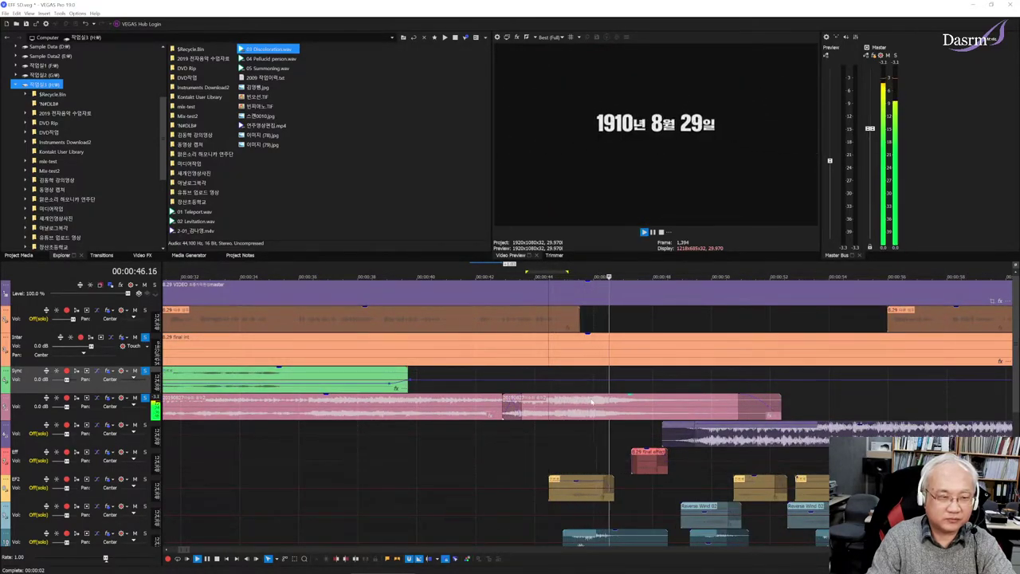
key("space")
left_click_drag(591, 402, 586, 403)
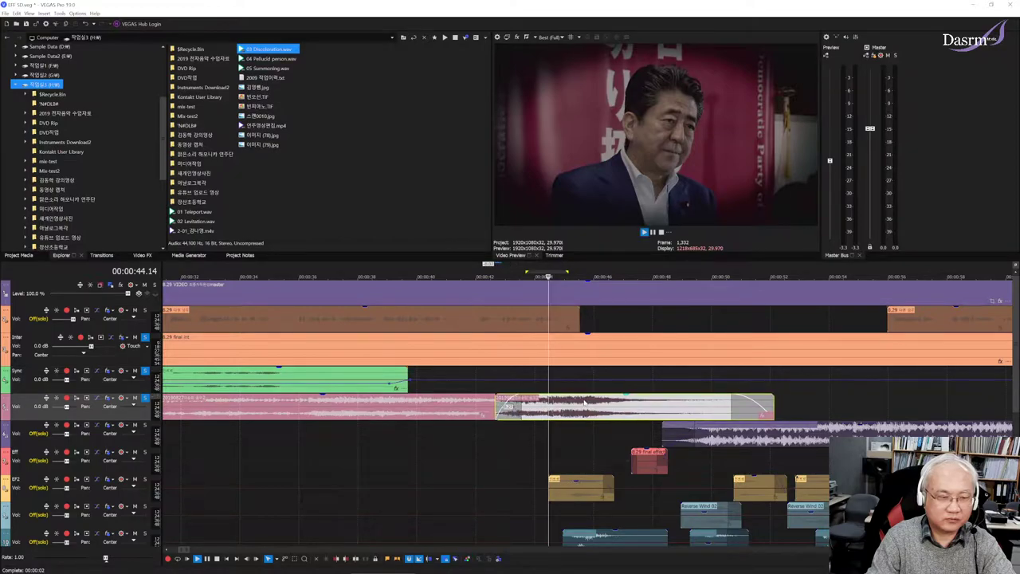
key("space")
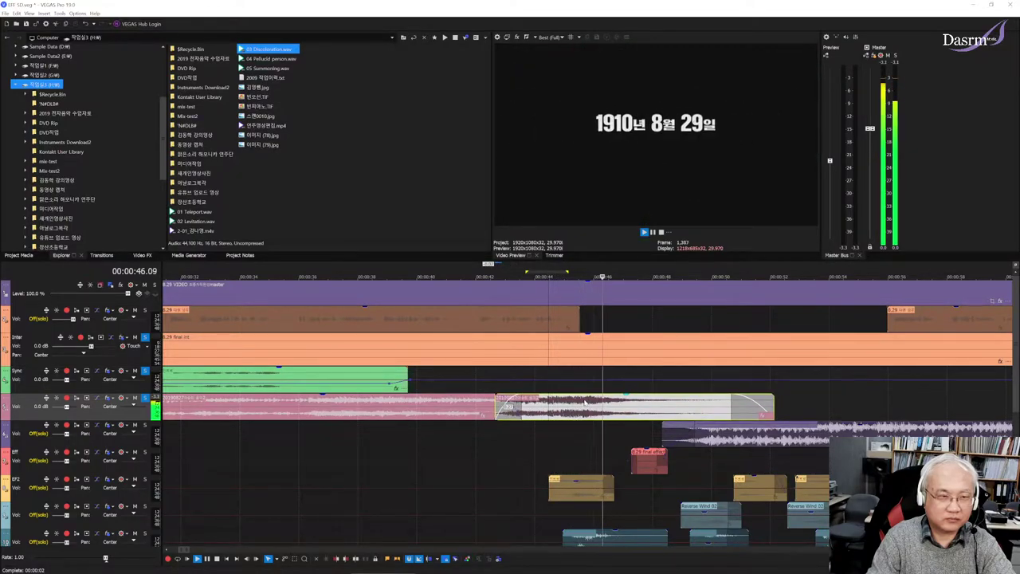
left_click(576, 390)
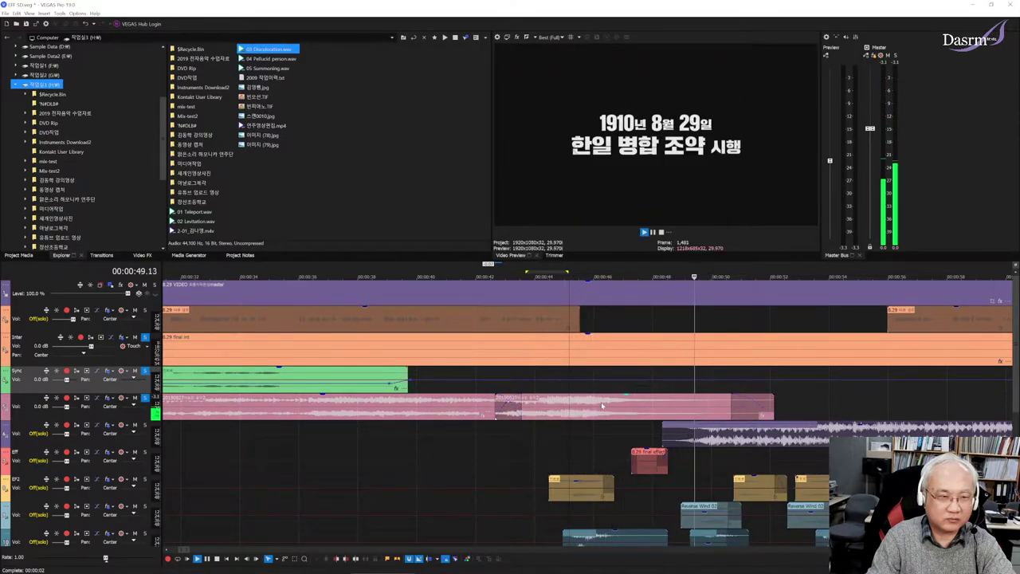
key("space")
left_click_drag(772, 404, 714, 407)
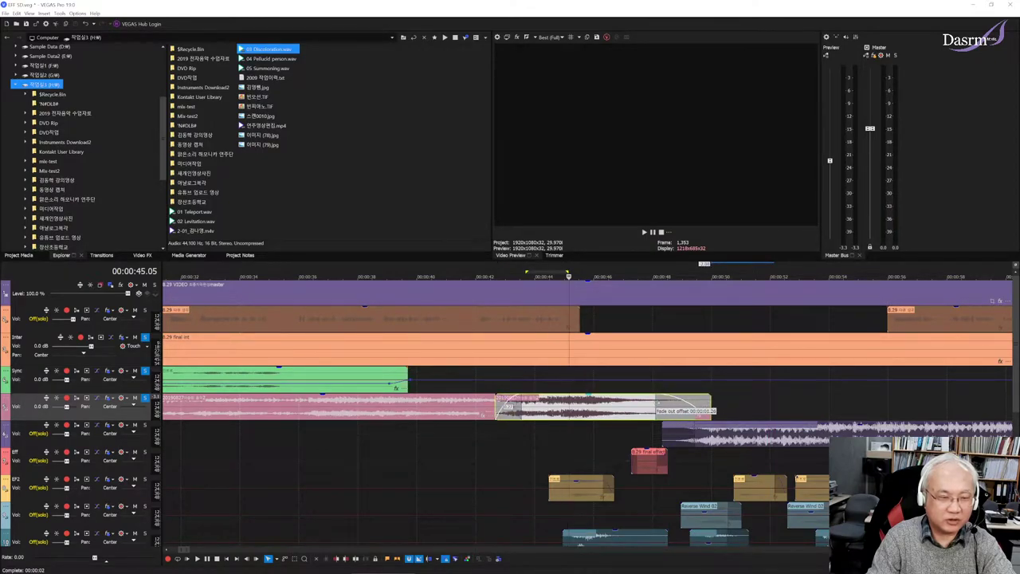
Step: Shorten the long pink music clip's end to about 42 seconds and audition the join
left_click(494, 430)
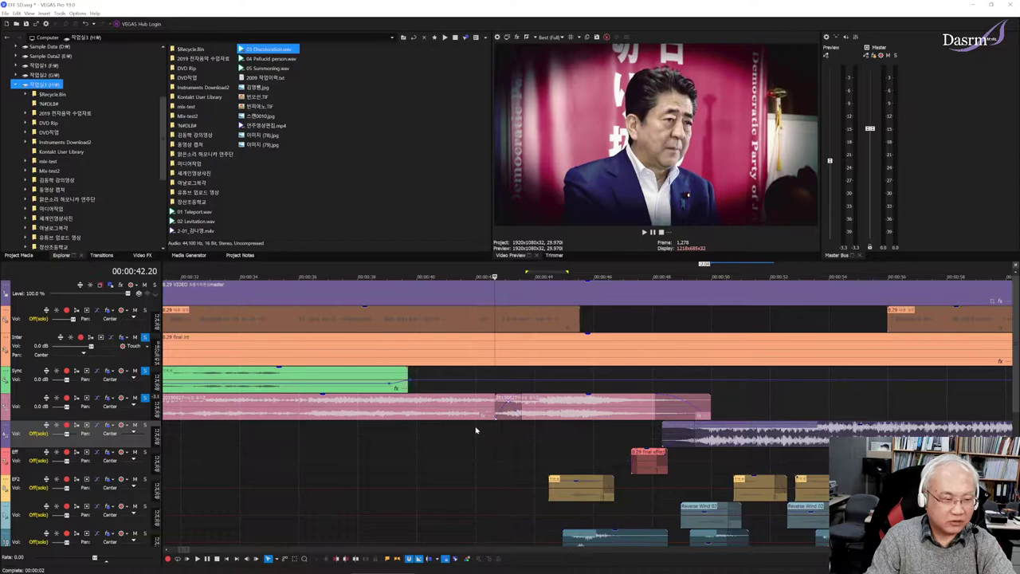
left_click(476, 431)
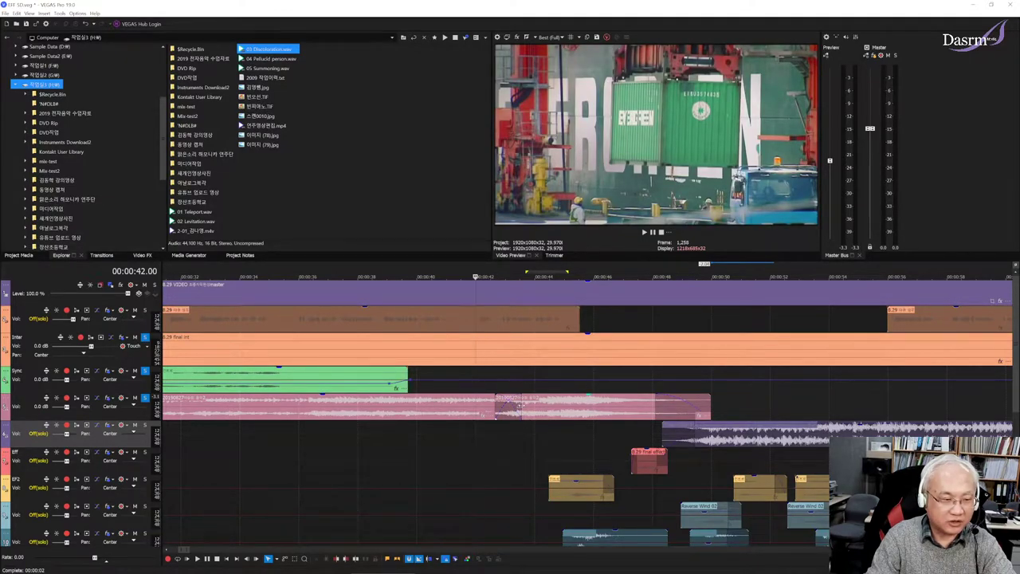
left_click_drag(521, 408, 472, 407)
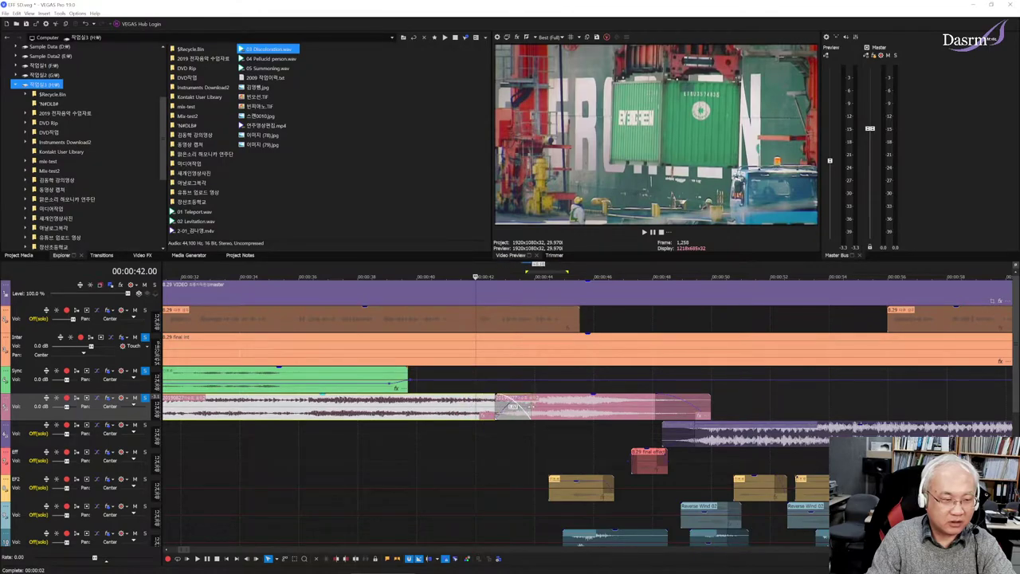
left_click(495, 428)
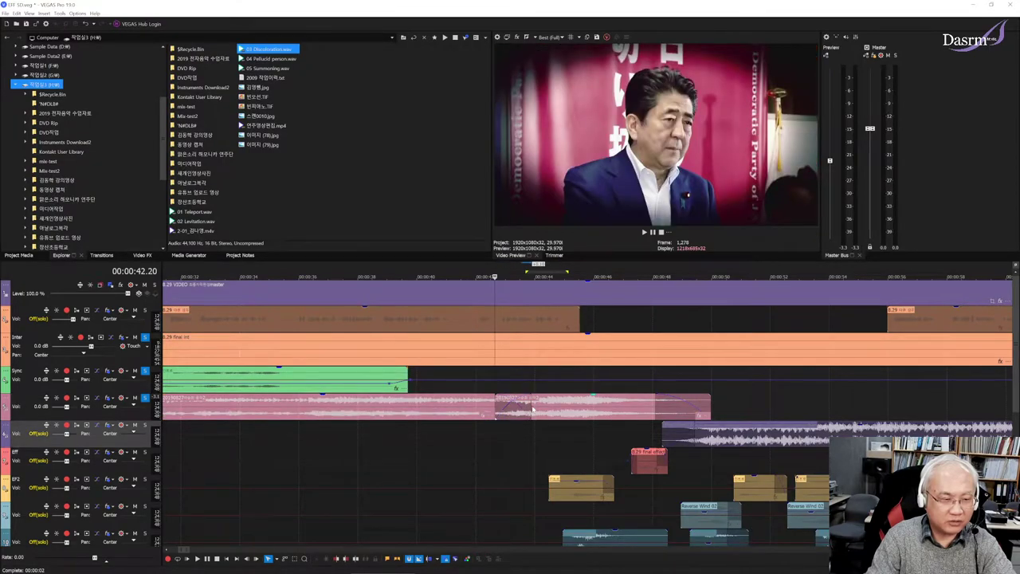
left_click(490, 408)
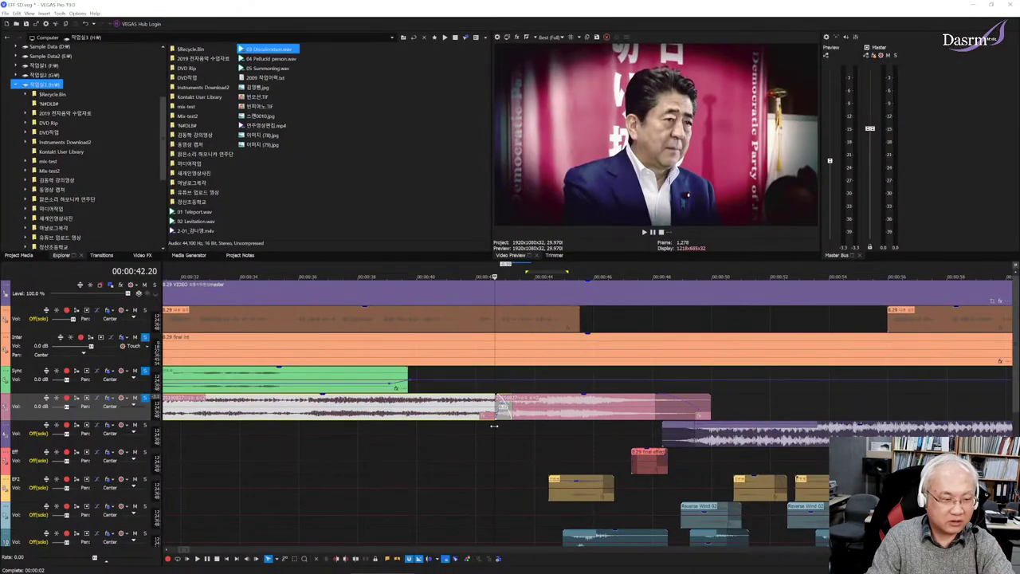
left_click(490, 427)
key("space")
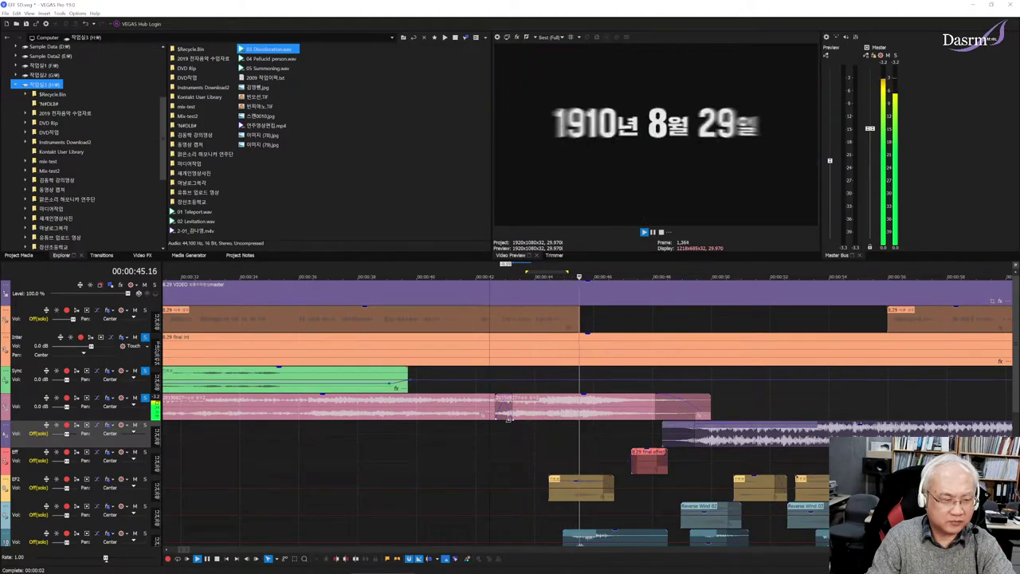
left_click(480, 428)
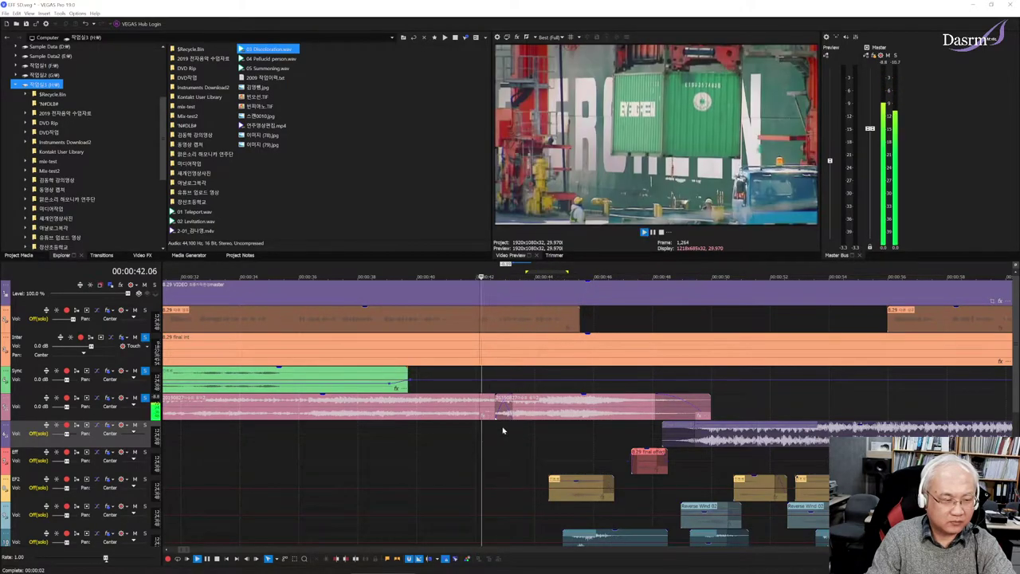
key("space")
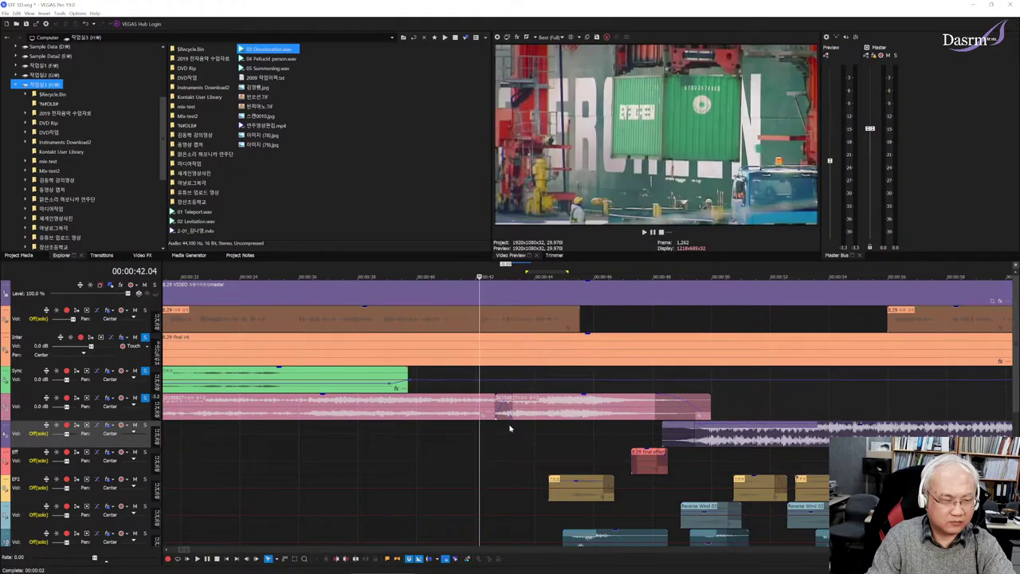
Step: Set playback to start around 41 seconds and audition the music crossfade again
scroll(511, 426, "up", 2)
scroll(583, 428, "down", 2)
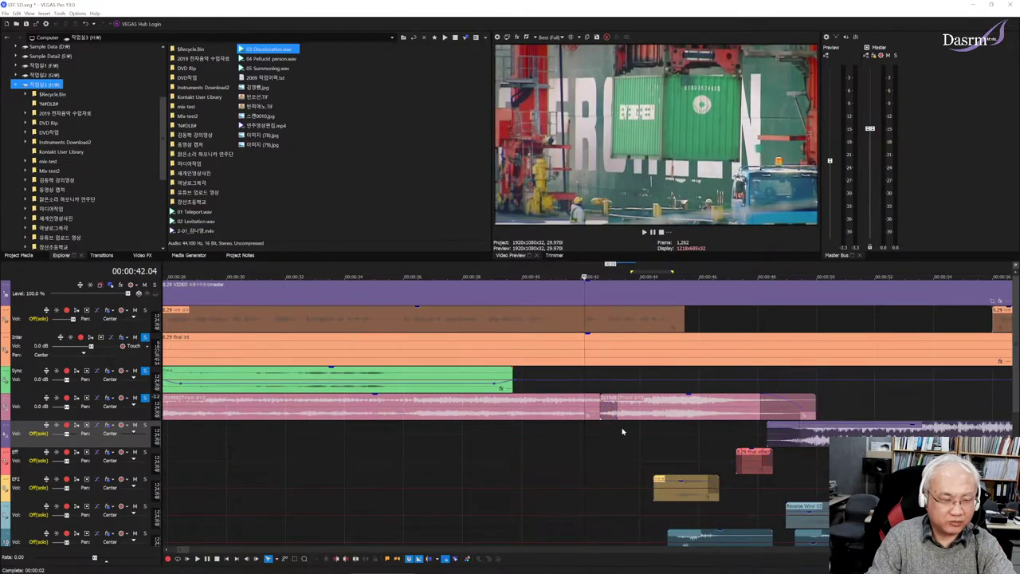
left_click(616, 434)
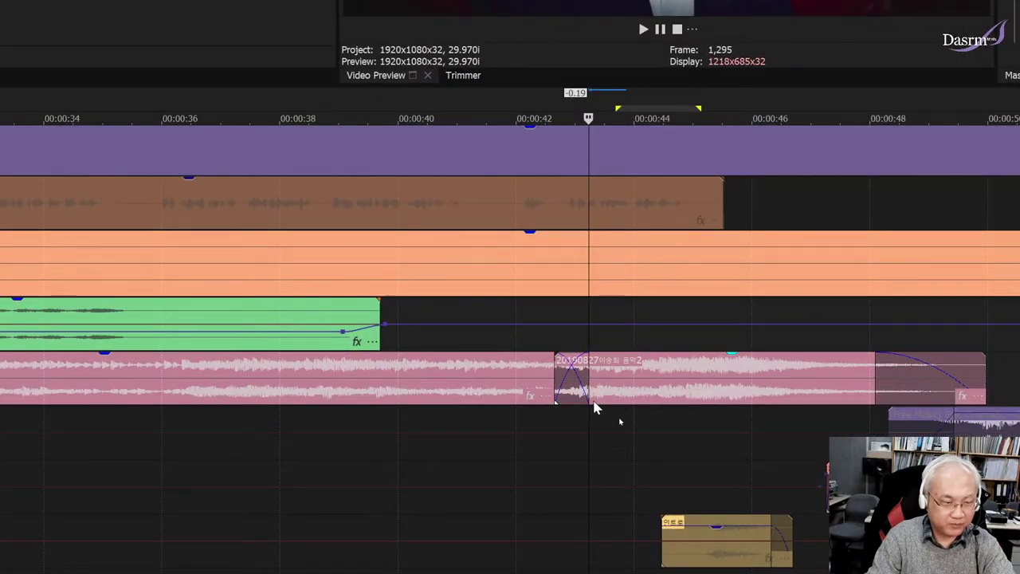
scroll(596, 405, "up", 2)
scroll(506, 405, "up", 1)
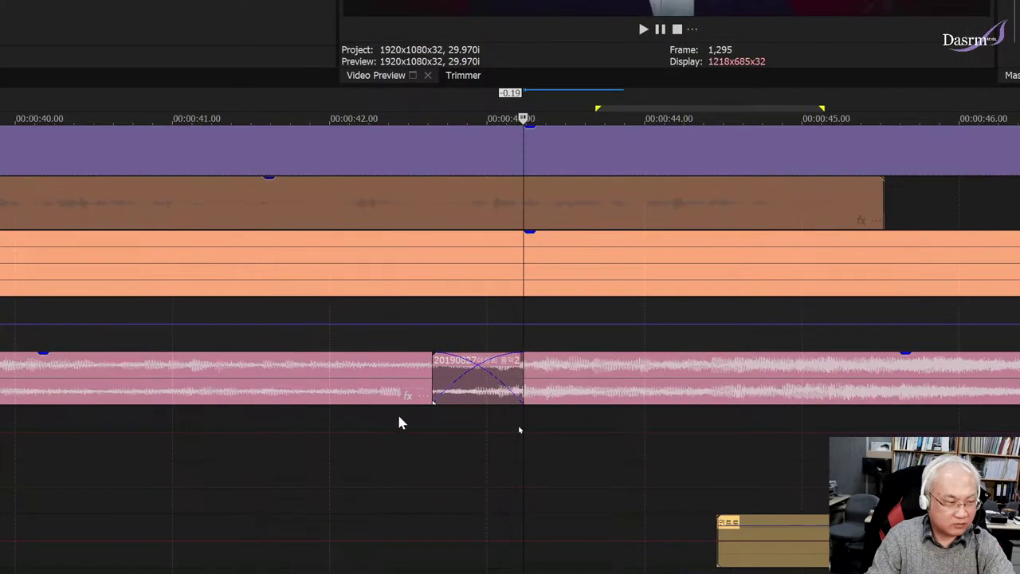
left_click(289, 415)
left_click(193, 415)
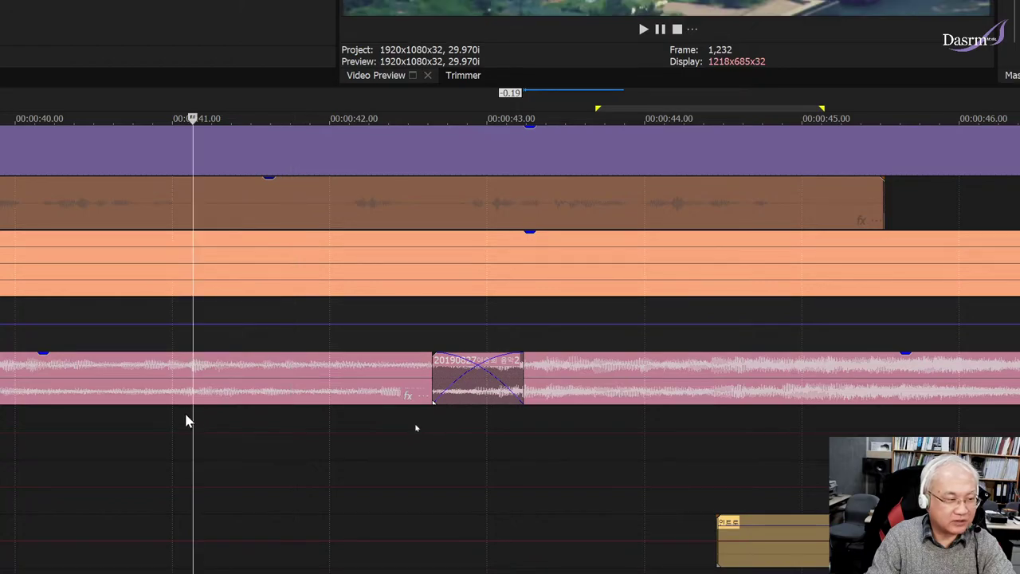
left_click(184, 421)
key("space")
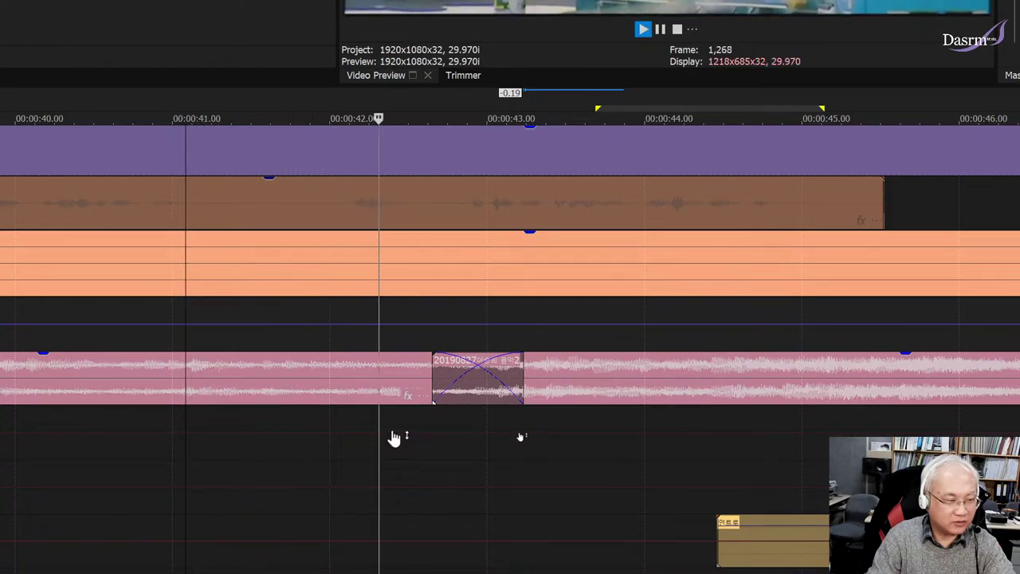
key("space")
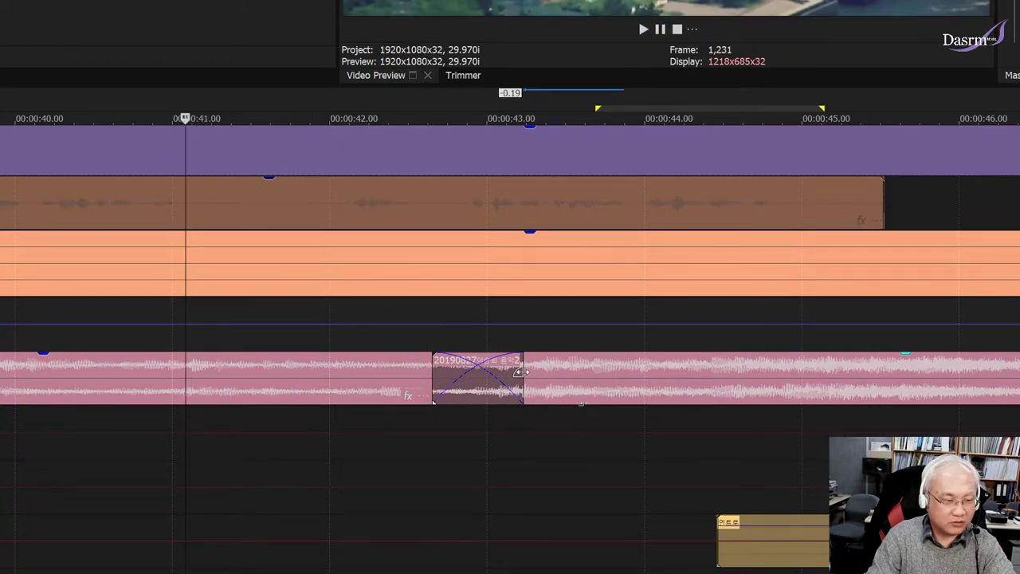
Step: Trim the first clip to end near 42.6 s and move the second to about 43.9 s, leaving a gap
mouse_move(519, 372)
left_mouse_down()
mouse_move(381, 375)
mouse_move(429, 386)
left_mouse_up()
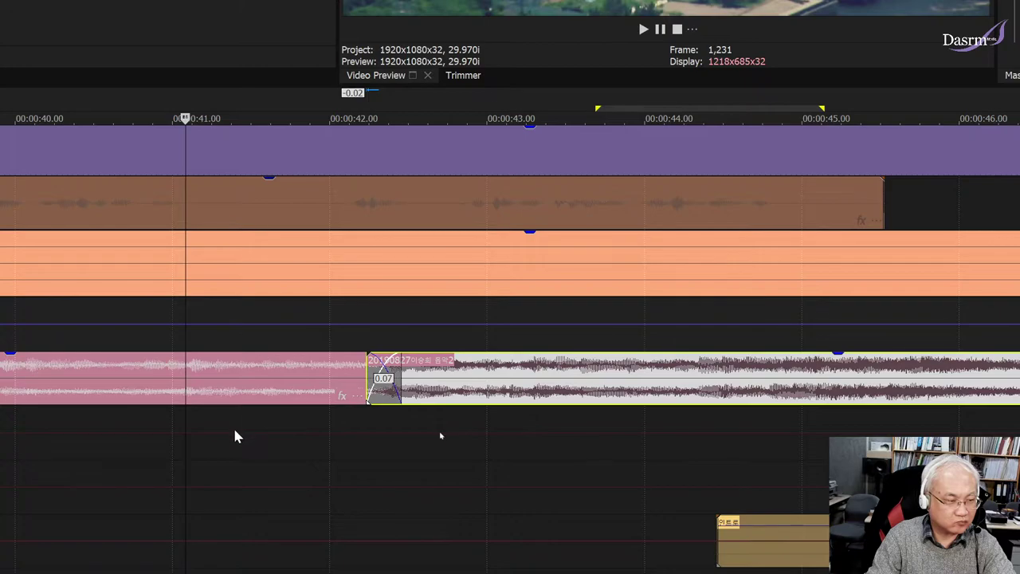
left_click(235, 436)
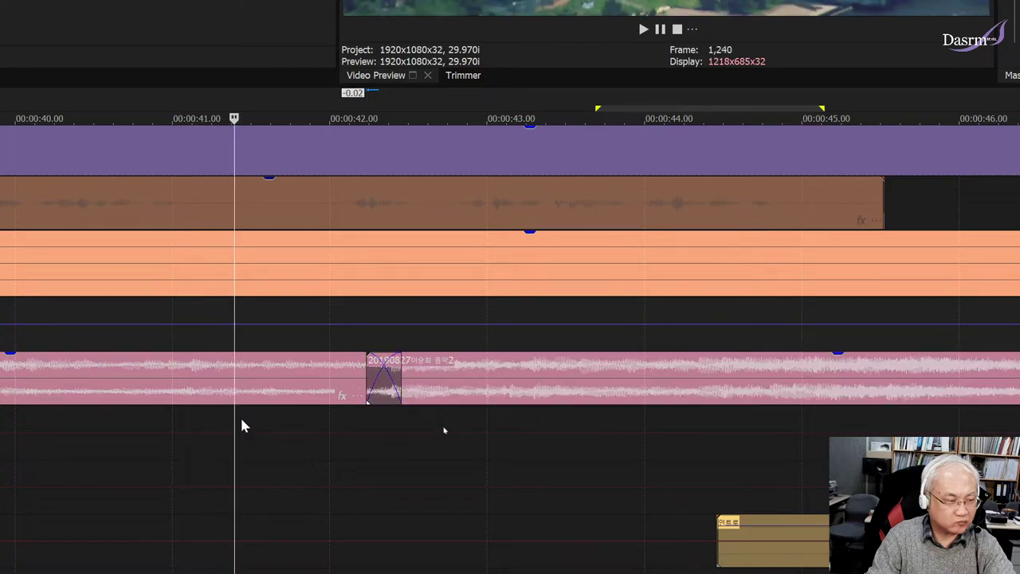
key("space")
key("space")
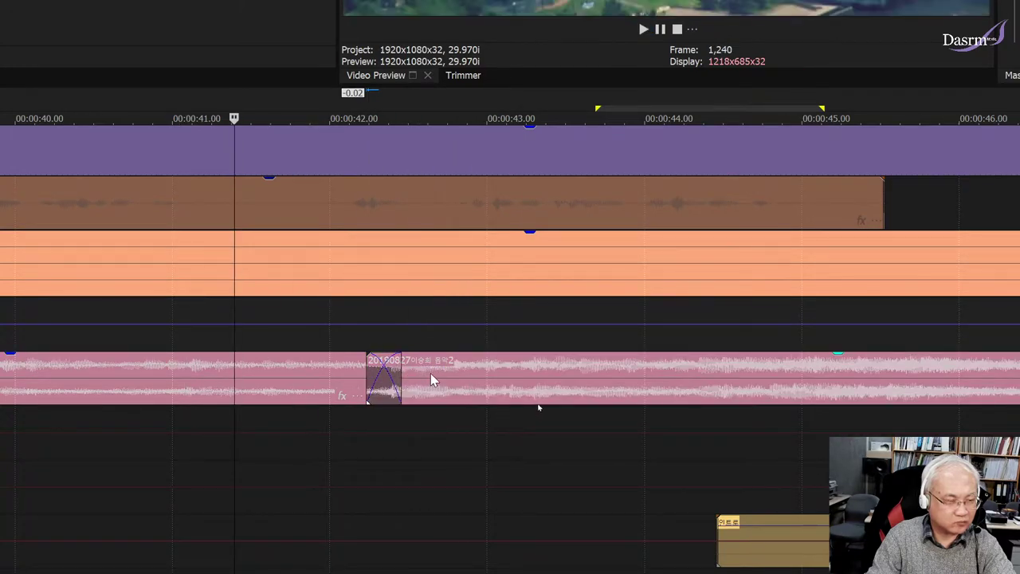
left_click_drag(430, 372, 442, 381)
key("space")
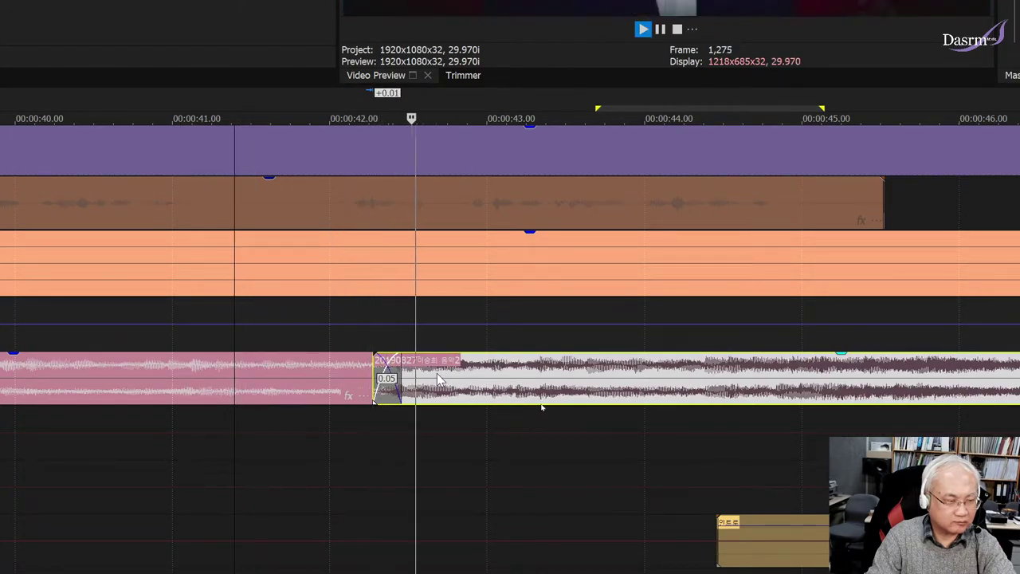
key("space")
key("space")
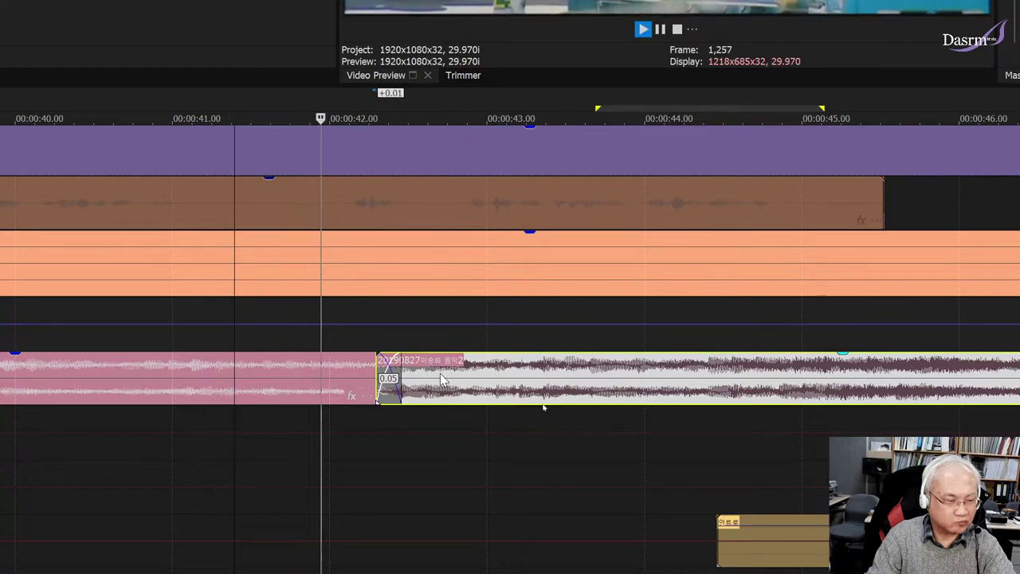
key("space")
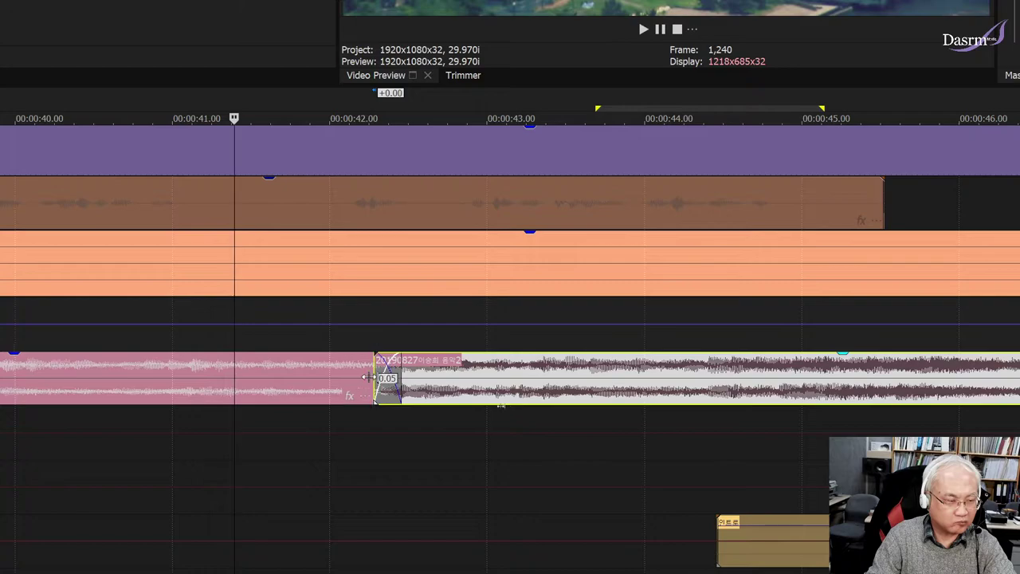
left_click_drag(369, 376, 639, 374)
Step: Extend the first music clip to about 43.6 seconds and audition its ending
left_click_drag(399, 376, 610, 378)
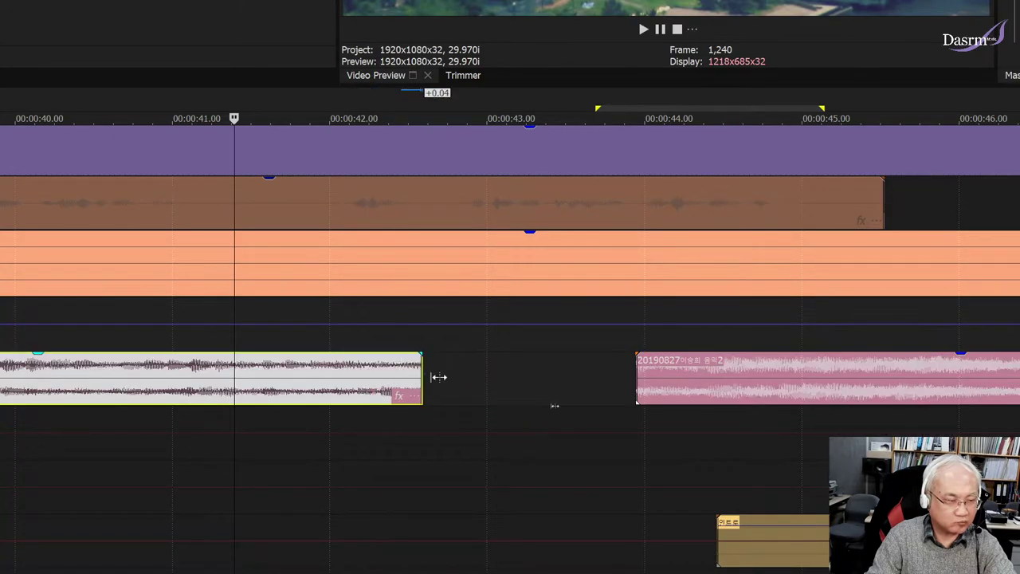
left_click(457, 344)
key("space")
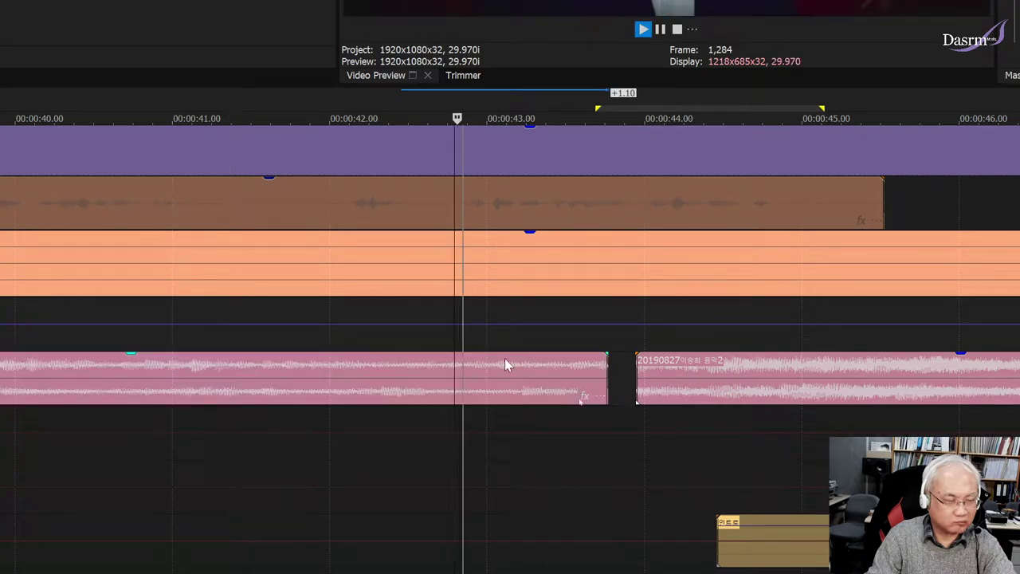
key("space")
left_click(143, 344)
key("space")
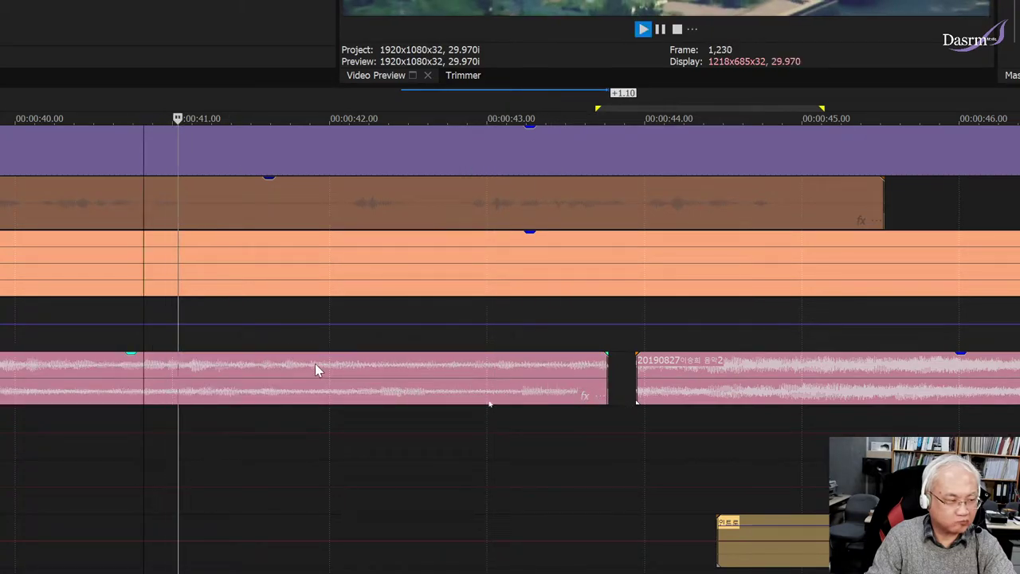
key("space")
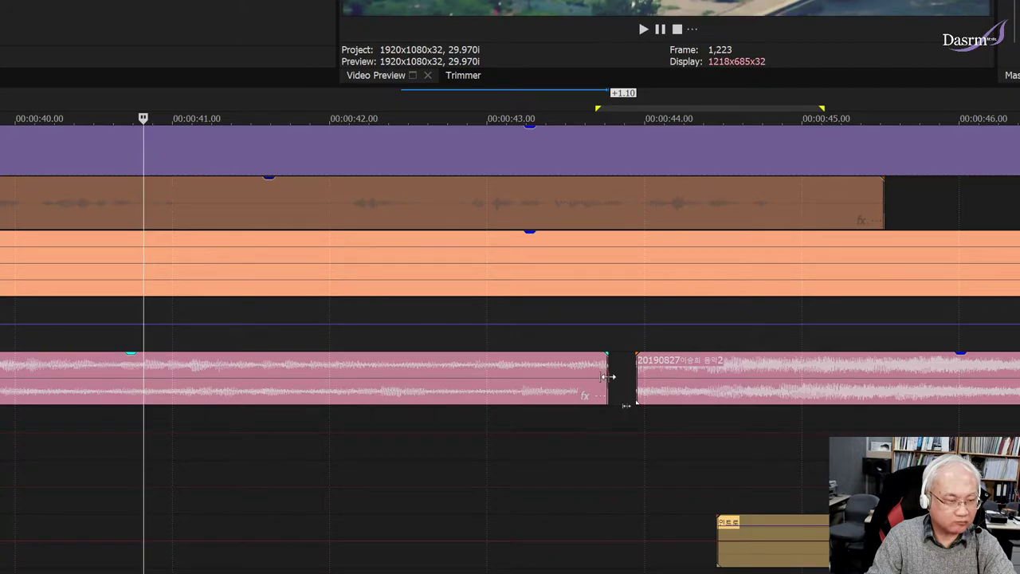
Step: Trim the first music clip back to about 41.3 seconds and butt the second clip against it
left_click_drag(607, 378, 247, 371)
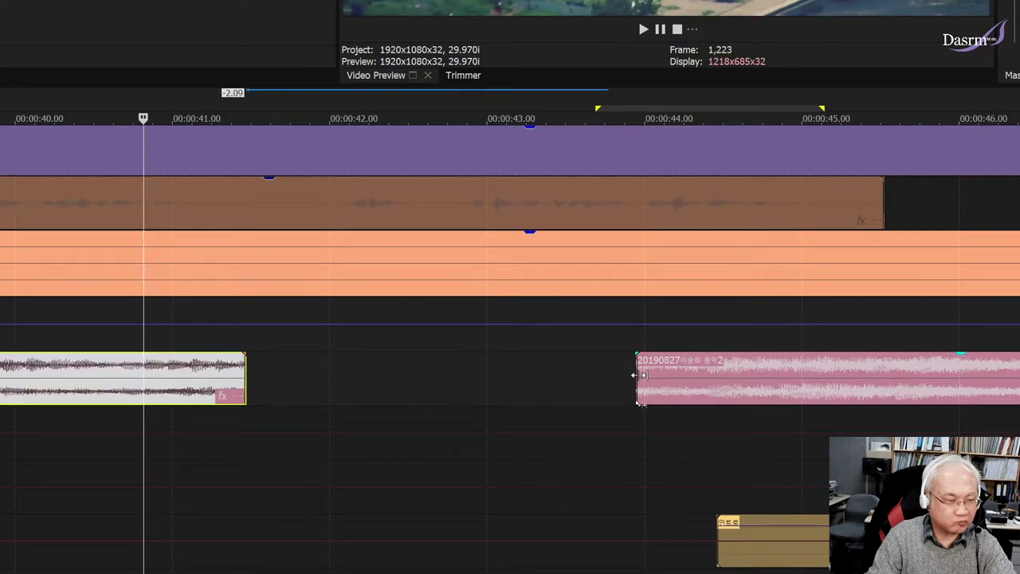
left_click_drag(641, 382, 249, 379)
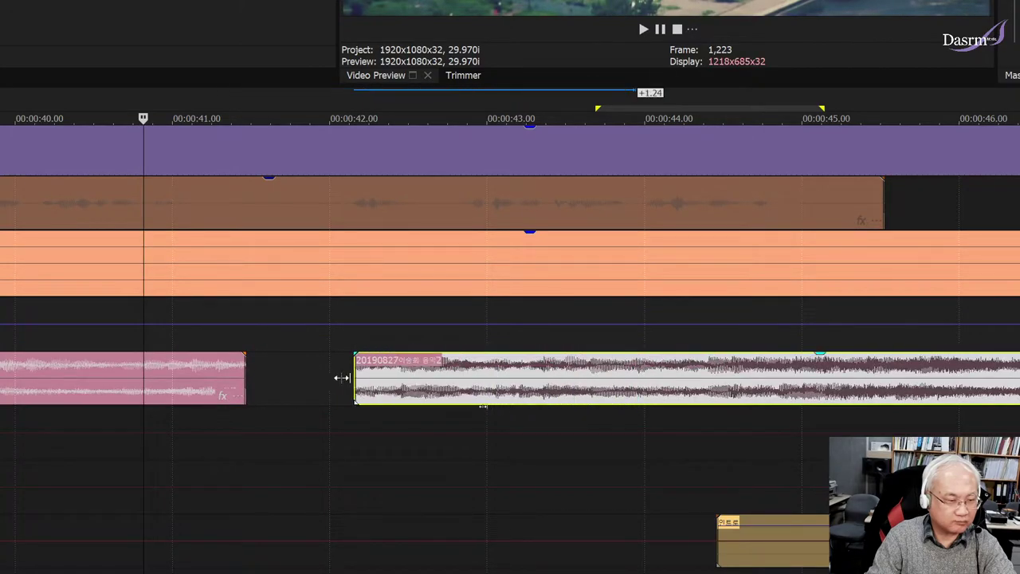
left_click(203, 327)
key("space")
Step: Overlap the second music clip onto the first to form a crossfade, then lengthen it
key("space")
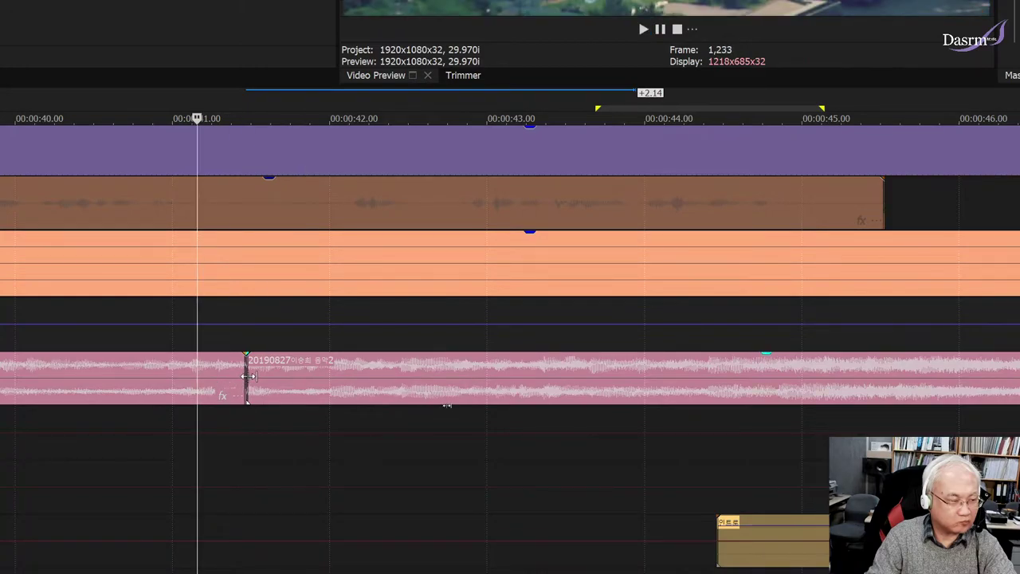
left_click_drag(247, 374, 204, 373)
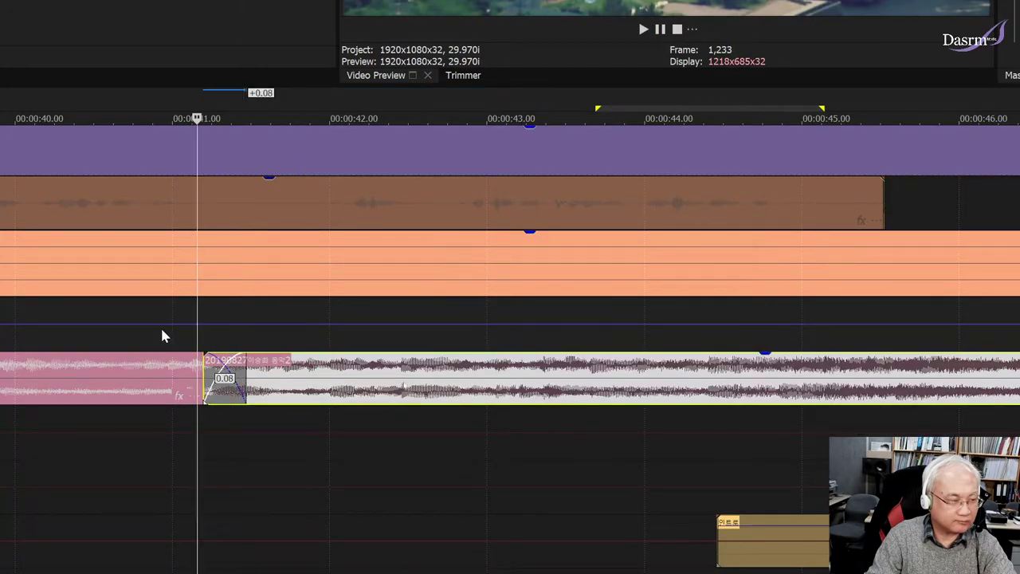
left_click(161, 336)
key("space")
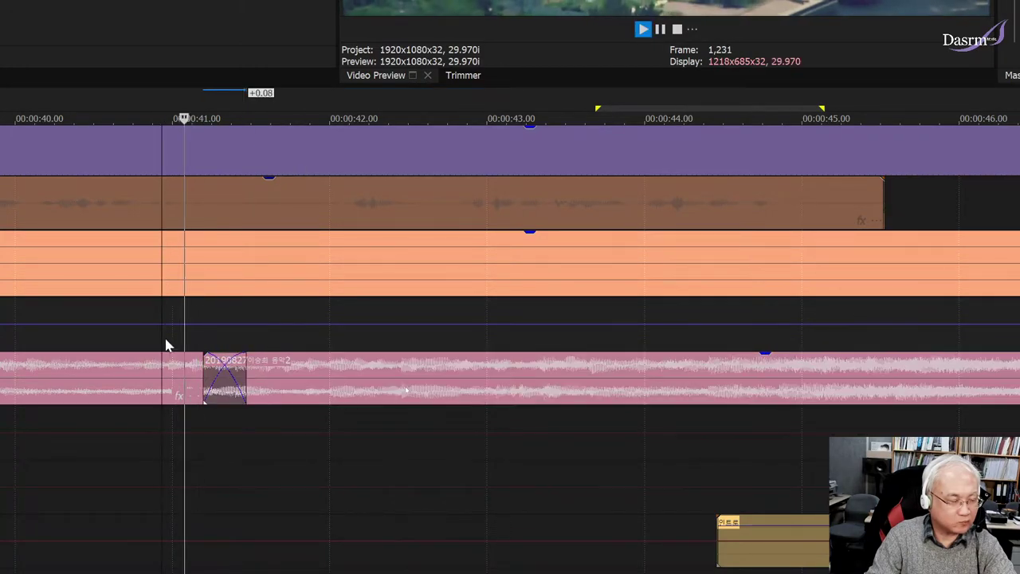
key("space")
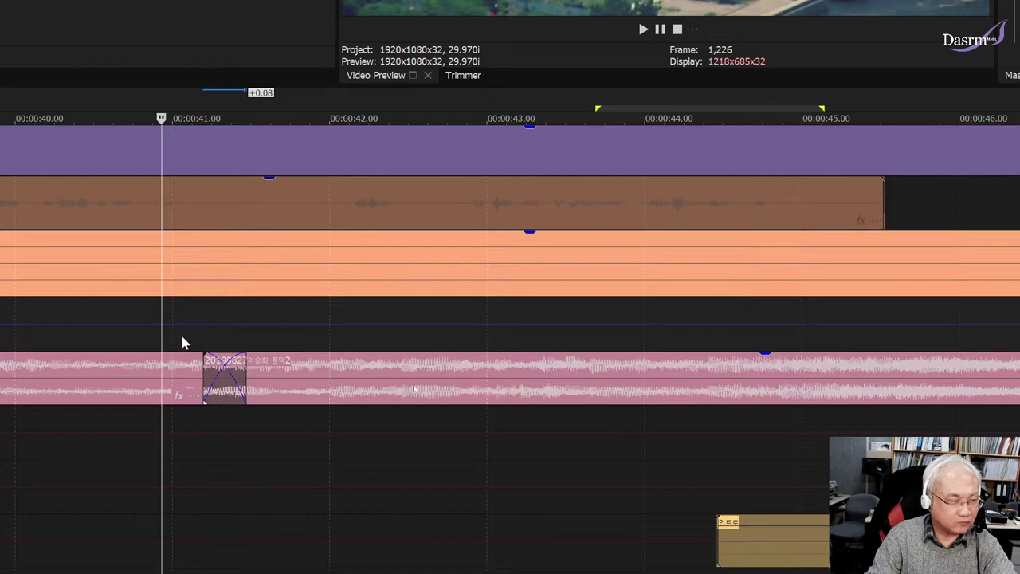
left_click(132, 330)
left_click_drag(205, 381, 154, 378)
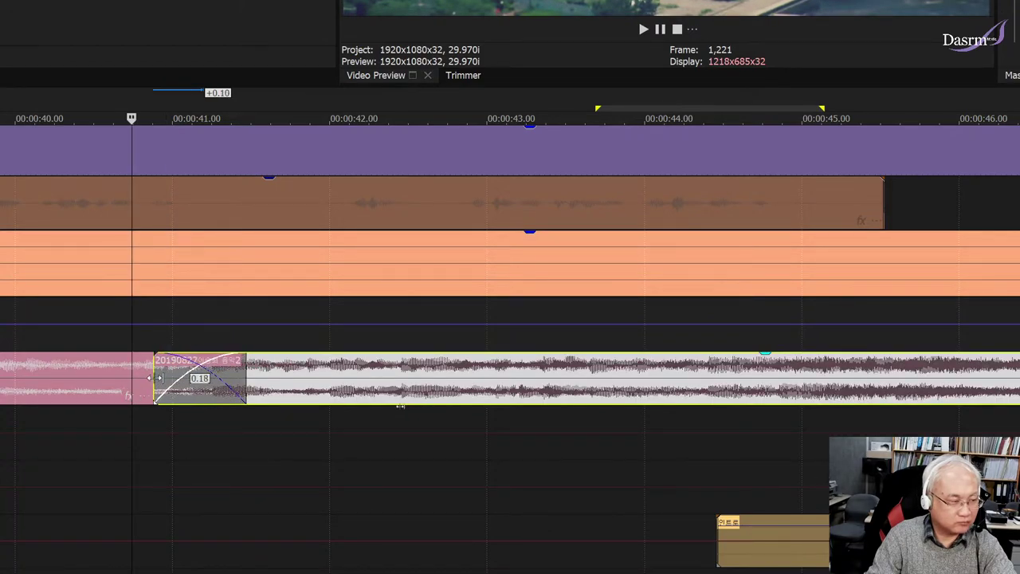
key("space")
Step: Shorten the crossfade to about 0.06 seconds and audition the join
key("space")
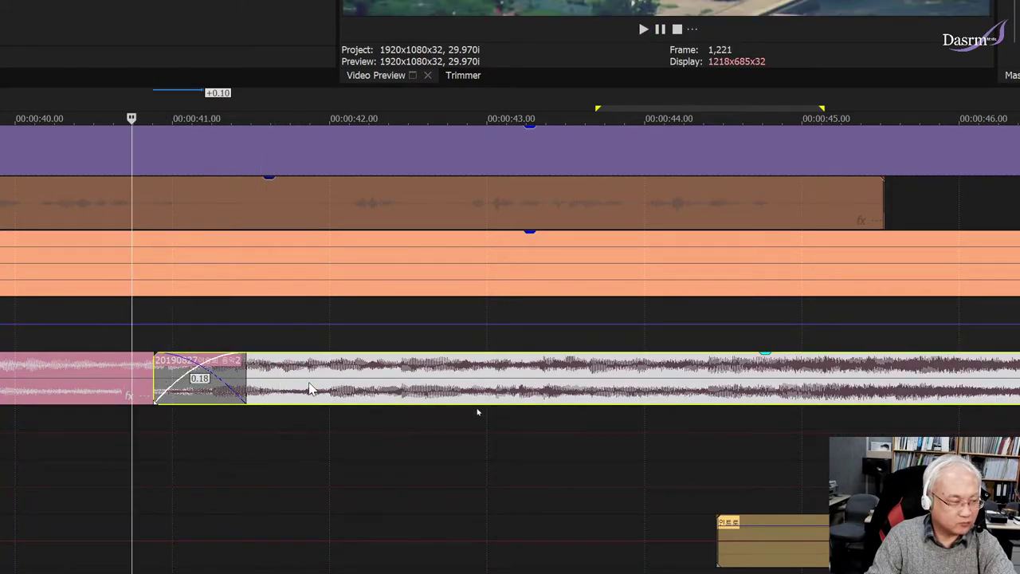
key("KP_4")
key("space")
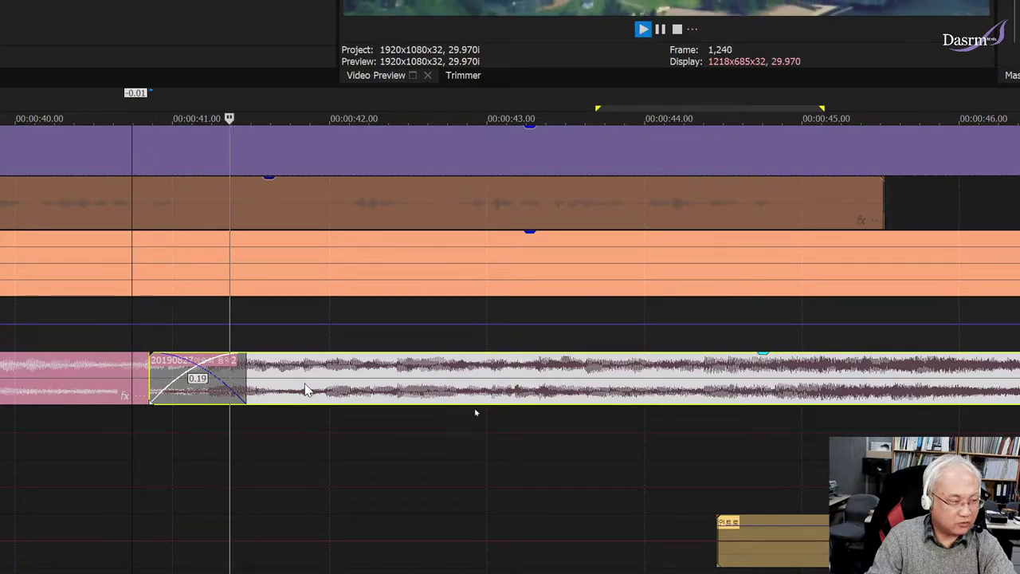
key("space")
mouse_move(151, 373)
left_mouse_down()
mouse_move(214, 373)
mouse_move(194, 373)
left_mouse_up()
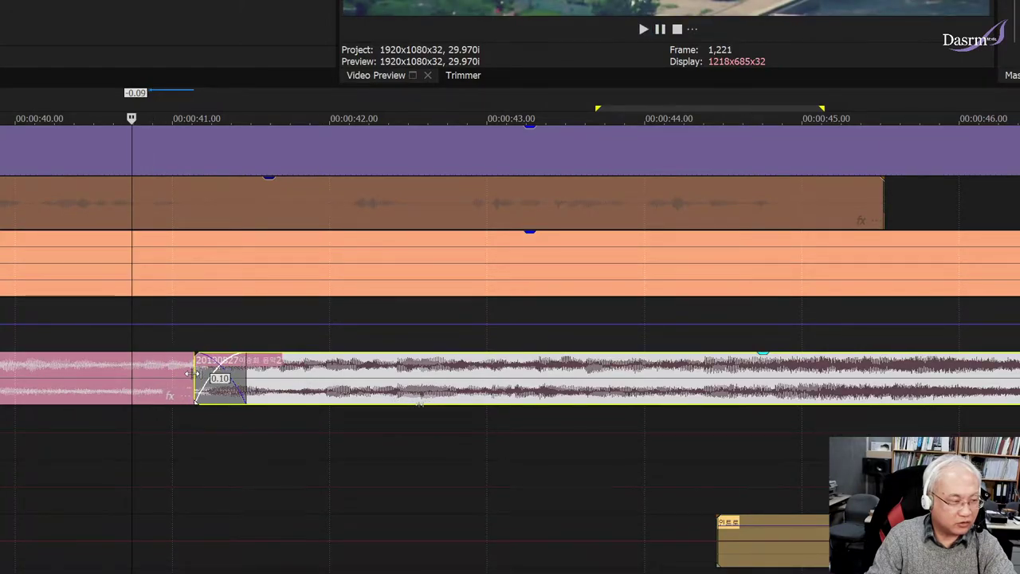
left_click(127, 329)
key("space")
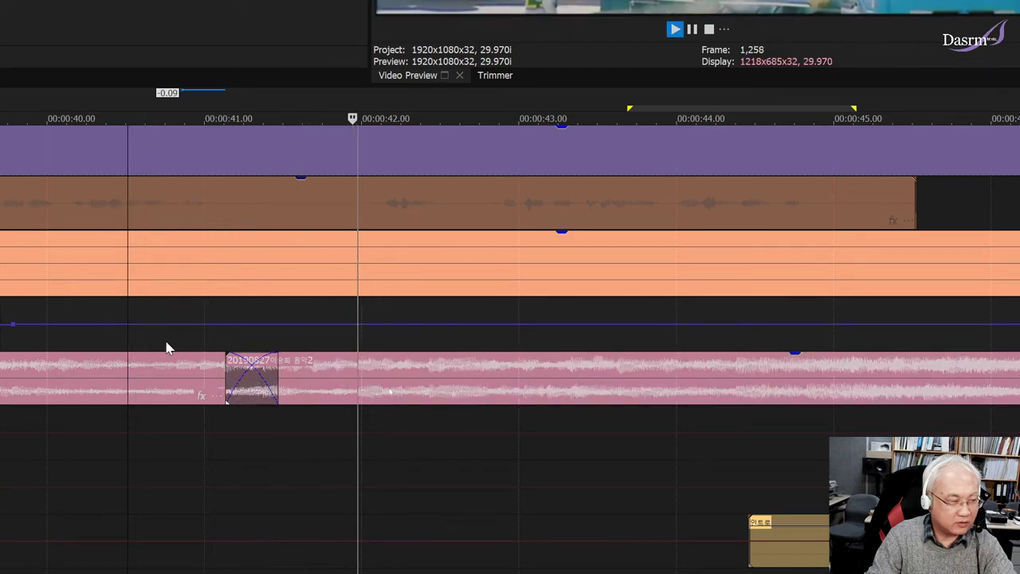
key("space")
key("space")
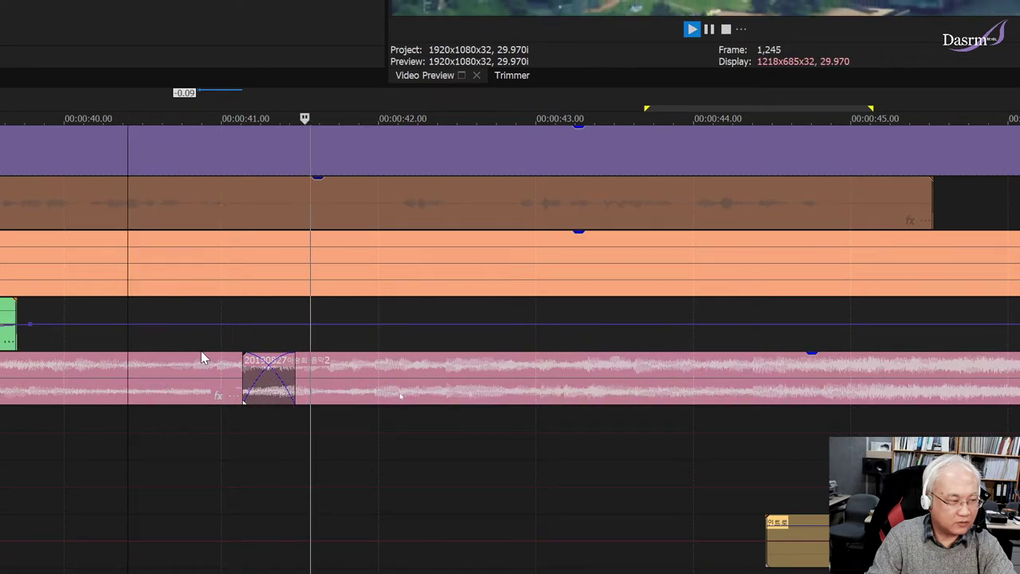
scroll(448, 403, "down", 3)
scroll(453, 407, "down", 3)
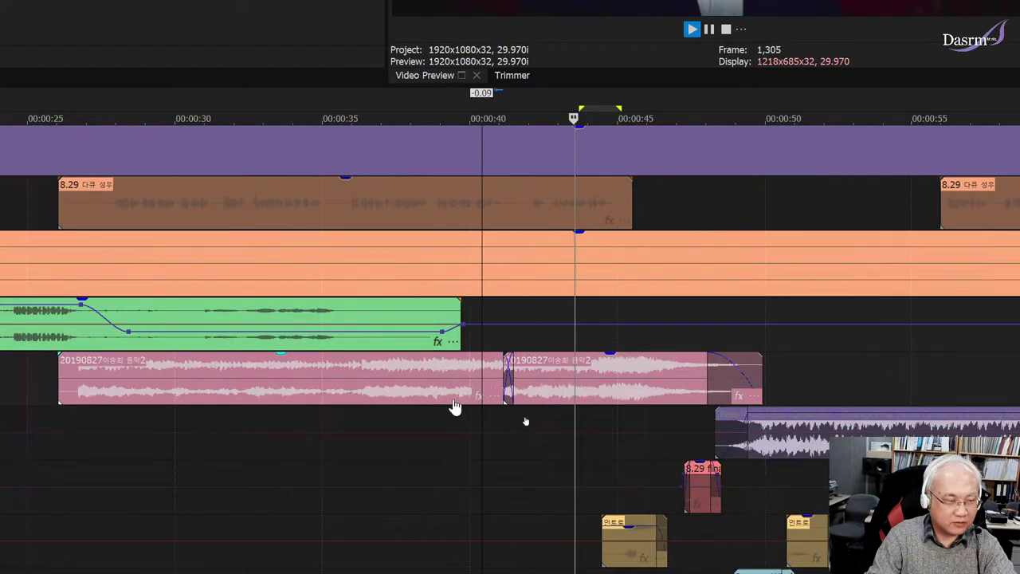
scroll(451, 410, "down", 3)
key("space")
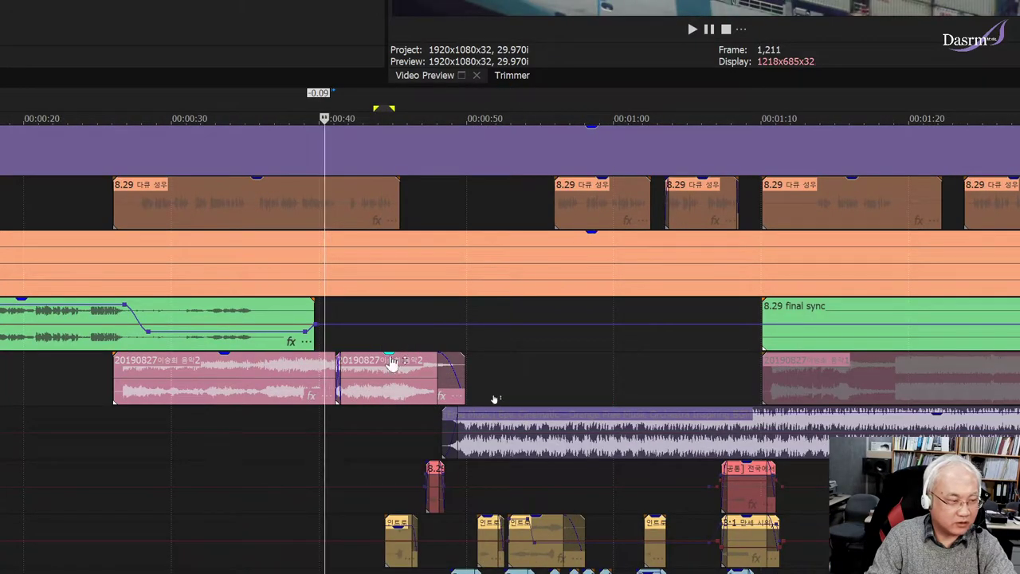
left_click(321, 416)
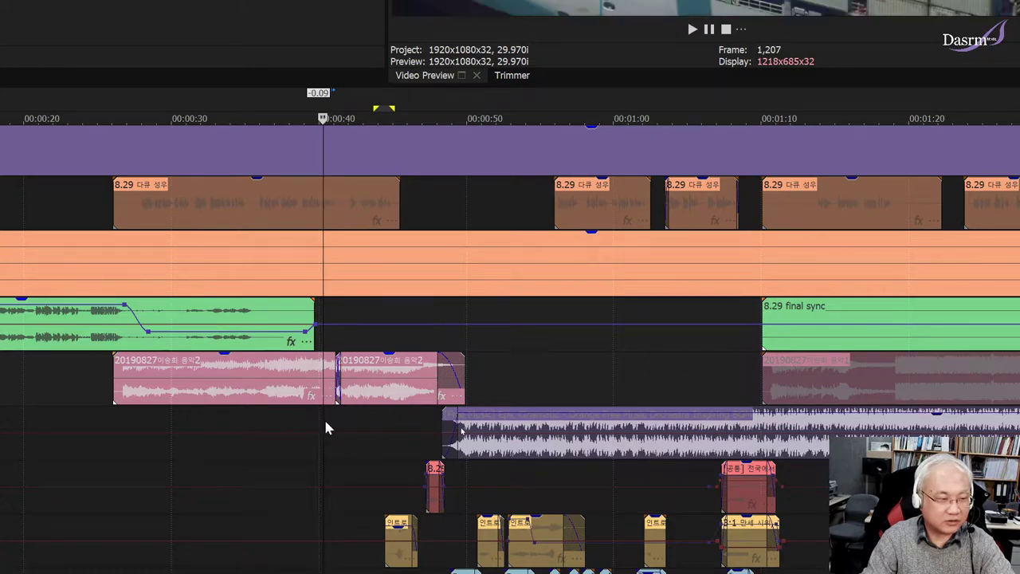
left_click(310, 412)
key("space")
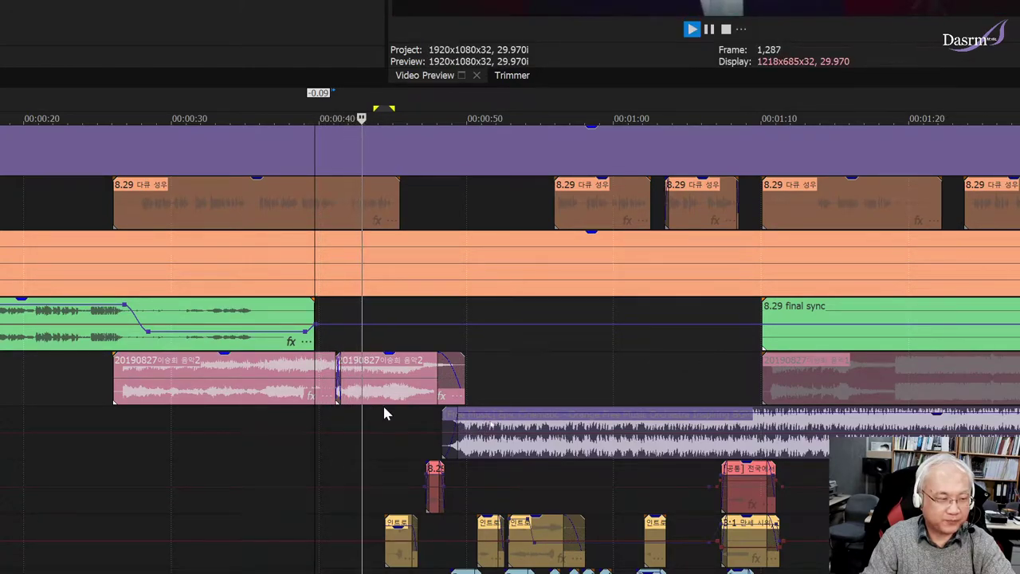
scroll(383, 403, "down", 3)
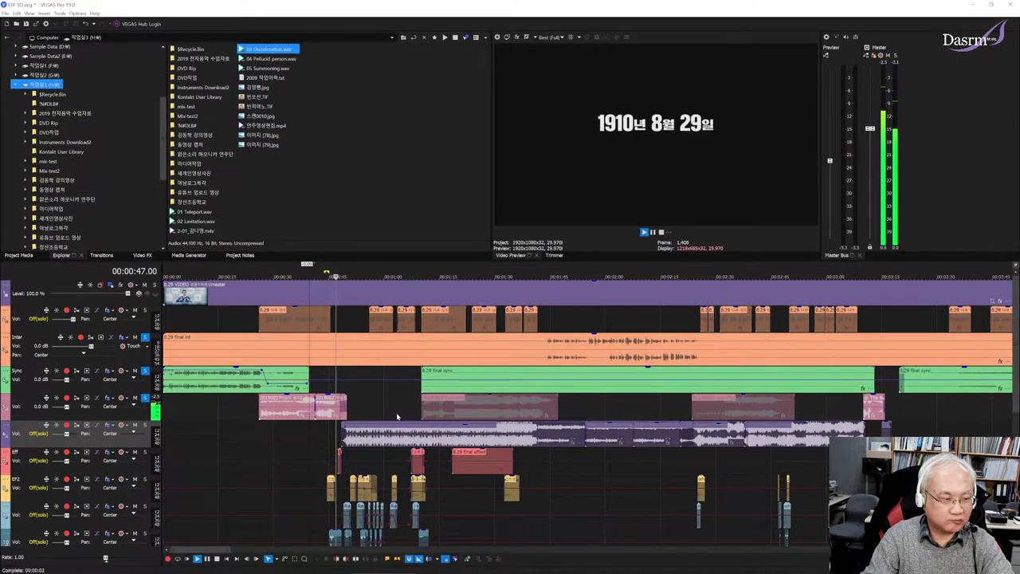
Step: Review the mix between about 39 and 44 seconds and from just before the title
left_click(309, 428)
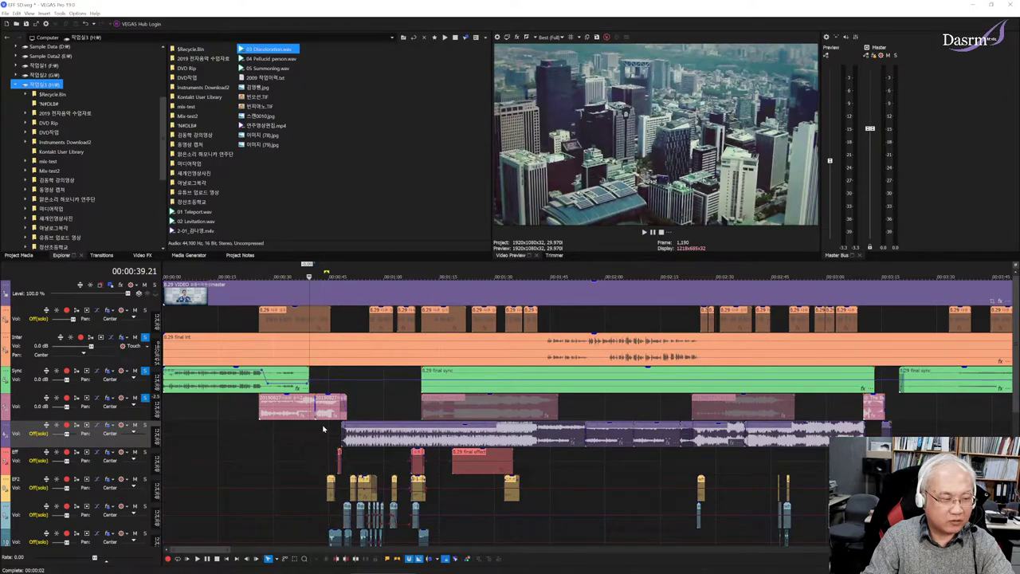
left_click(327, 430)
scroll(357, 428, "up", 3)
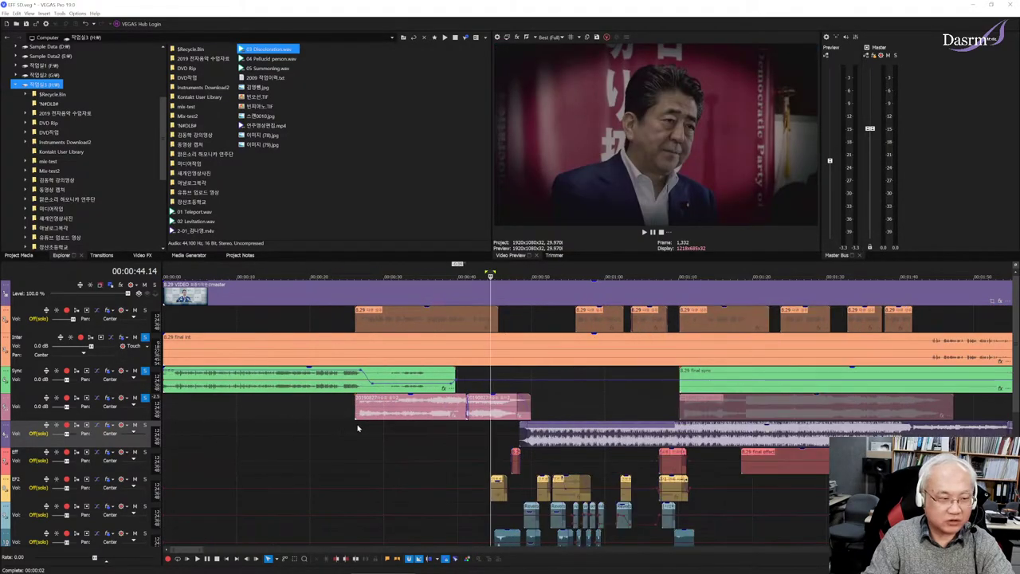
key("space")
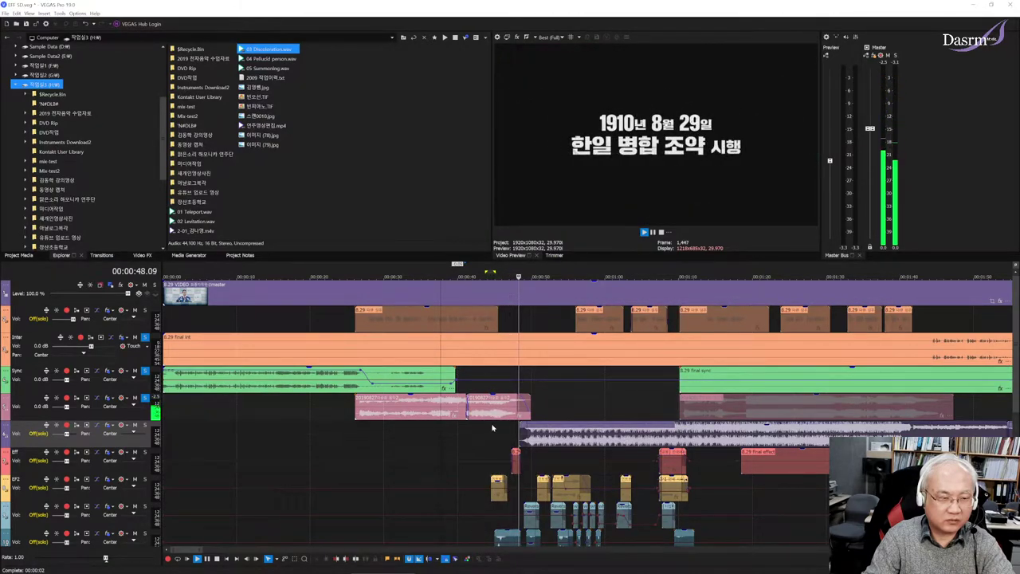
key("space")
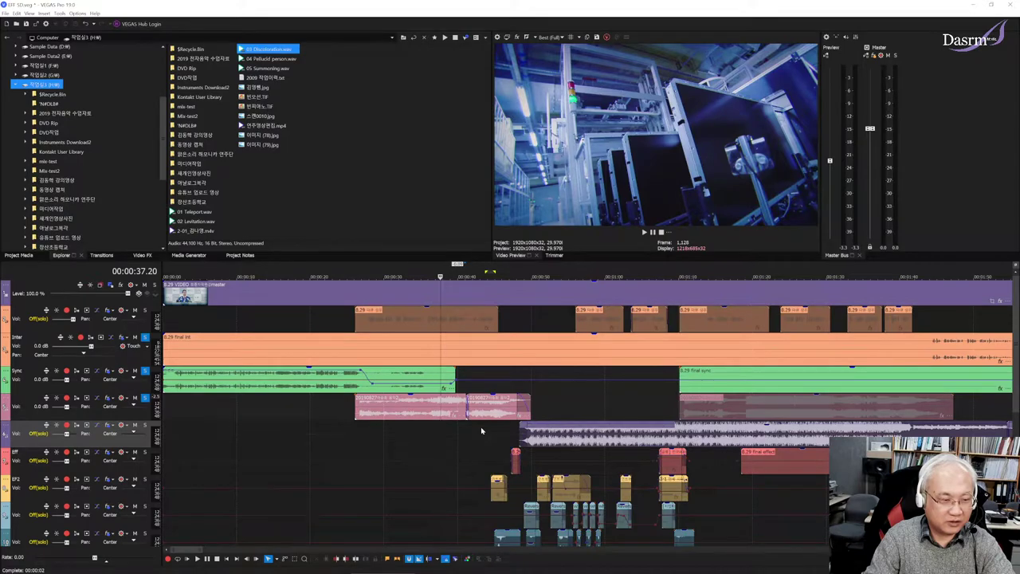
left_click(481, 427)
key("space")
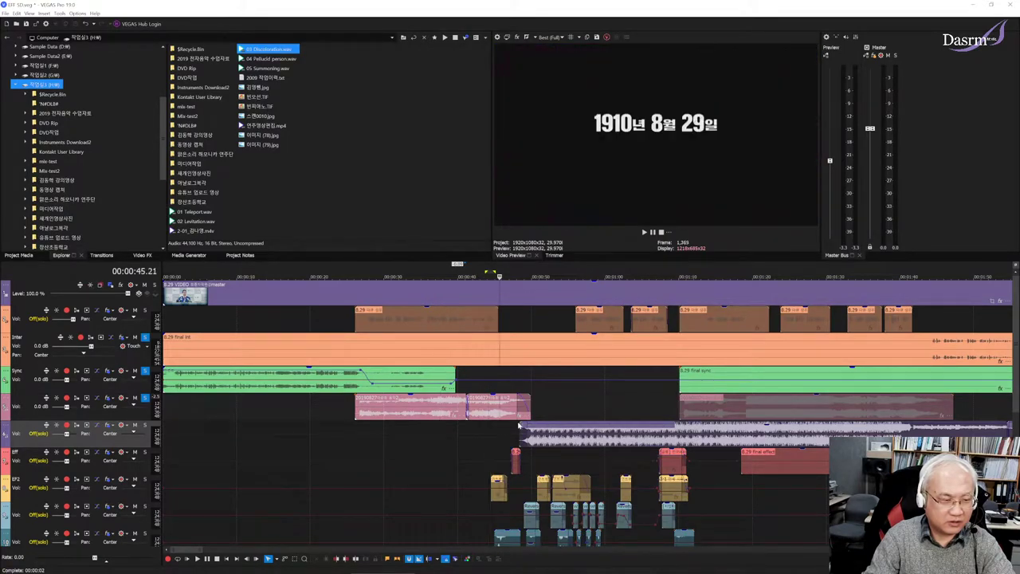
Step: Solo the Epic Cinematic music track and audition its entry from about 0:48
left_click(145, 425)
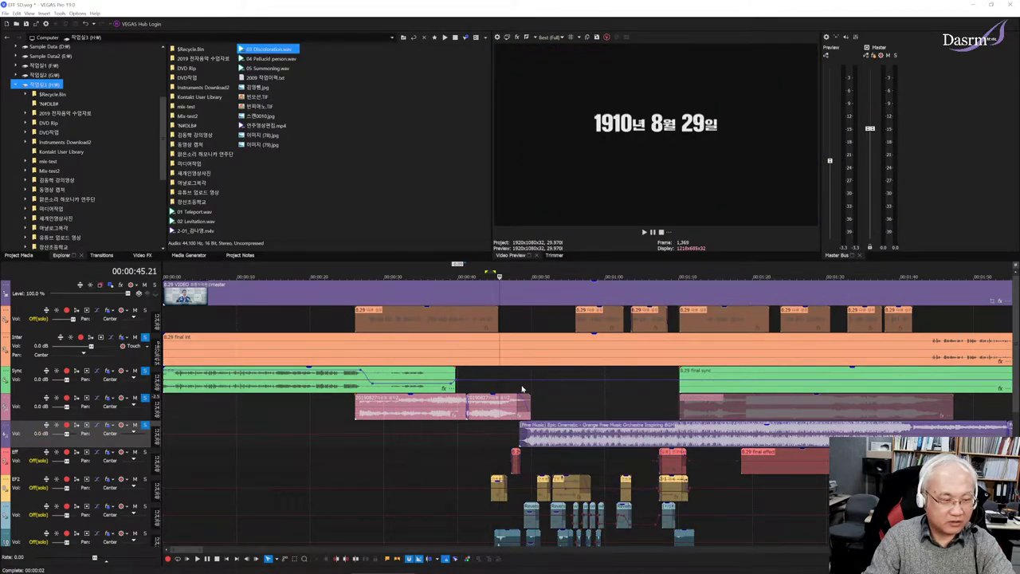
left_click(523, 389)
key("space")
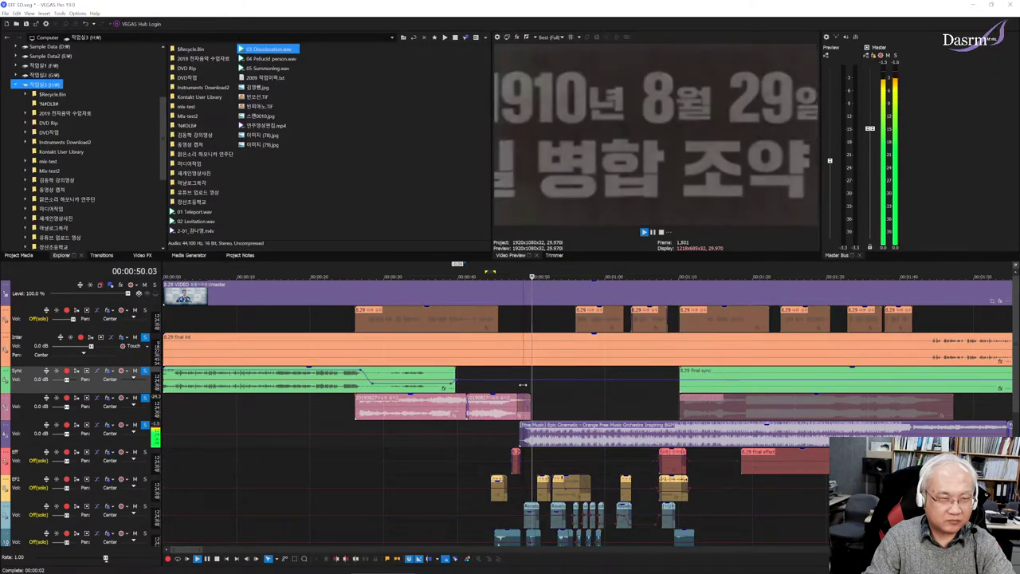
key("space")
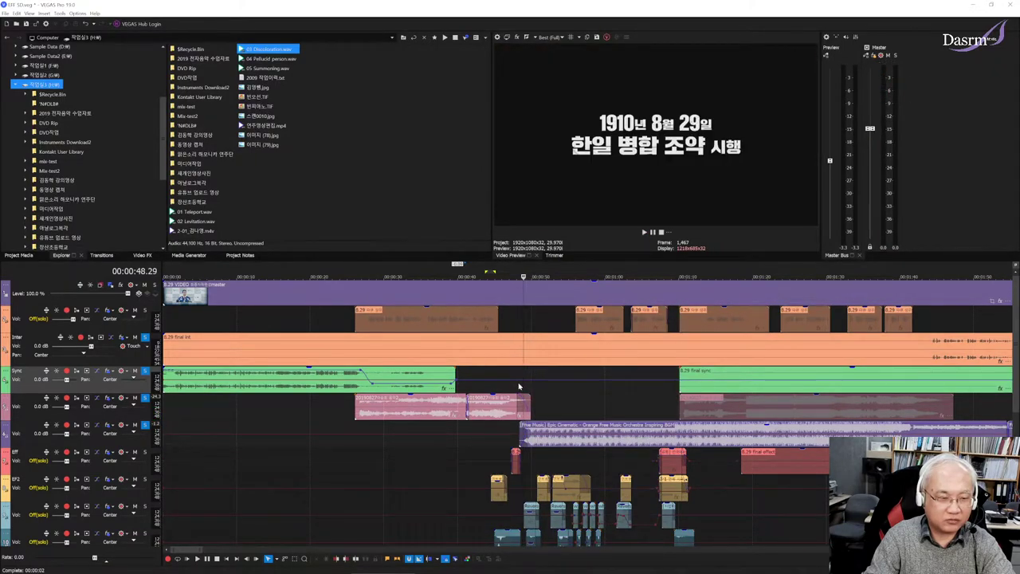
scroll(533, 393, "up", 3)
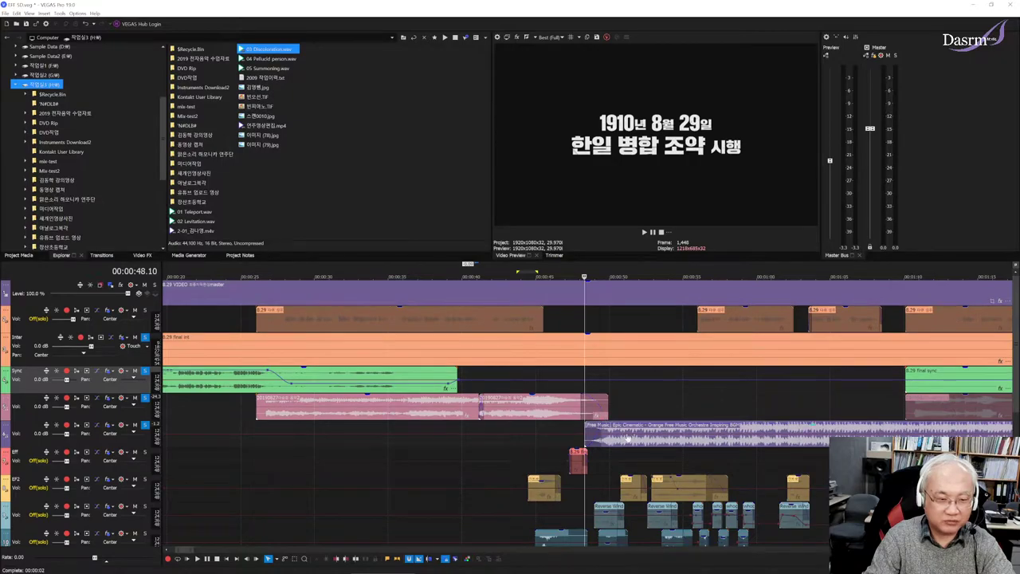
scroll(614, 430, "right", 1)
scroll(581, 428, "right", 1)
scroll(550, 426, "right", 1)
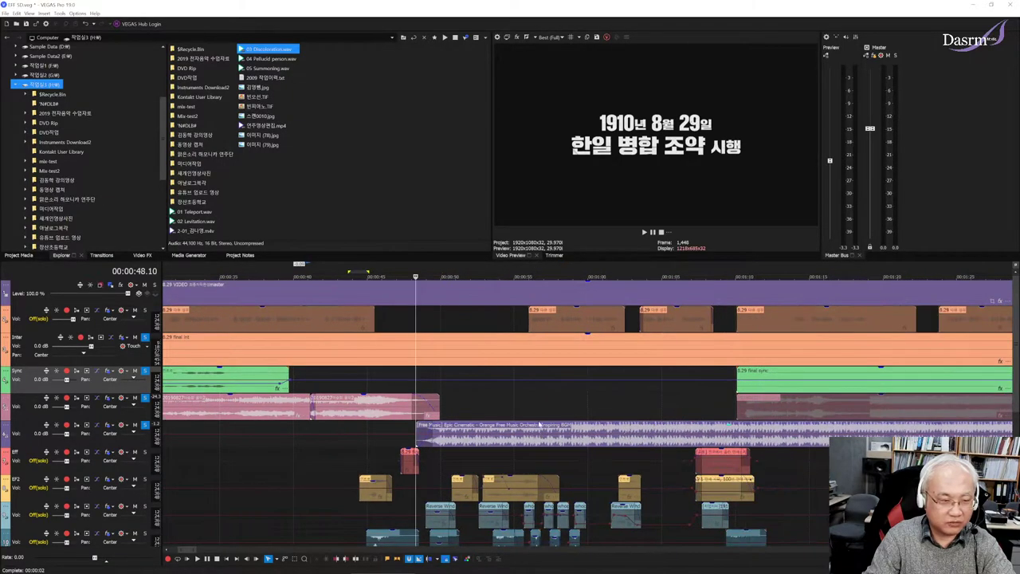
left_click(443, 389)
key("space")
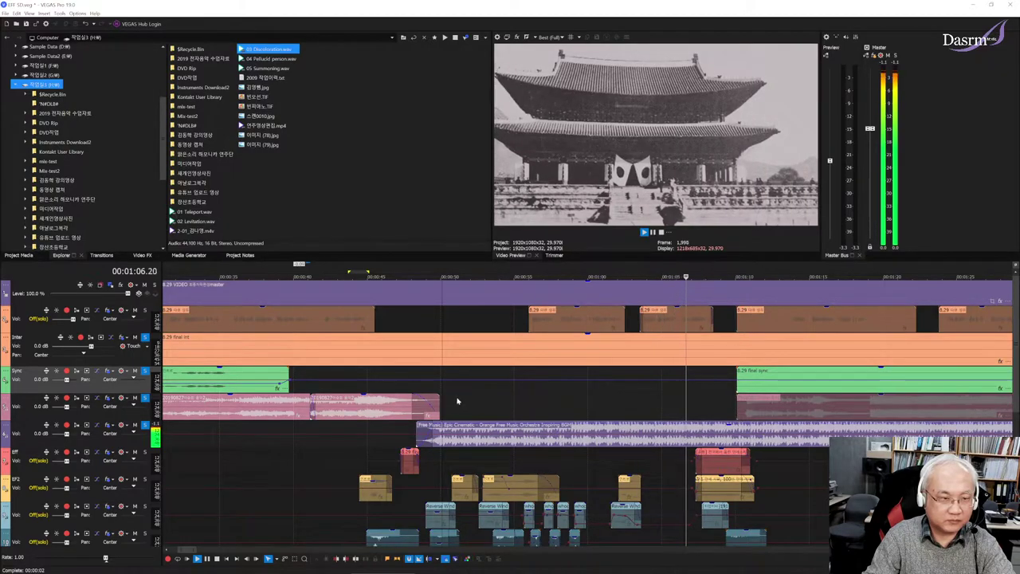
key("space")
left_click(401, 386)
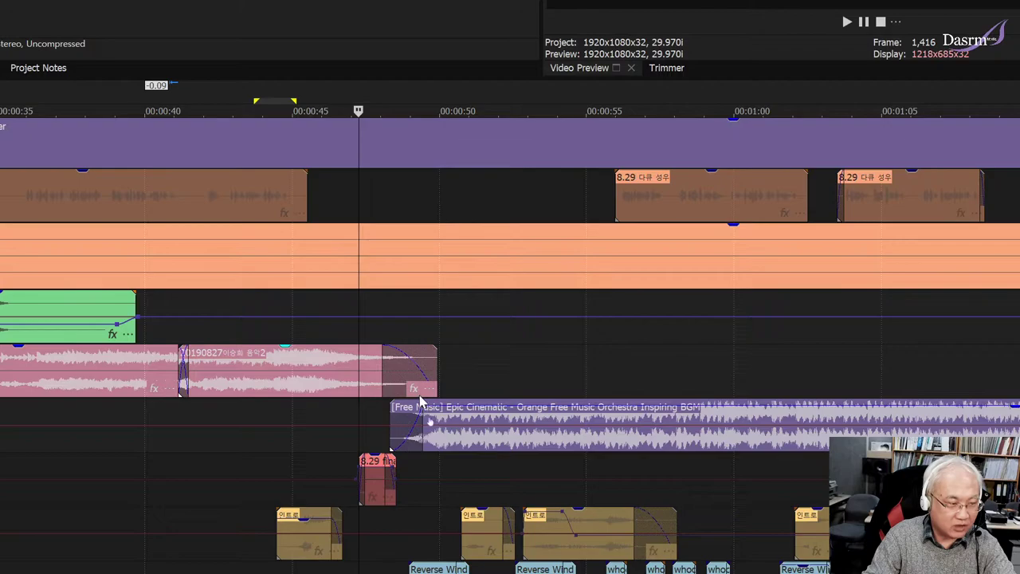
left_click(388, 322)
key("space")
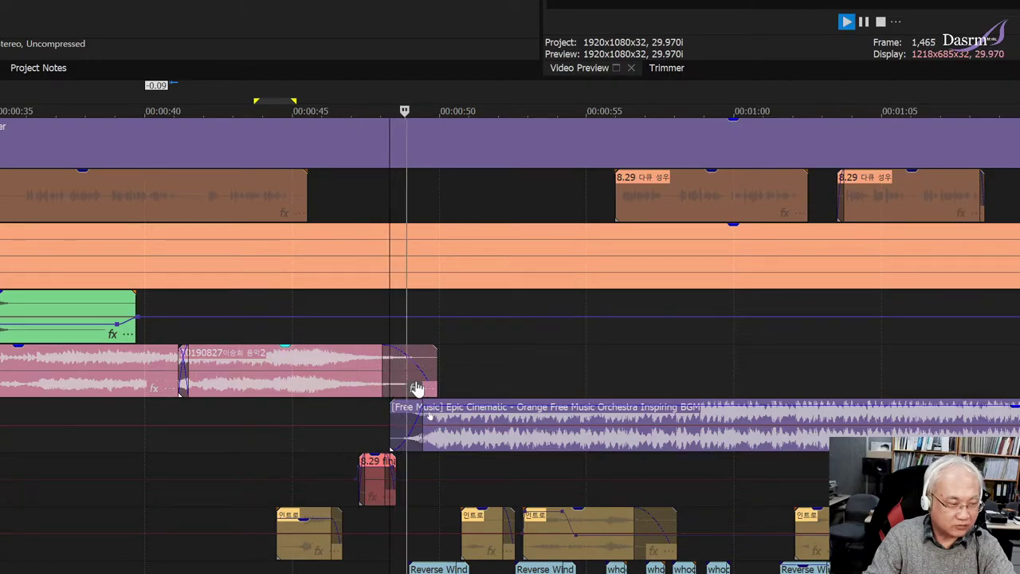
Step: Apply a different fade-out curve from Fade Type to the pink music clip ending near 0:49
key("space")
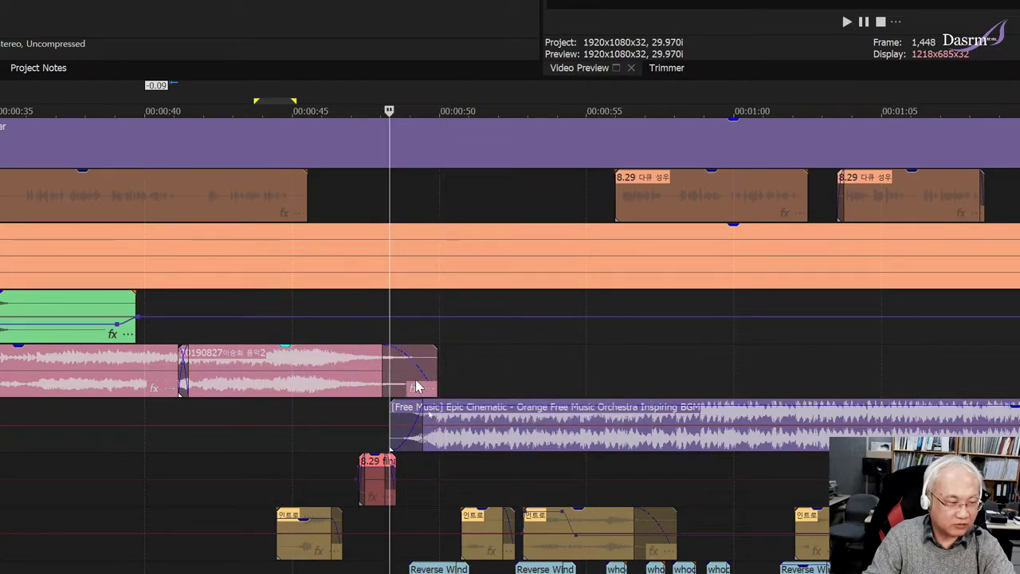
right_click(414, 420)
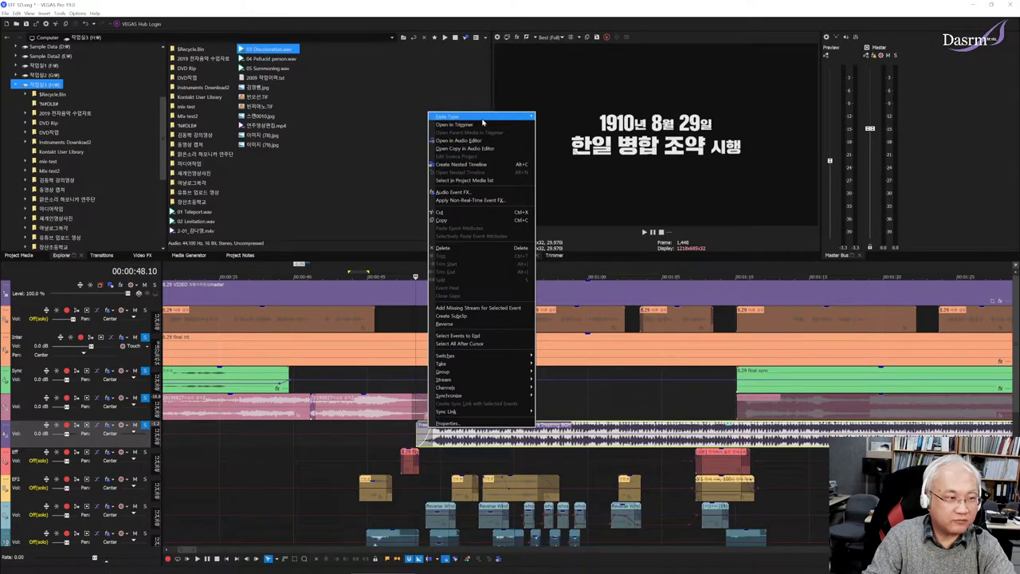
mouse_move(483, 120)
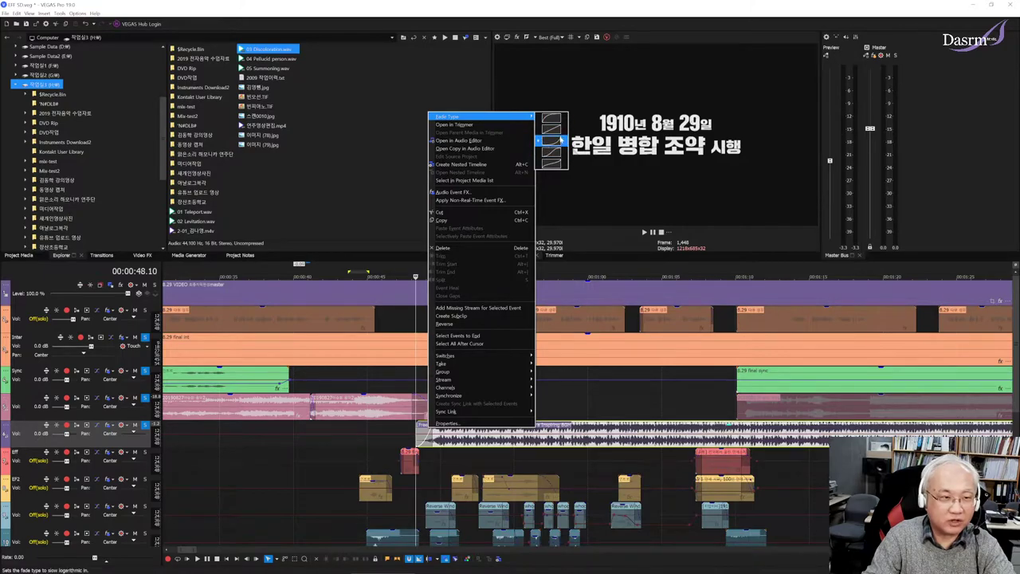
left_click(544, 408)
left_click(416, 406)
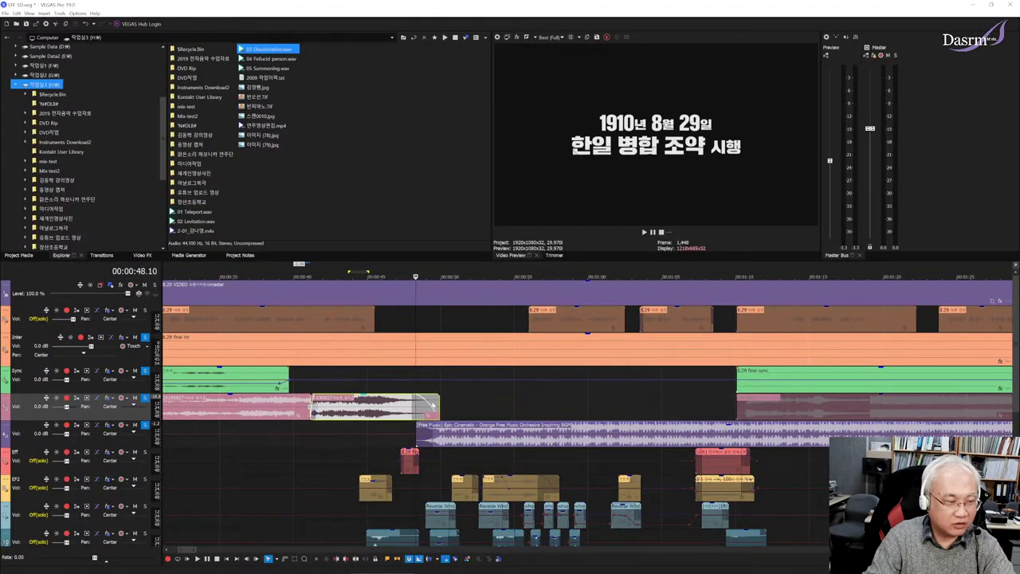
right_click(433, 407)
mouse_move(512, 94)
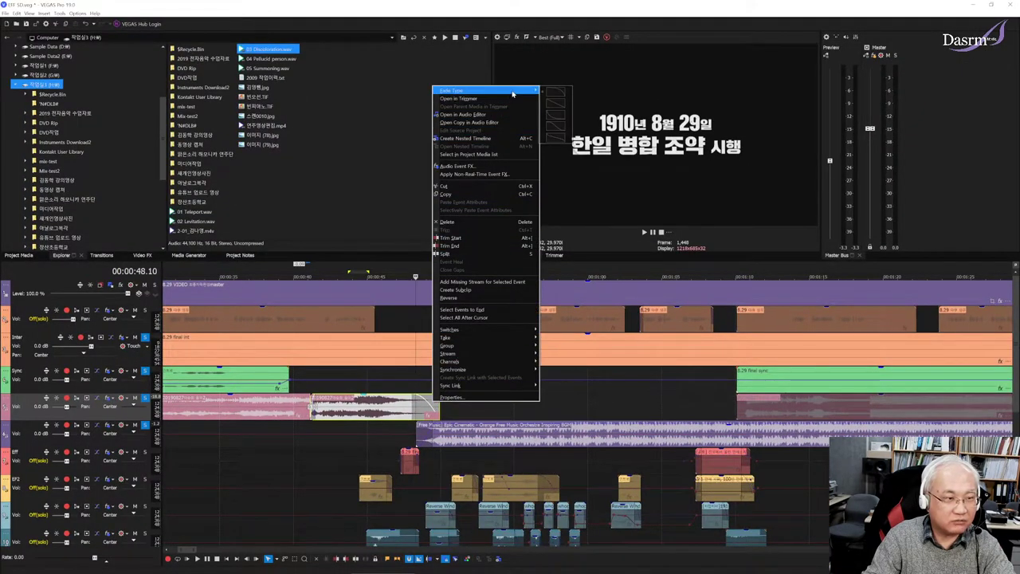
left_click(557, 117)
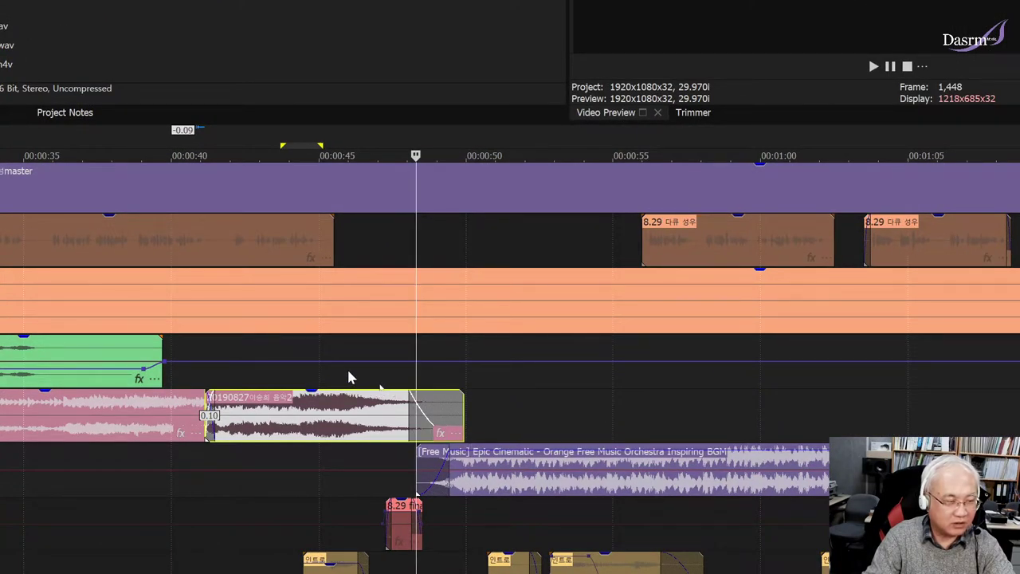
left_click(341, 377)
left_click(310, 372)
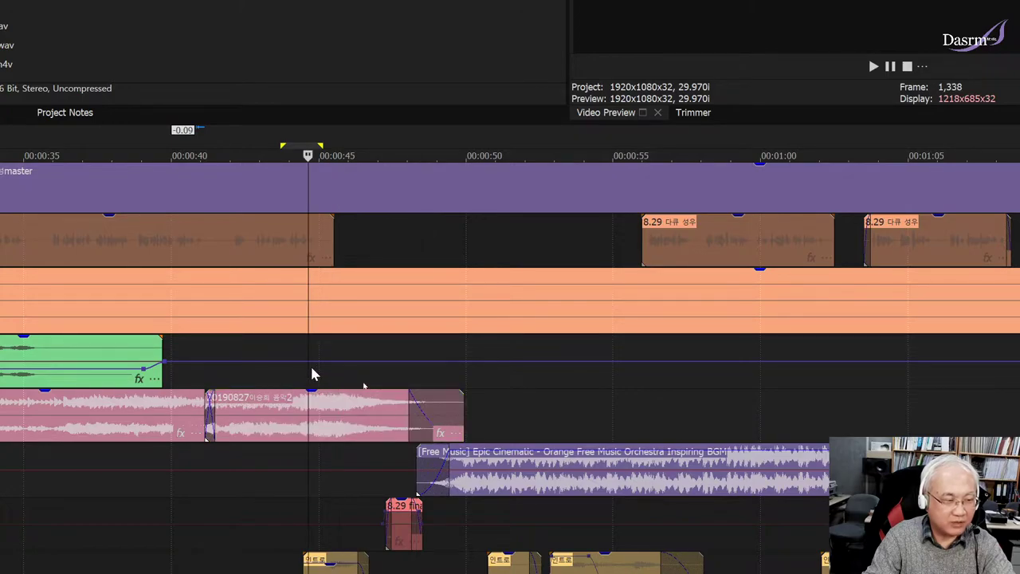
left_click(273, 380)
key("space")
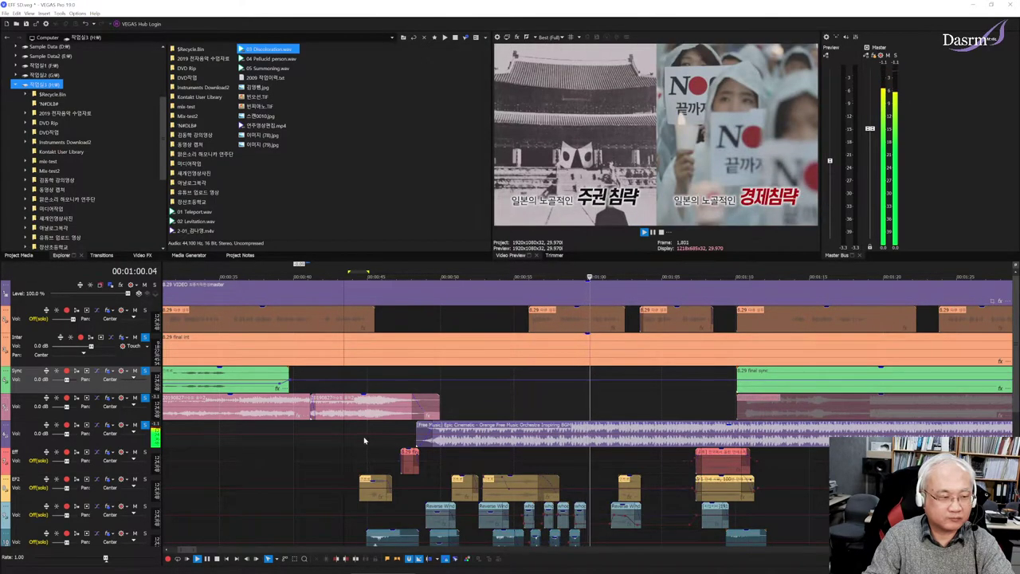
Step: Solo the top 5.5 dB narration track as well, with the playhead near 0:26
scroll(431, 430, "down", 1)
scroll(362, 441, "down", 1)
scroll(362, 441, "down", 1)
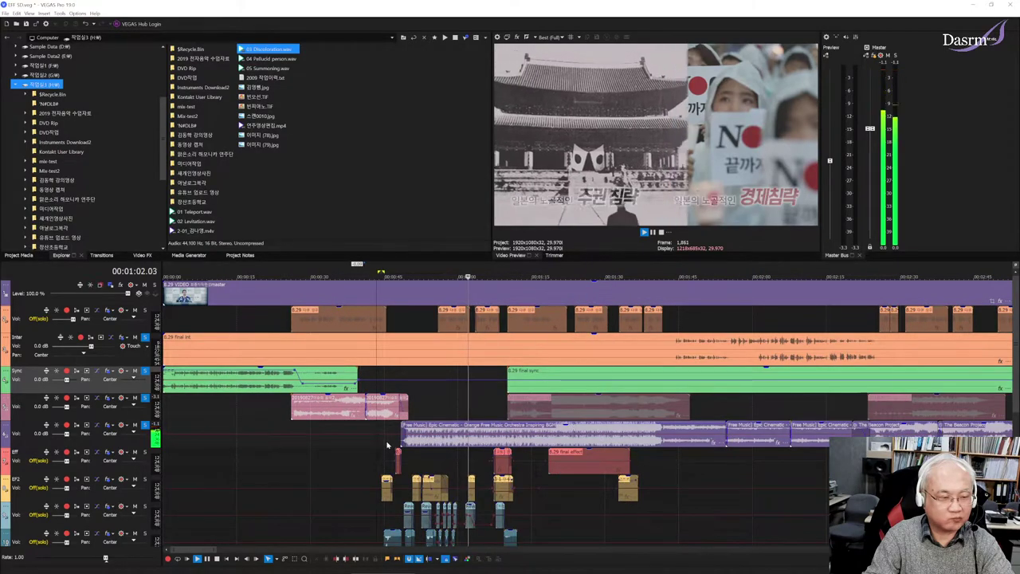
key("space")
left_click(290, 431)
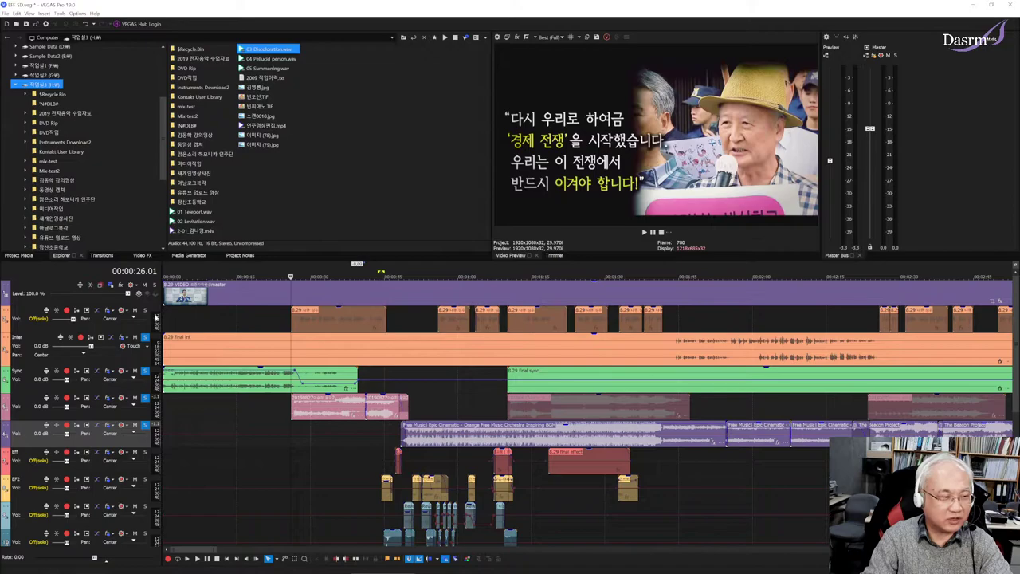
left_click(145, 311)
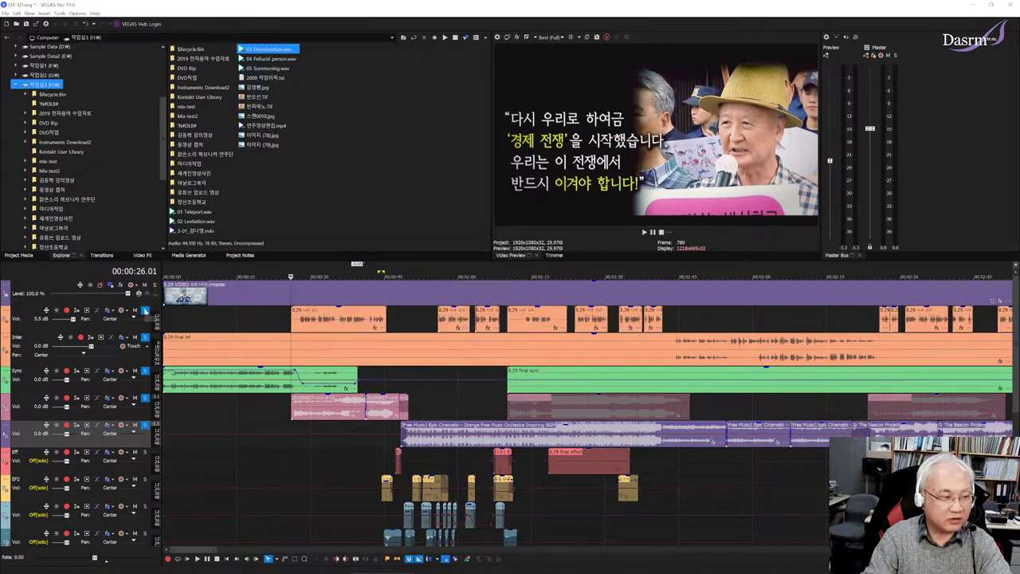
left_click(295, 431)
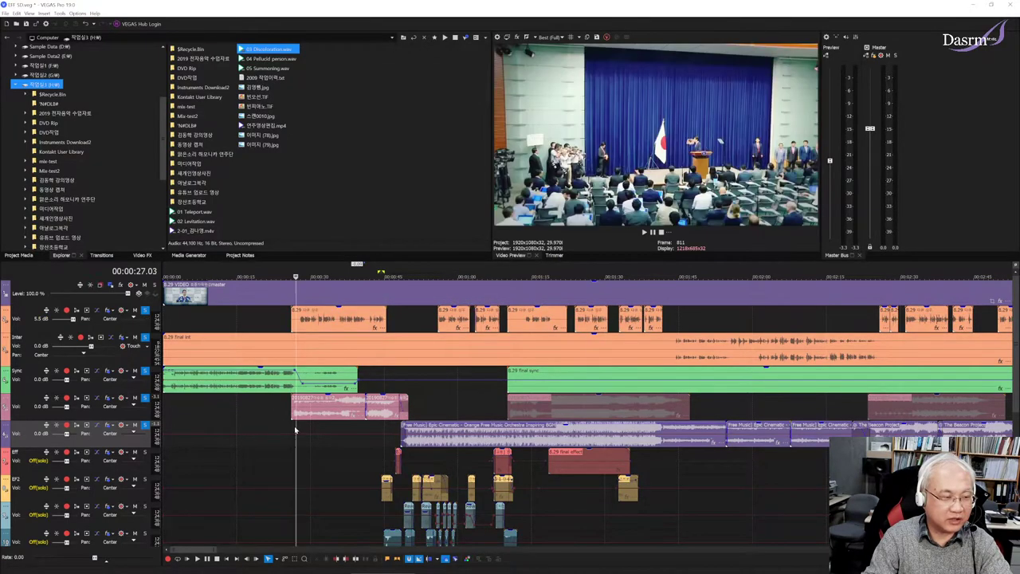
key("space")
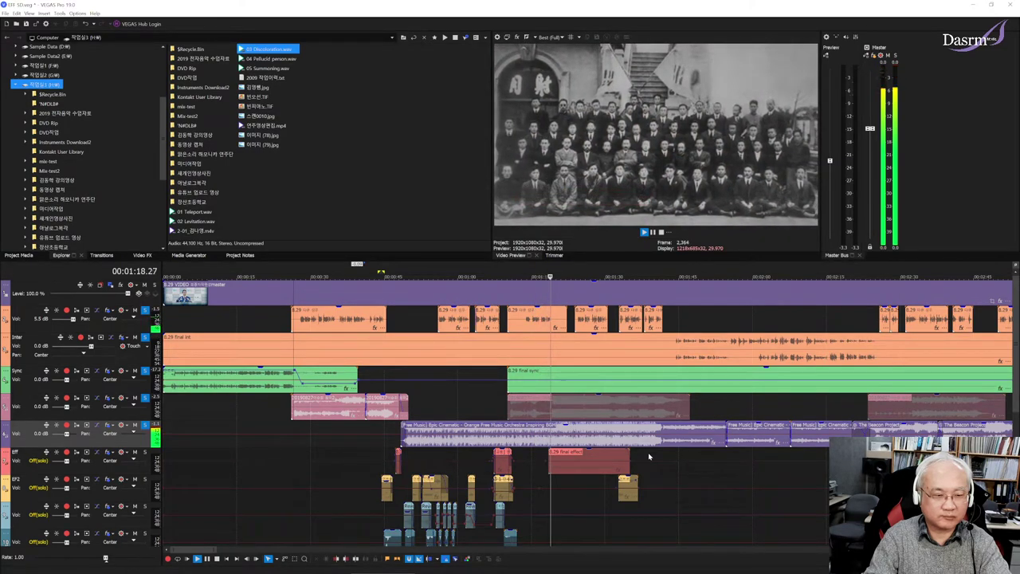
left_click(655, 458)
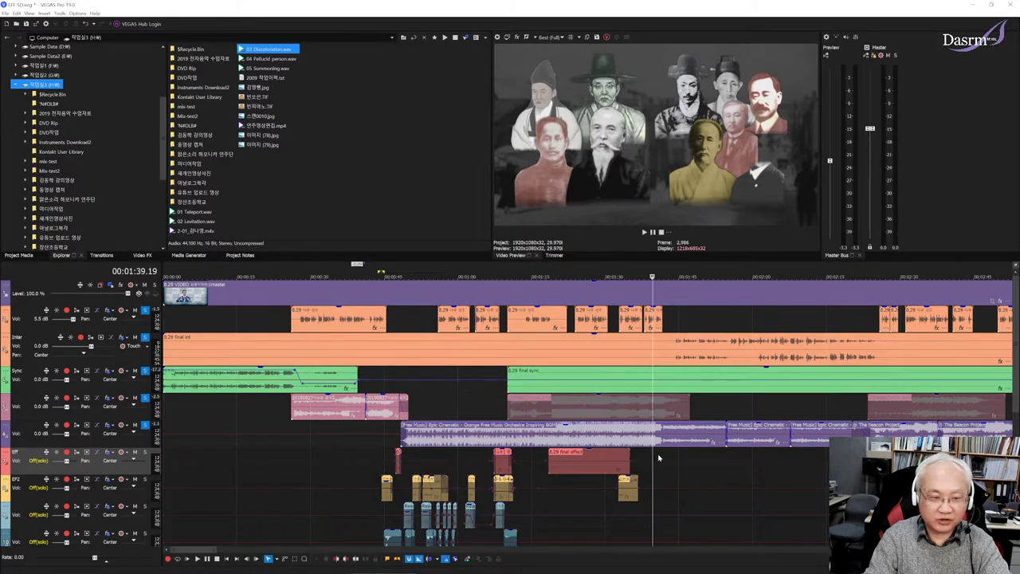
left_click(658, 455)
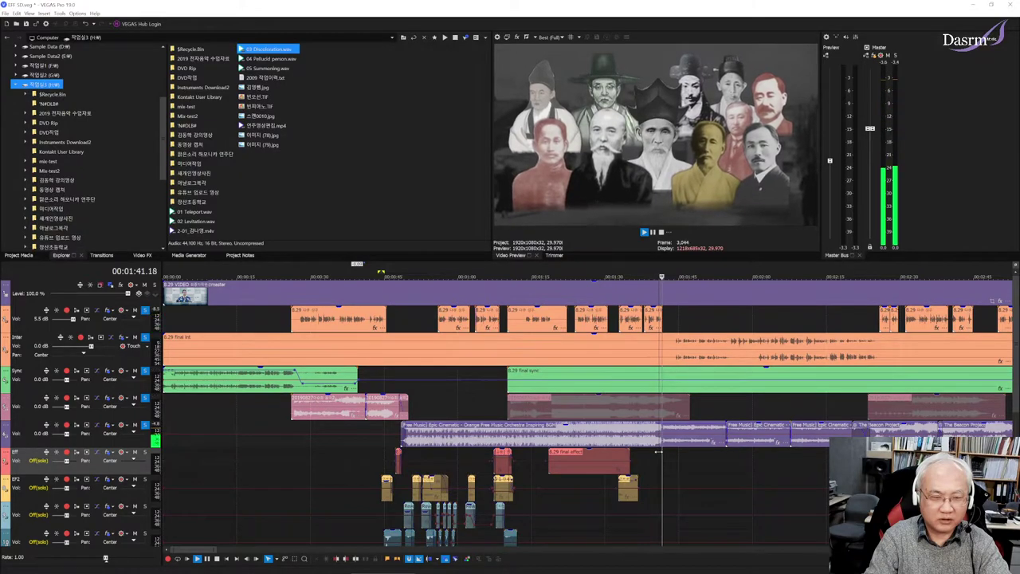
key("space")
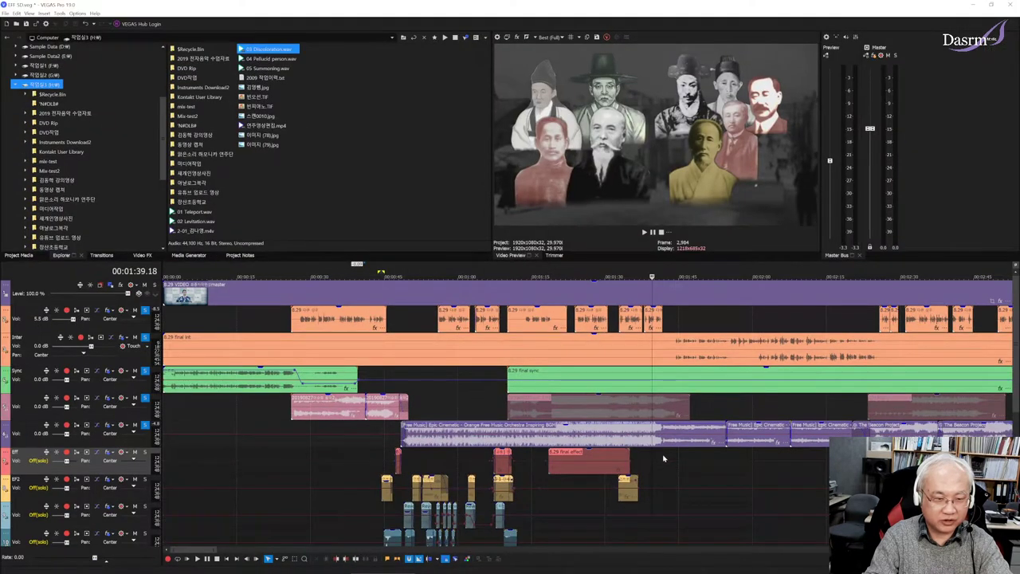
key("space")
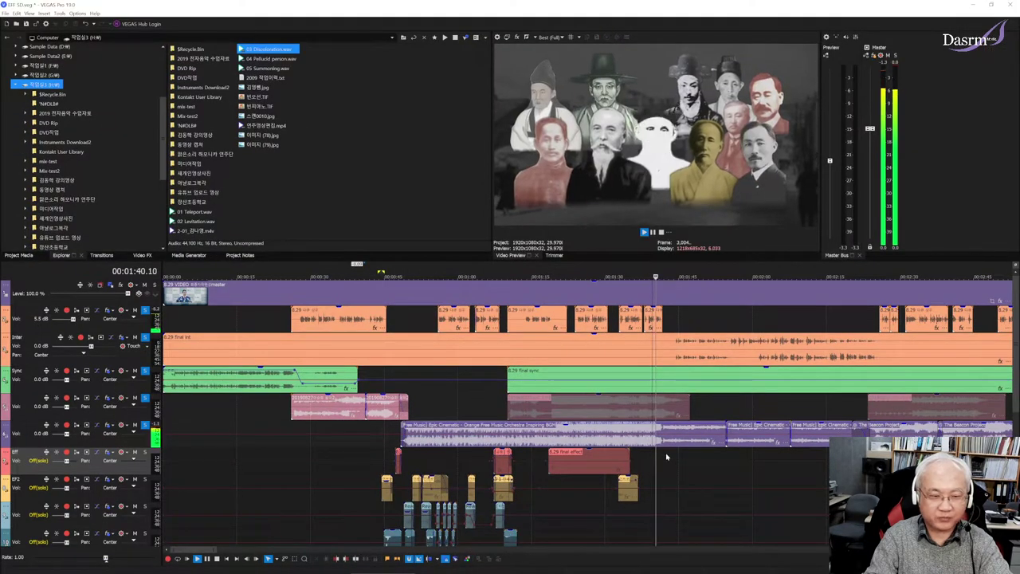
key("space")
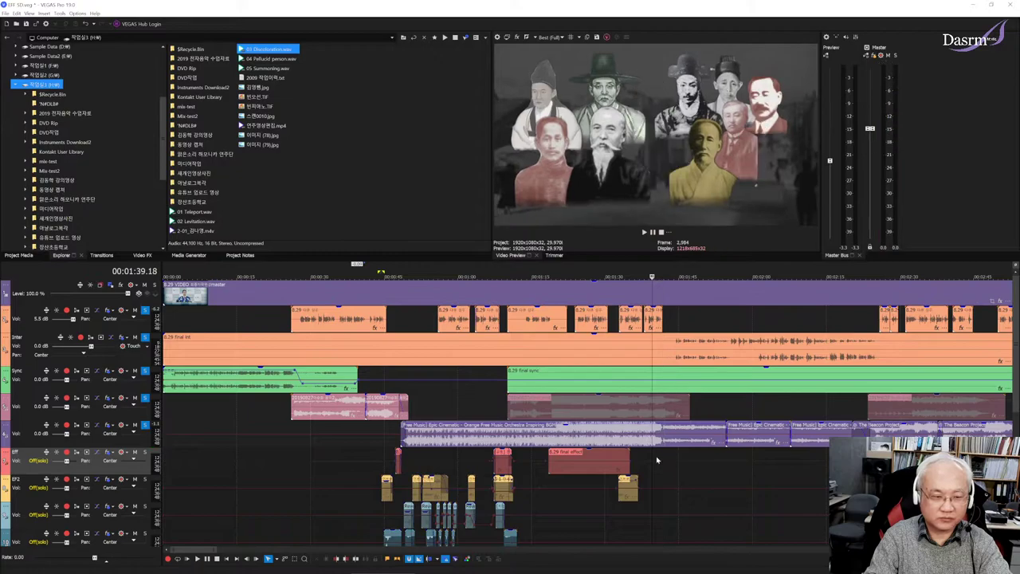
key("space")
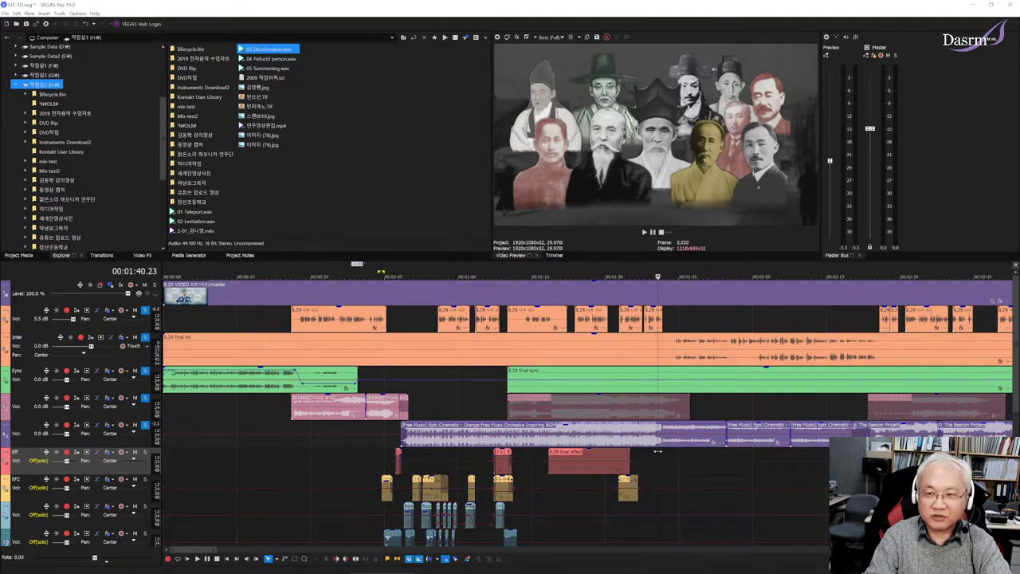
scroll(659, 452, "up", 3)
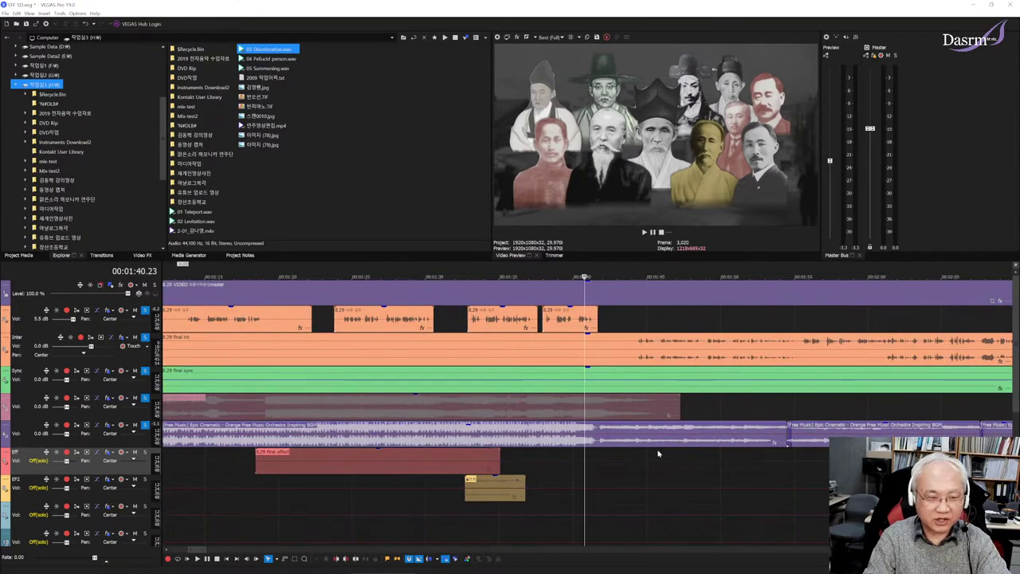
left_click(568, 458)
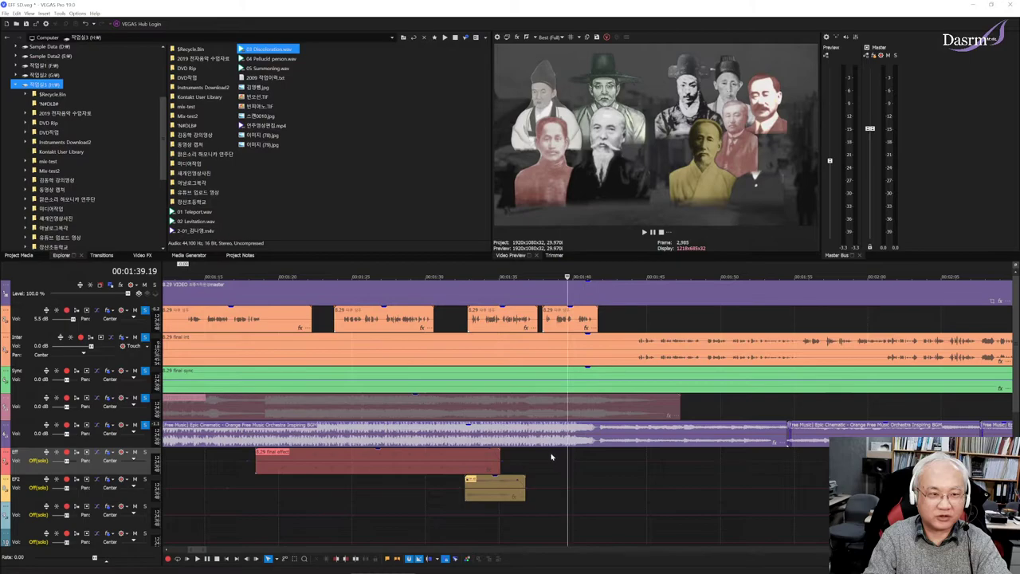
left_click(529, 456)
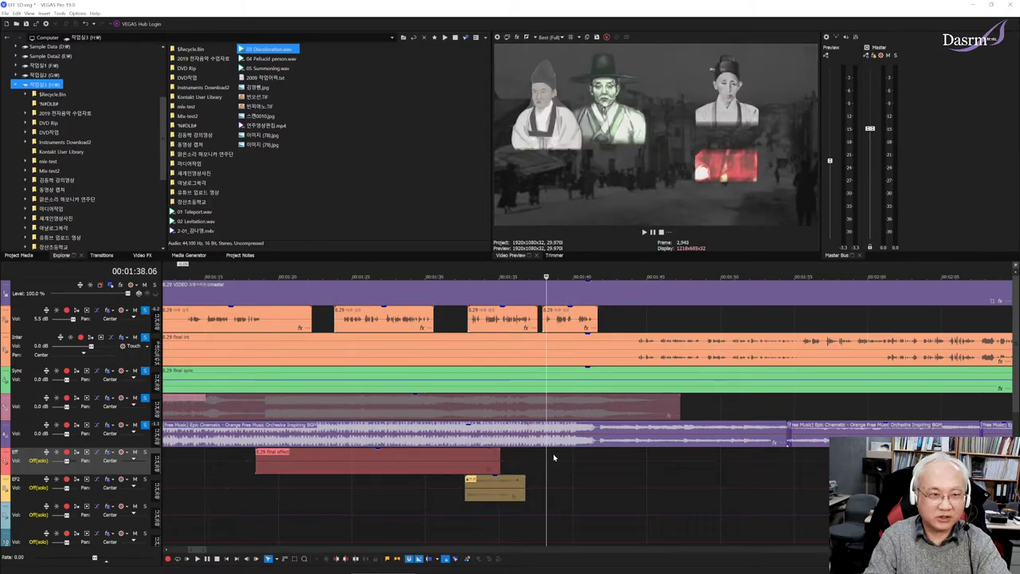
left_click(546, 457)
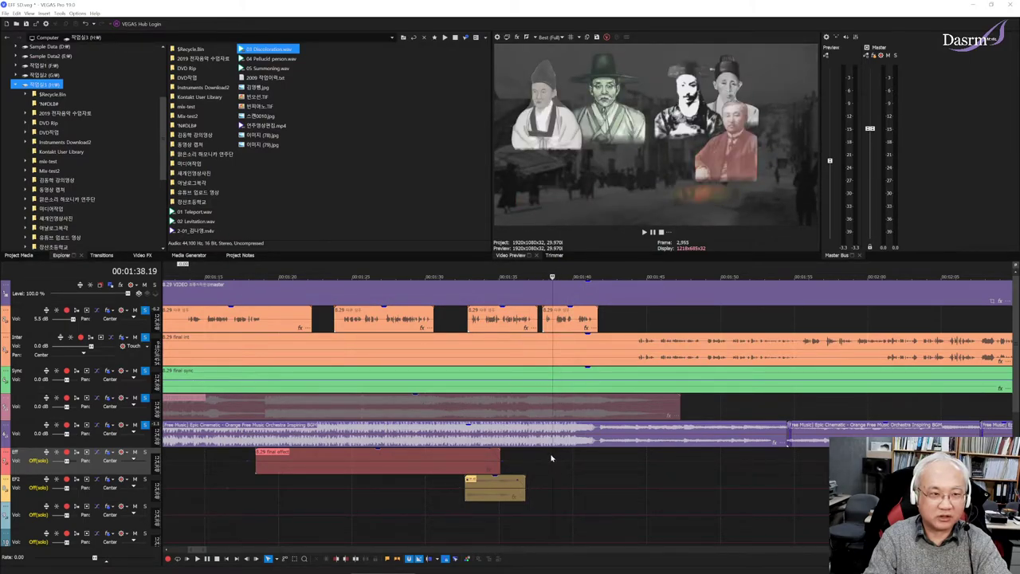
left_click(551, 458)
key("space")
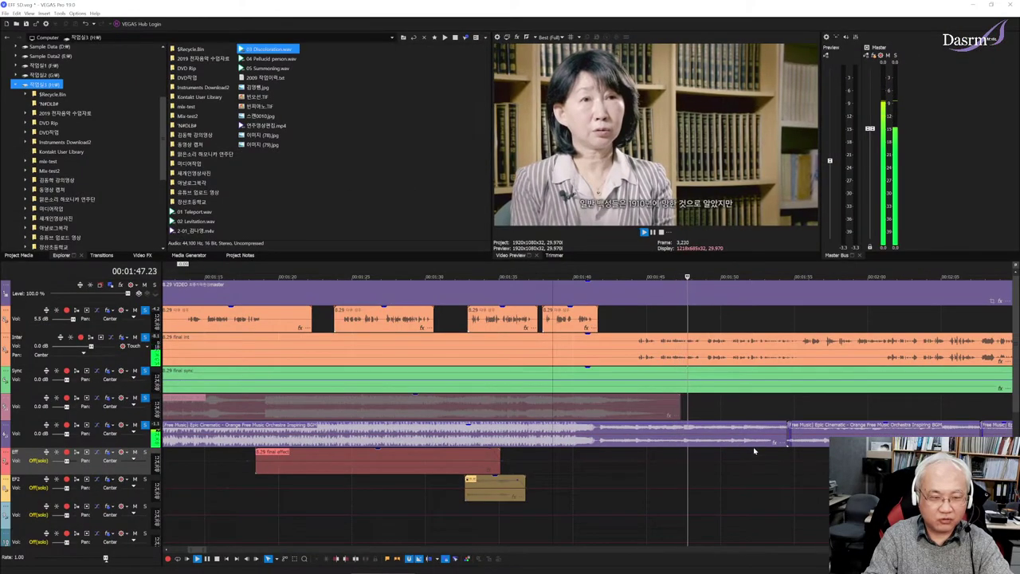
scroll(701, 455, "right", 5)
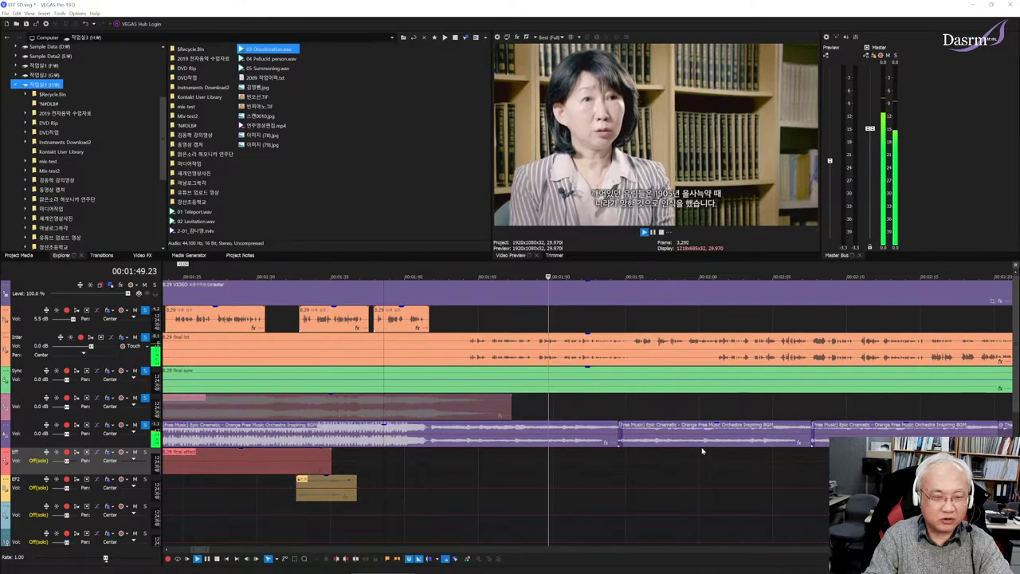
scroll(673, 460, "down", 3)
scroll(645, 461, "up", 2)
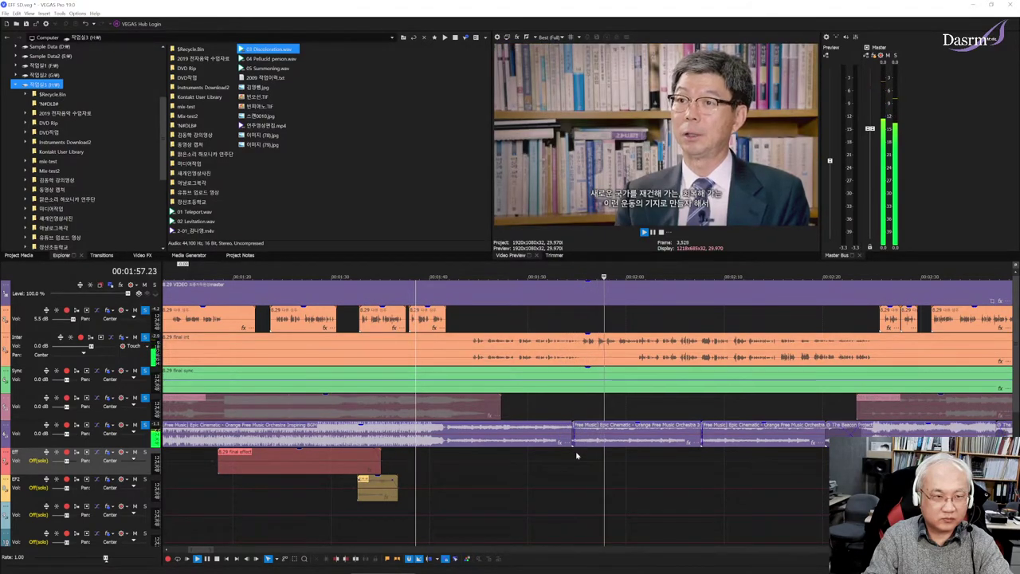
left_click(578, 455)
key("space")
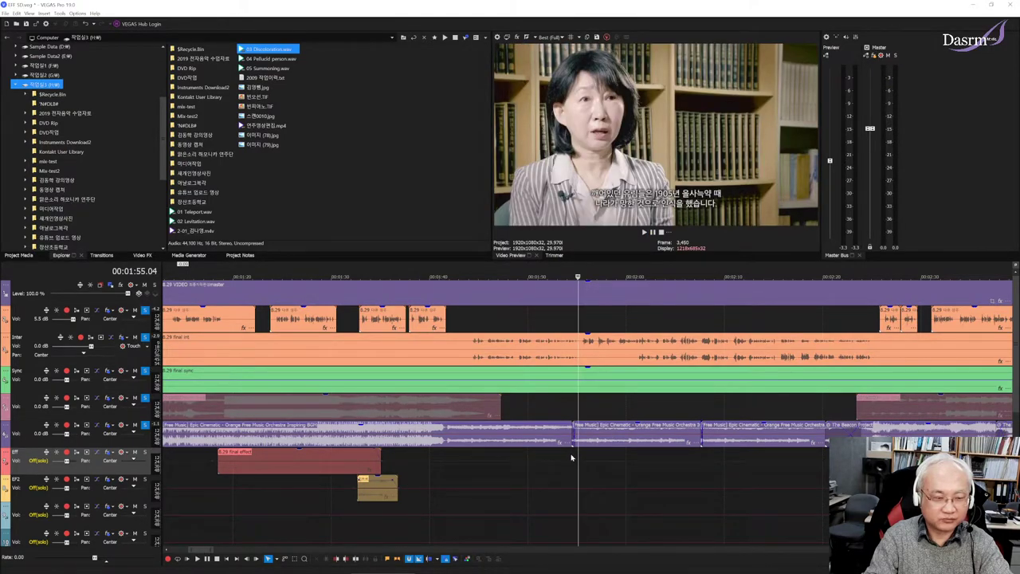
left_click_drag(571, 456, 576, 452)
left_click(574, 456)
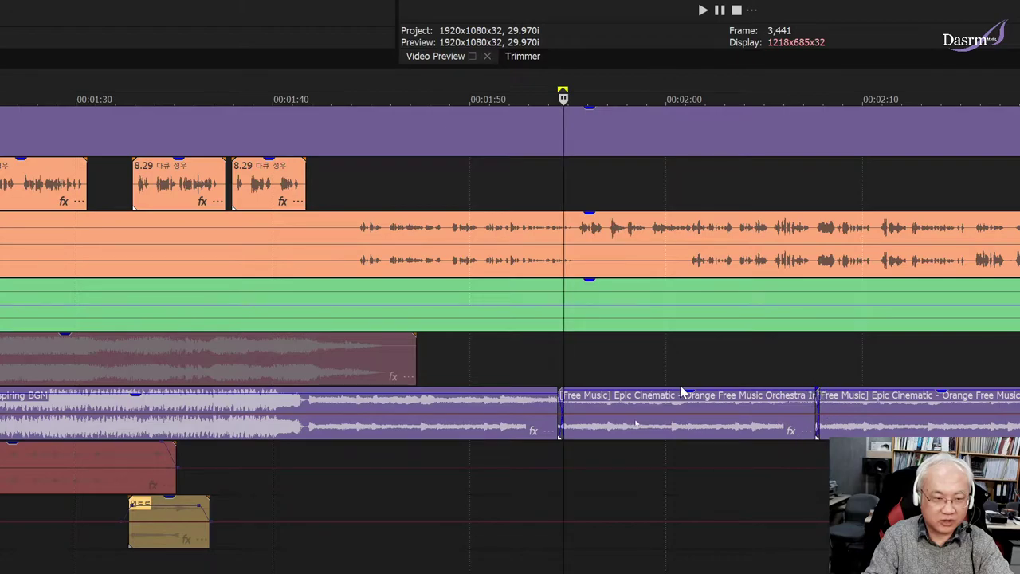
Step: Lower both Epic Cinematic clips near 01:55 to -1.0 dB and audition them through 02:08
left_click_drag(690, 395, 692, 398)
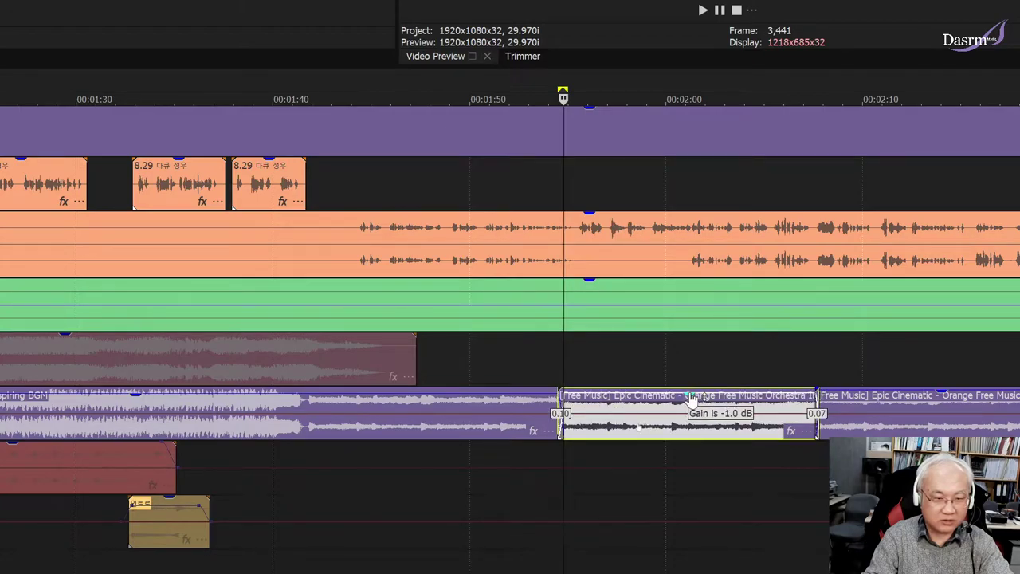
left_click_drag(831, 394, 831, 398)
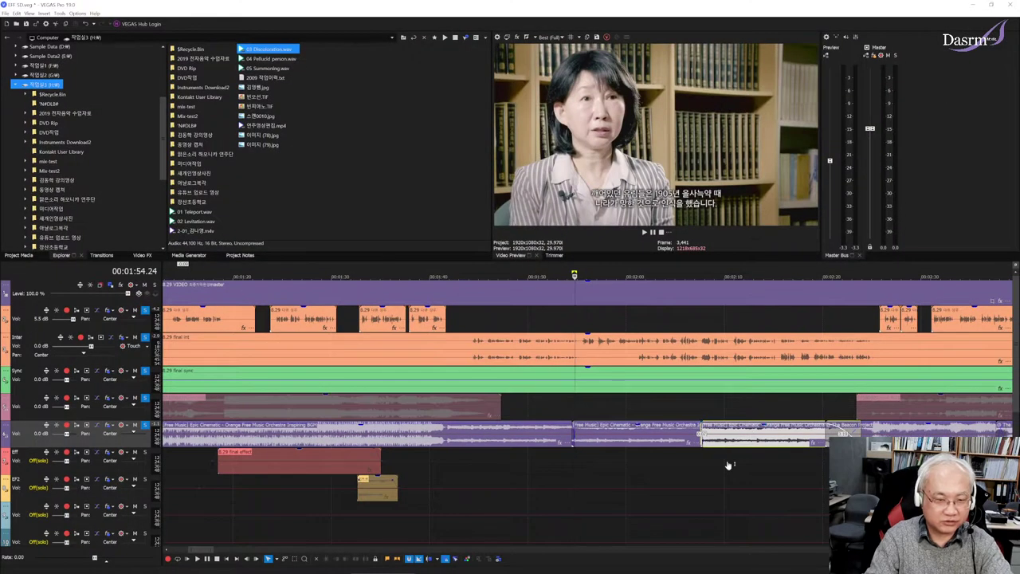
left_click(570, 456)
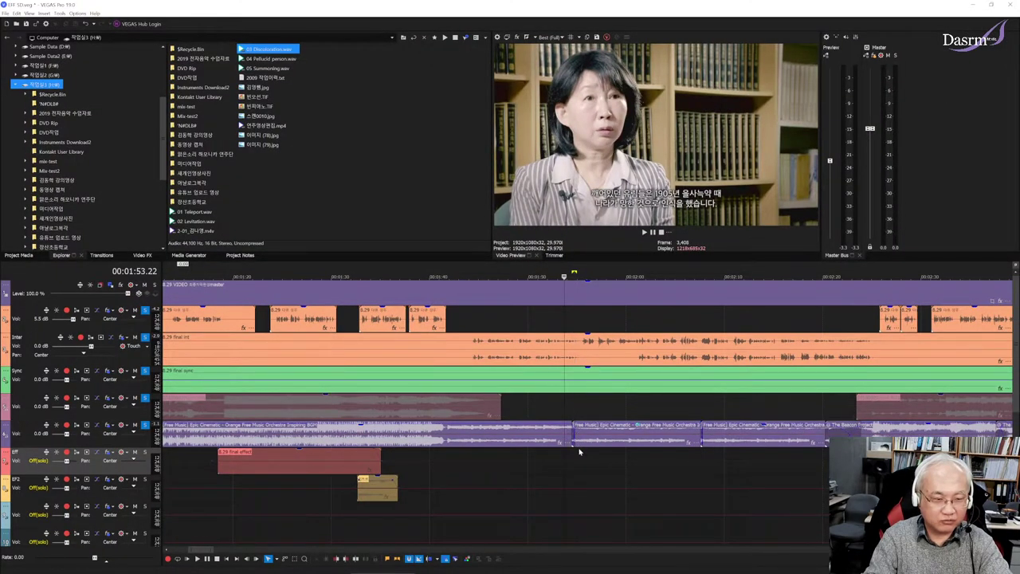
key("space")
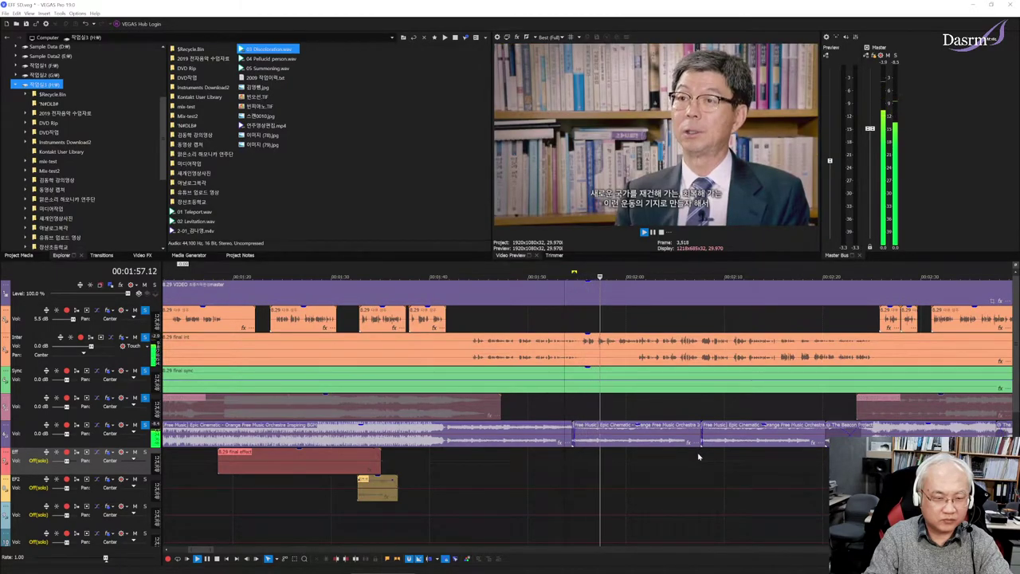
left_click(698, 456)
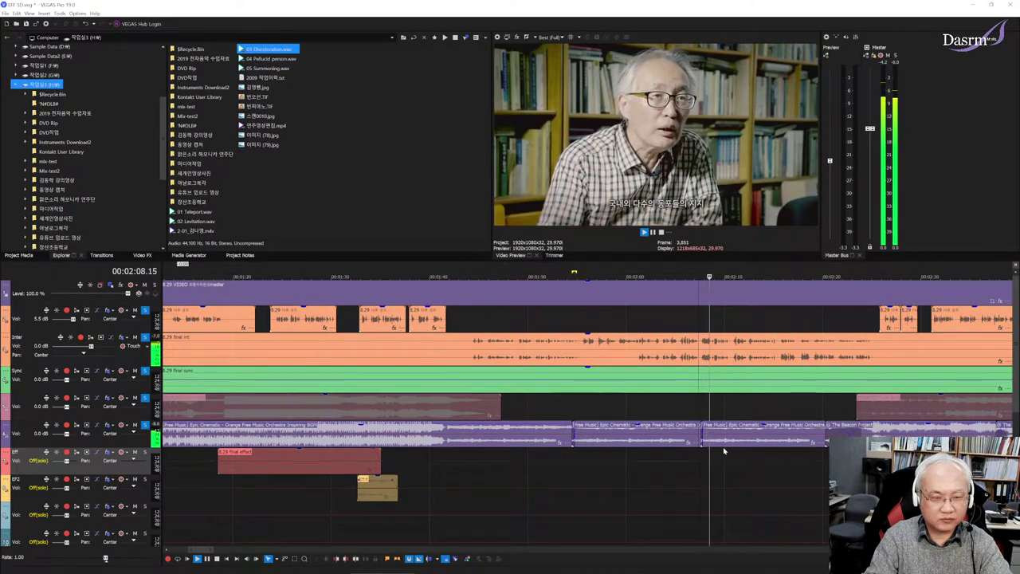
key("space")
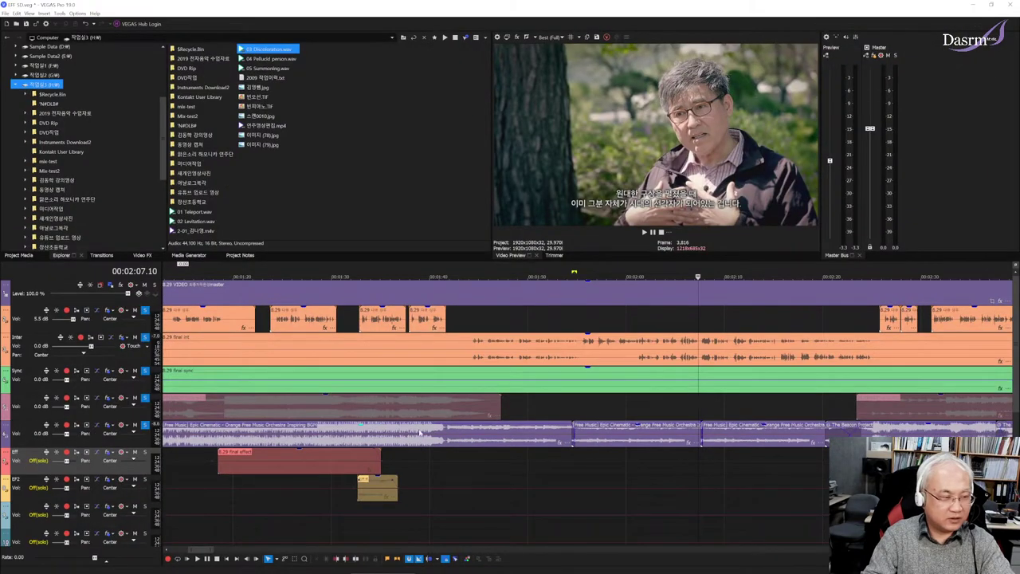
scroll(419, 432, "left", 3)
scroll(419, 433, "left", 5)
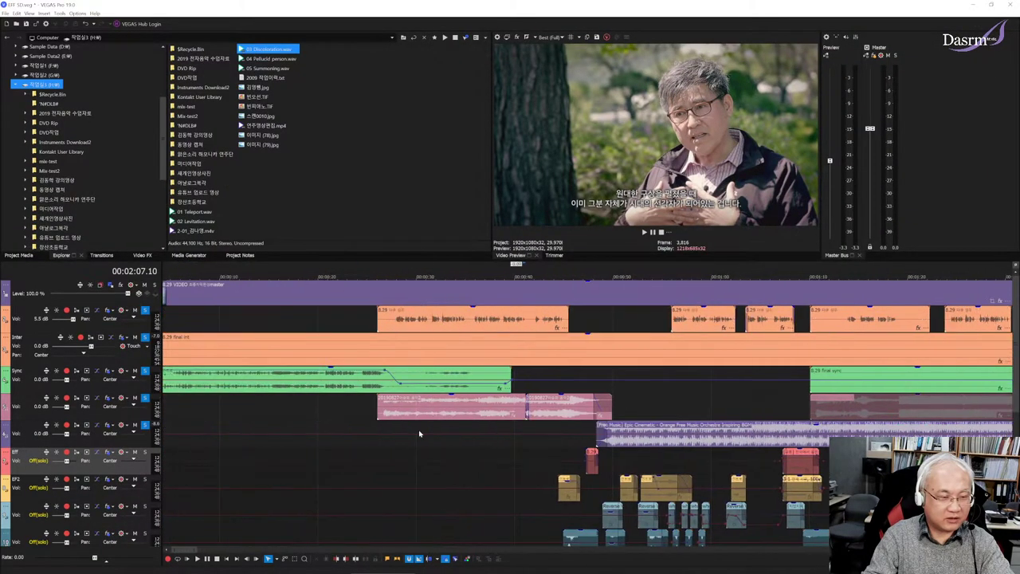
scroll(419, 432, "left", 1)
scroll(465, 440, "down", 4)
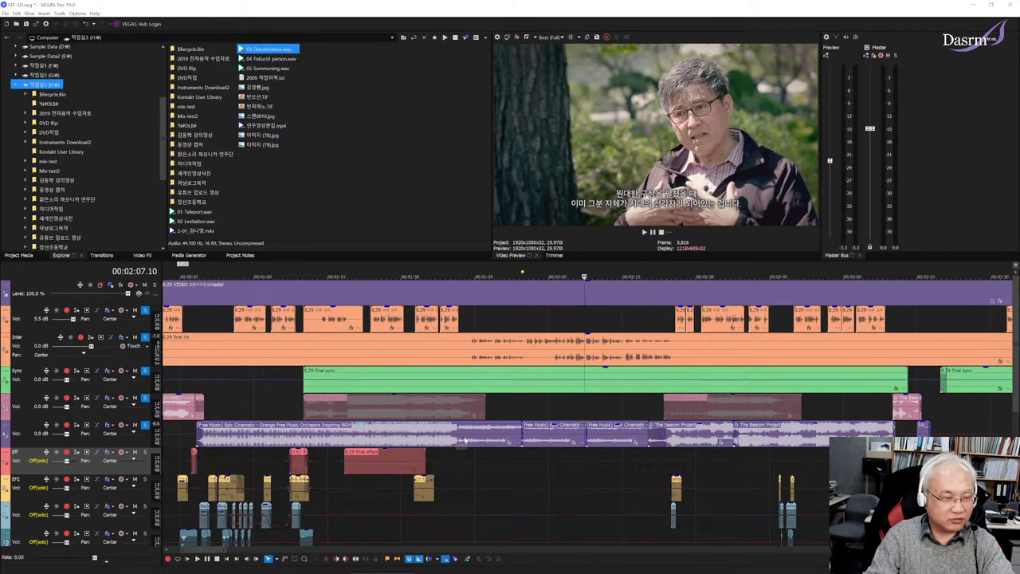
scroll(464, 440, "down", 2)
scroll(464, 440, "down", 2)
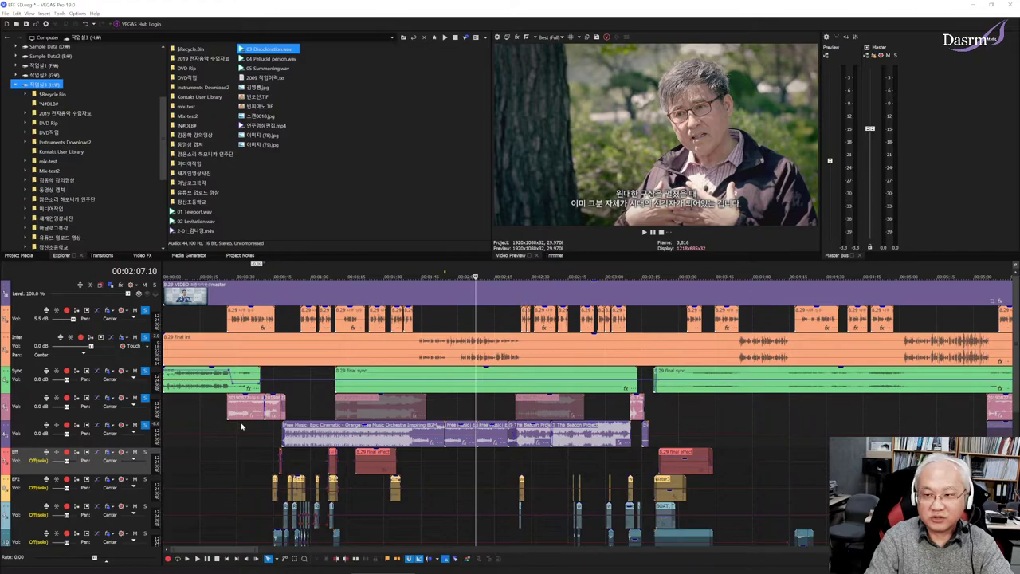
left_click(229, 446)
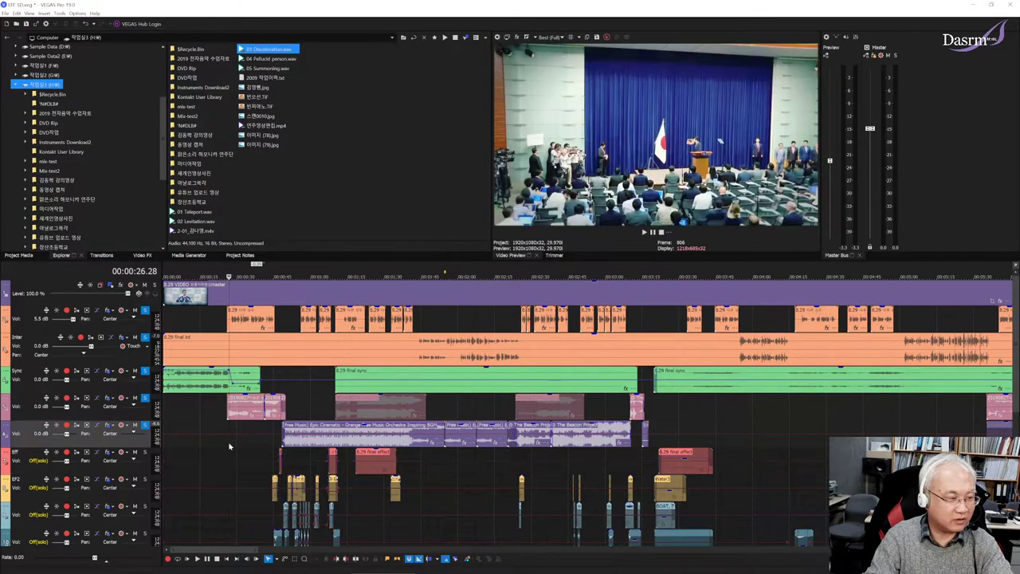
left_click(271, 448)
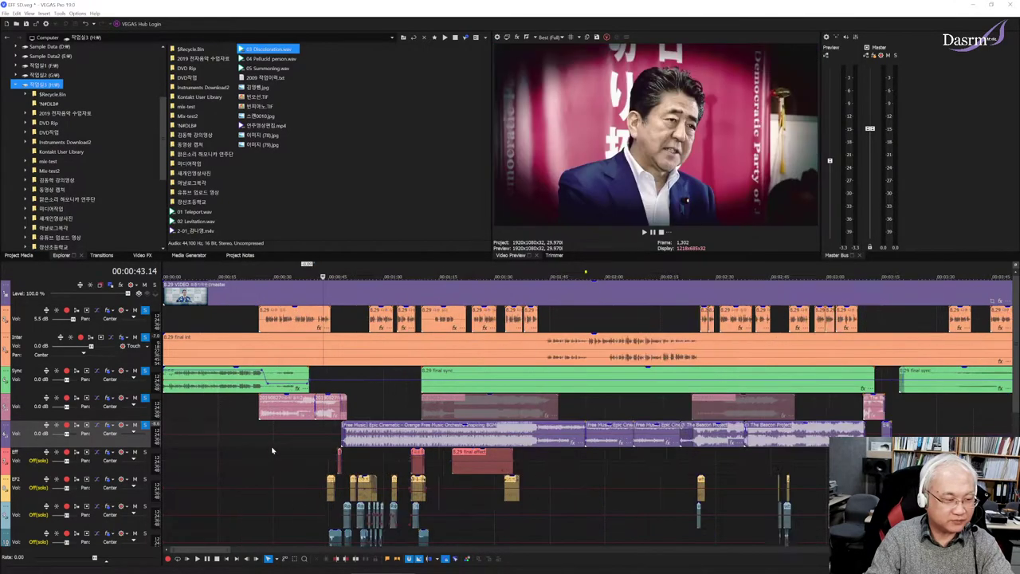
scroll(291, 446, "up", 2)
scroll(311, 445, "up", 2)
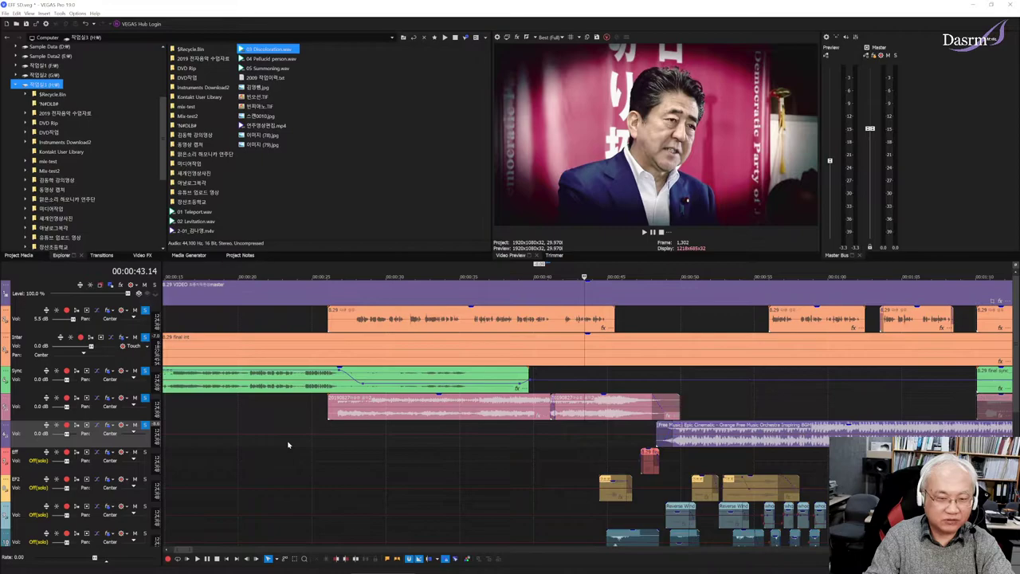
scroll(288, 444, "right", 4)
scroll(288, 445, "right", 2)
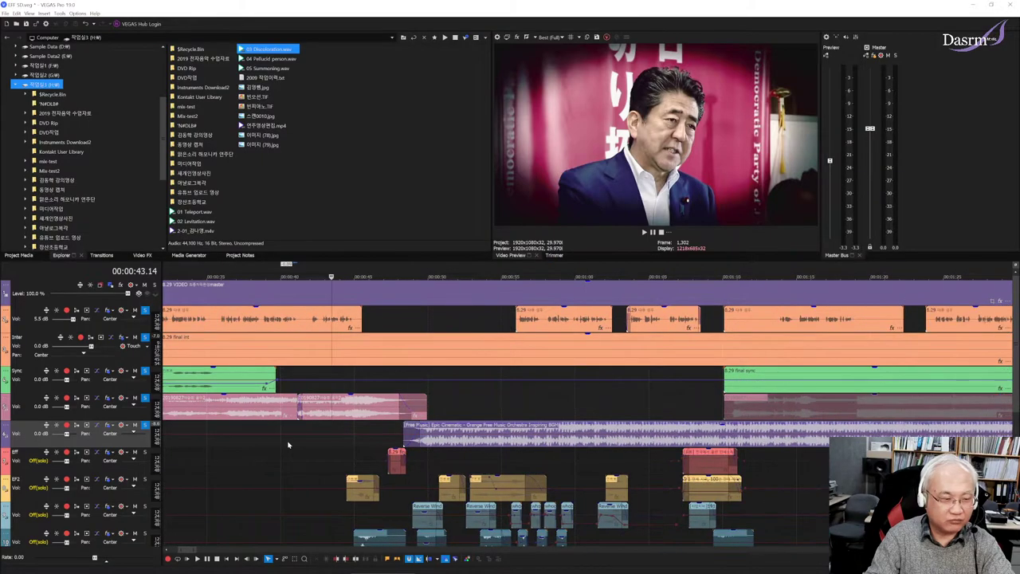
left_click(345, 461)
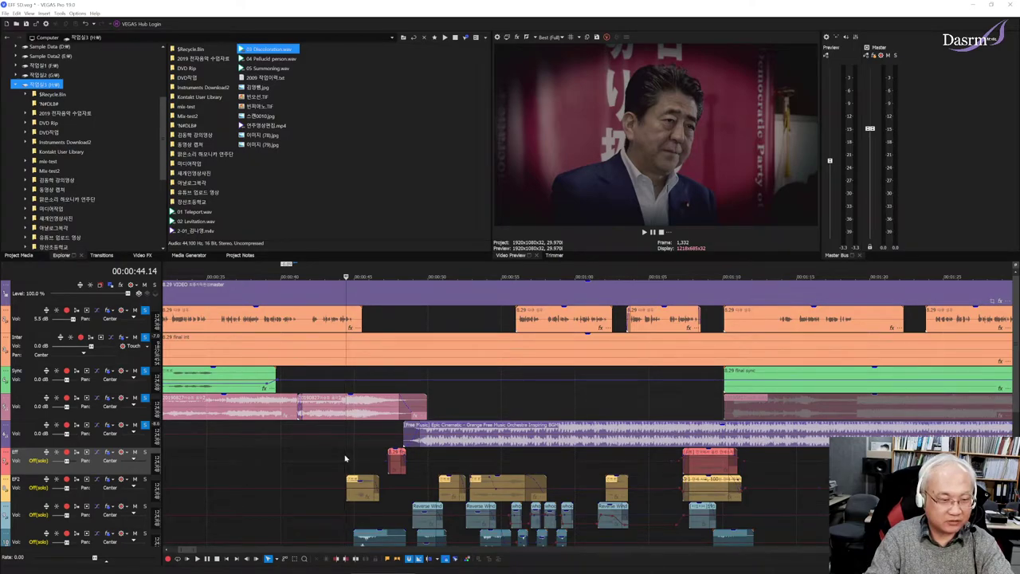
scroll(345, 458, "down", 1)
scroll(345, 458, "down", 1)
scroll(345, 458, "down", 1)
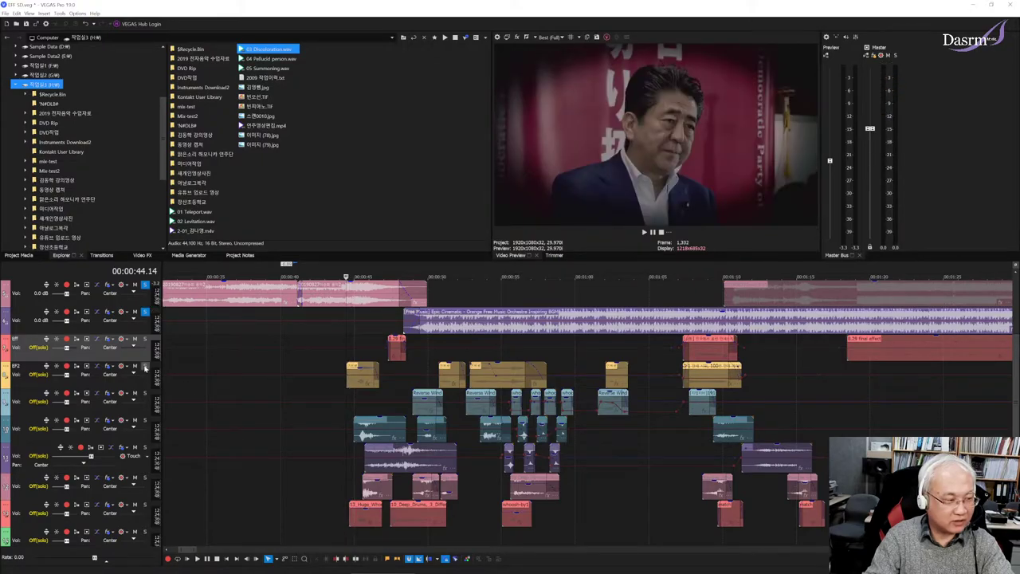
Step: Take the music and top tracks out of solo and briefly check what remains audible
left_click(145, 312)
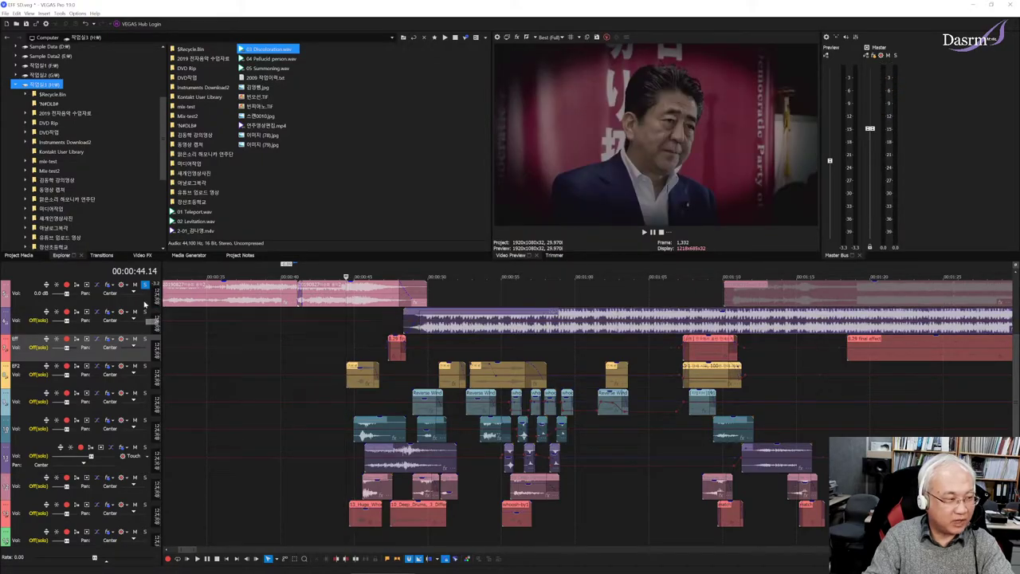
left_click(144, 285)
key("space")
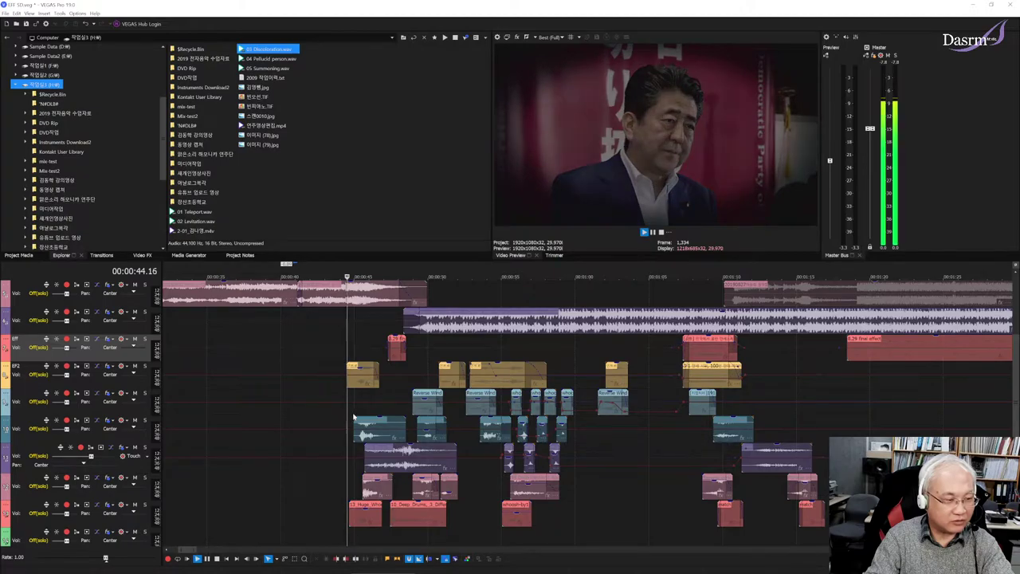
key("space")
Step: Solo the yellow EP2 effects track and audition it from about 45 seconds
left_click(145, 366)
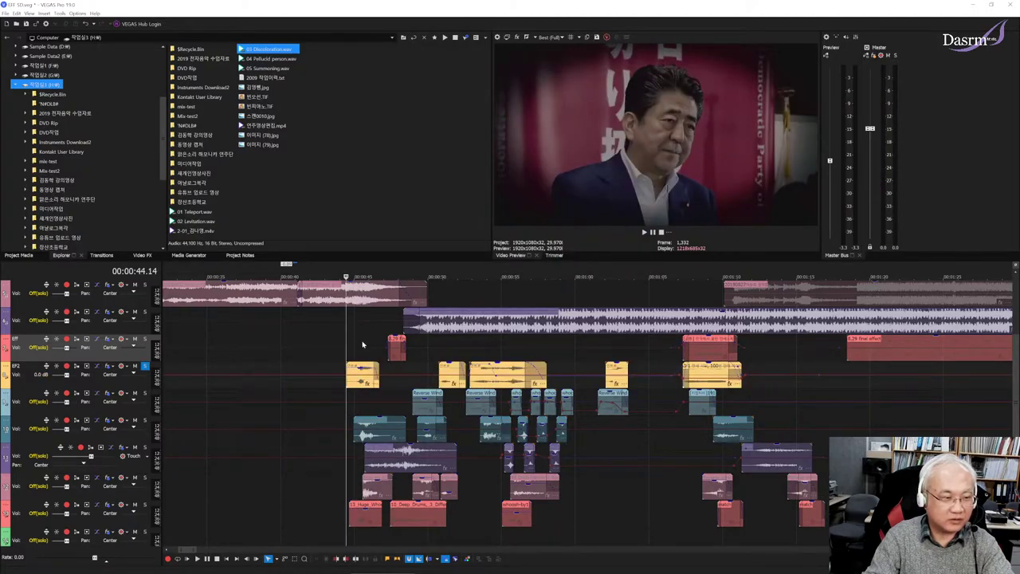
key("space")
scroll(432, 328, "up", 3)
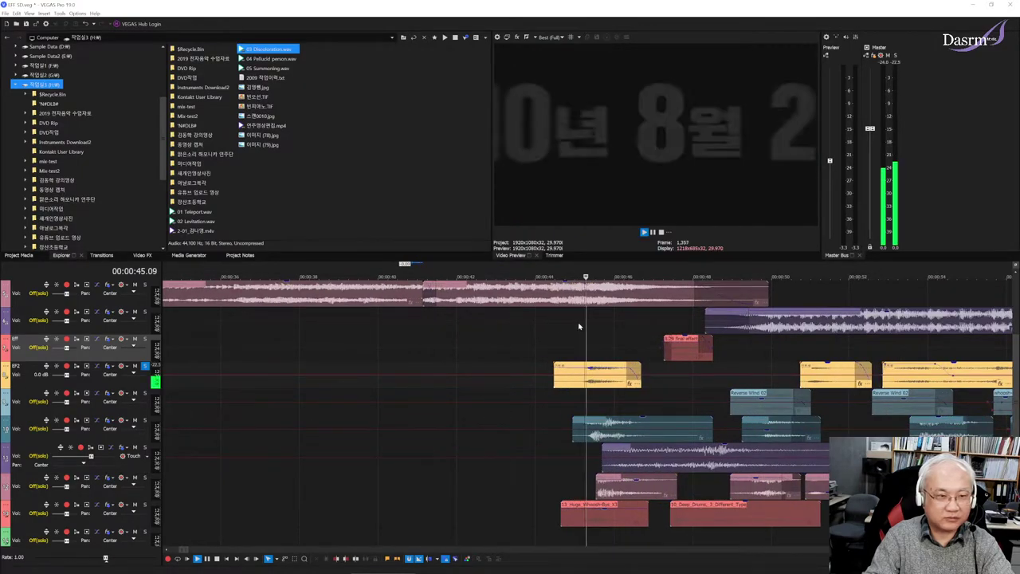
key("space")
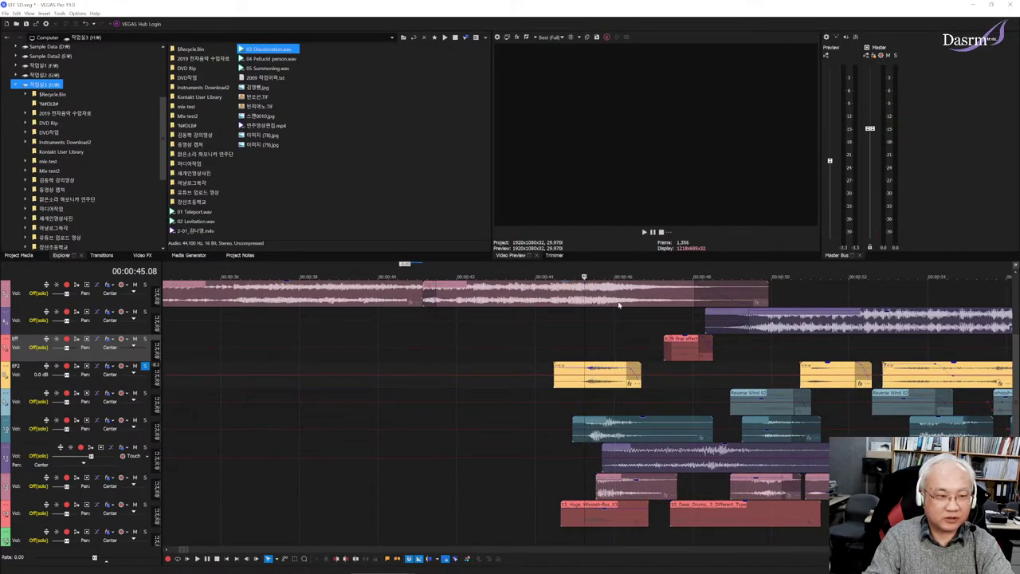
key("space")
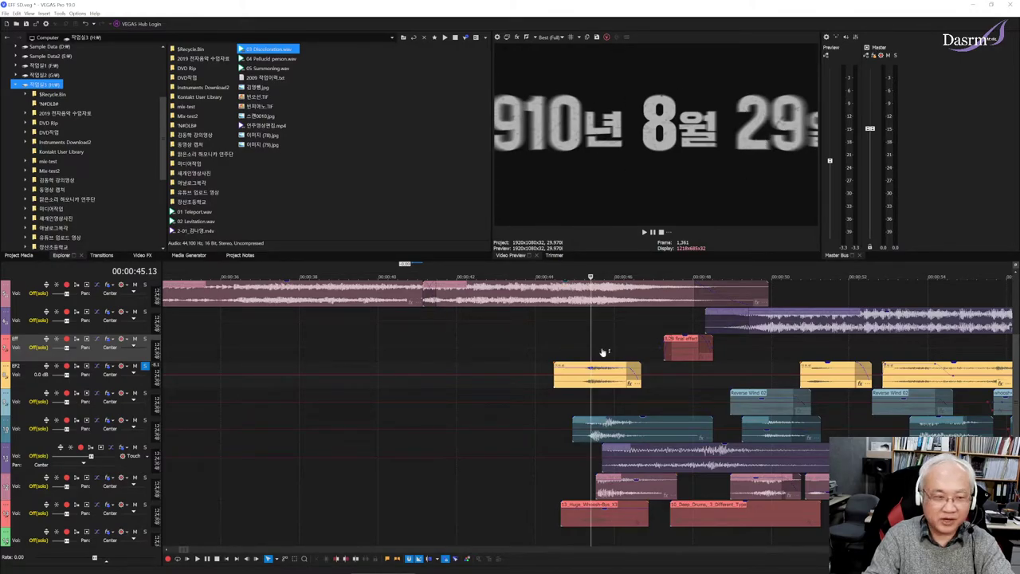
left_click(580, 341)
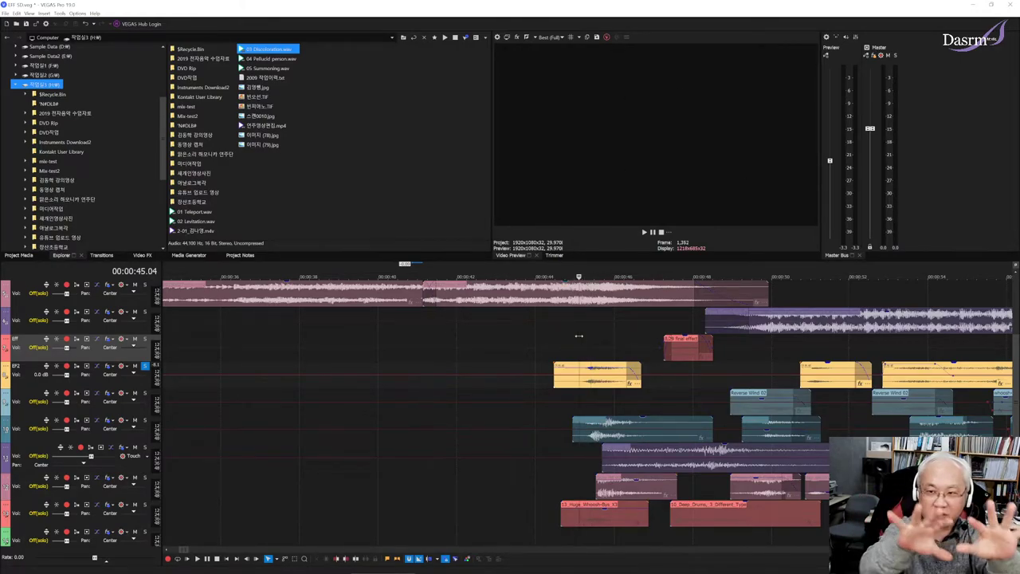
key("Left")
key("Left")
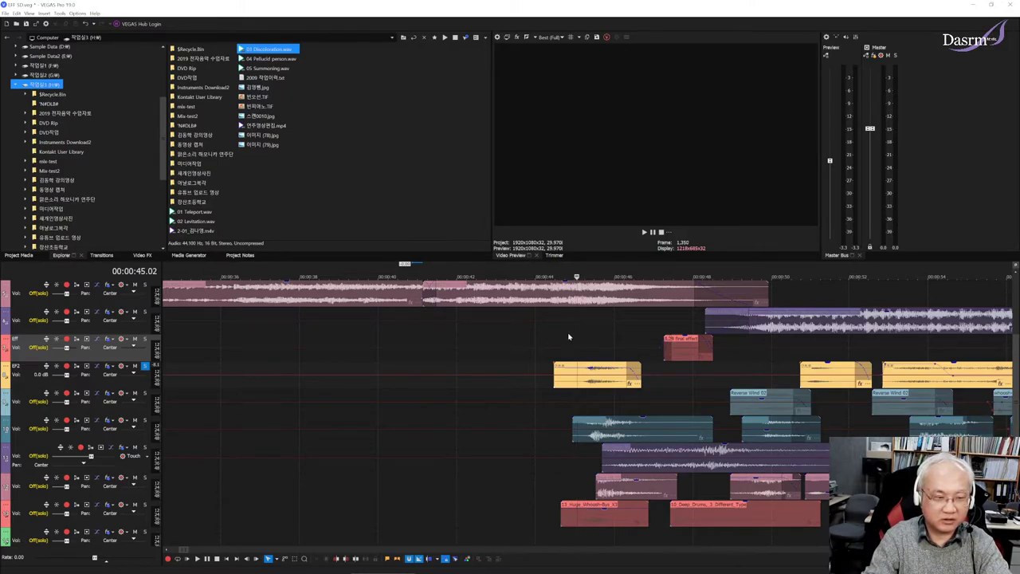
key("space")
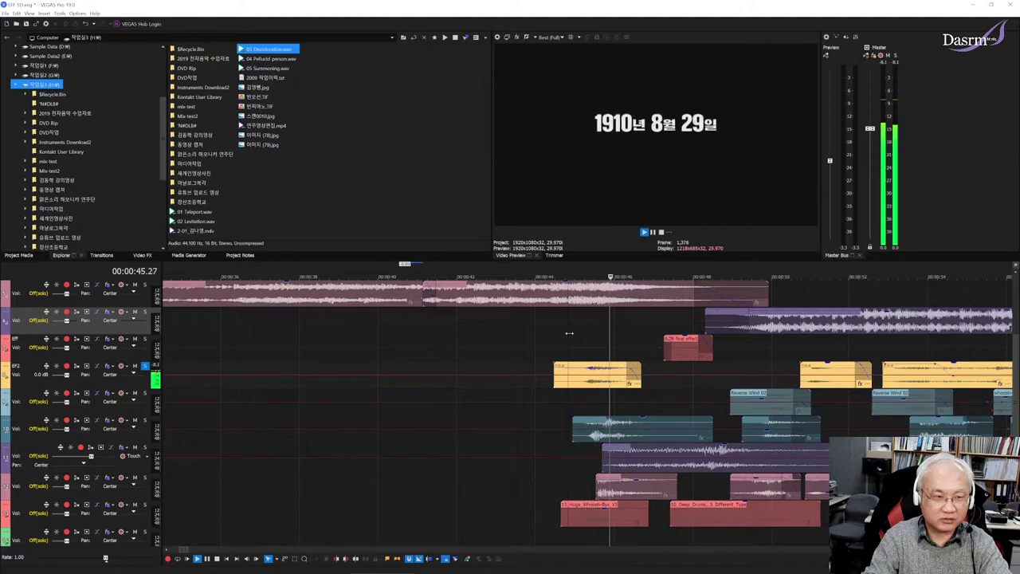
key("space")
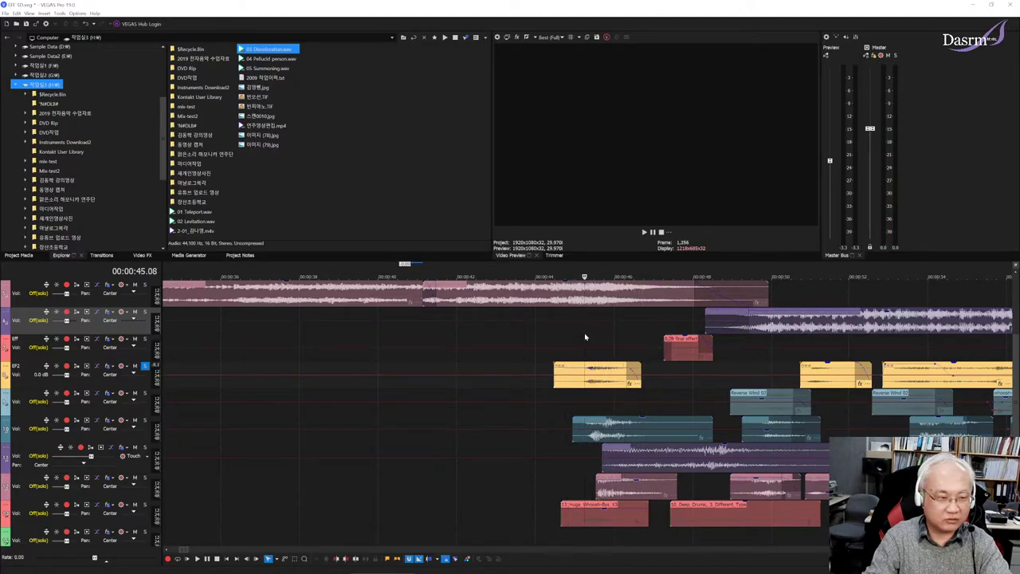
Step: Add the teal and pink effect tracks to the solo mix and audition from 45.08
left_click(145, 420)
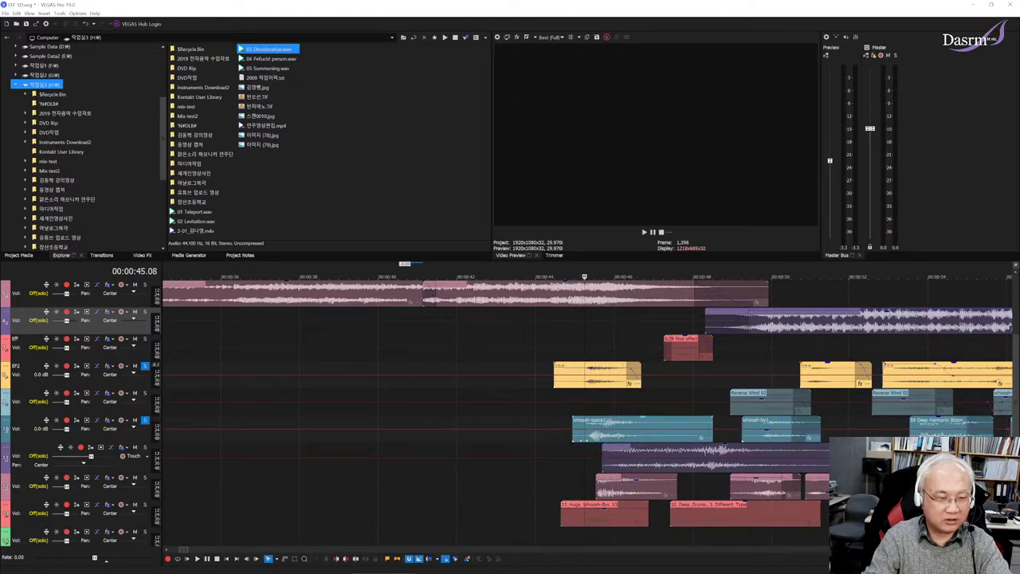
key("space")
key("space")
key("space")
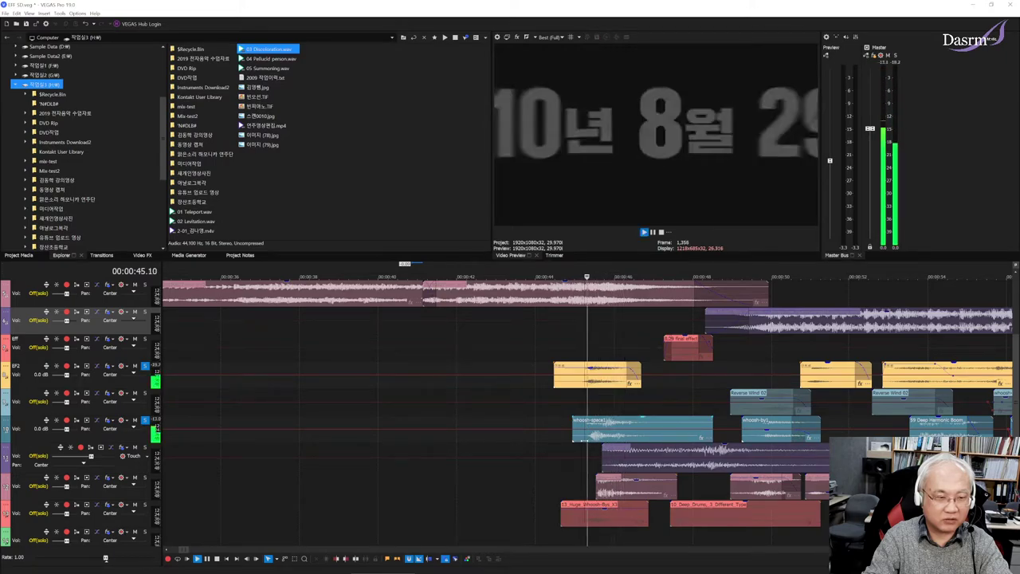
key("space")
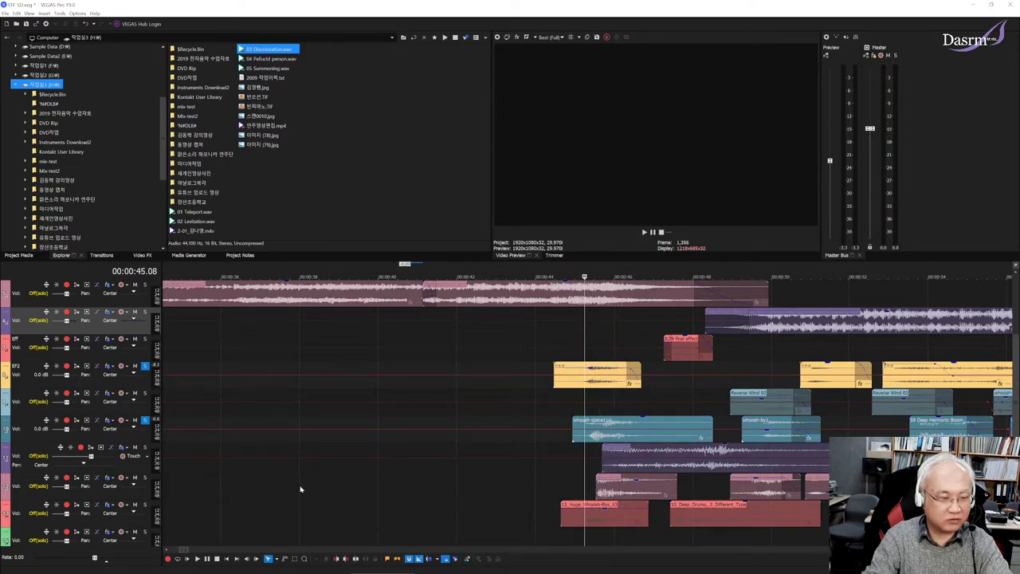
left_click(146, 478)
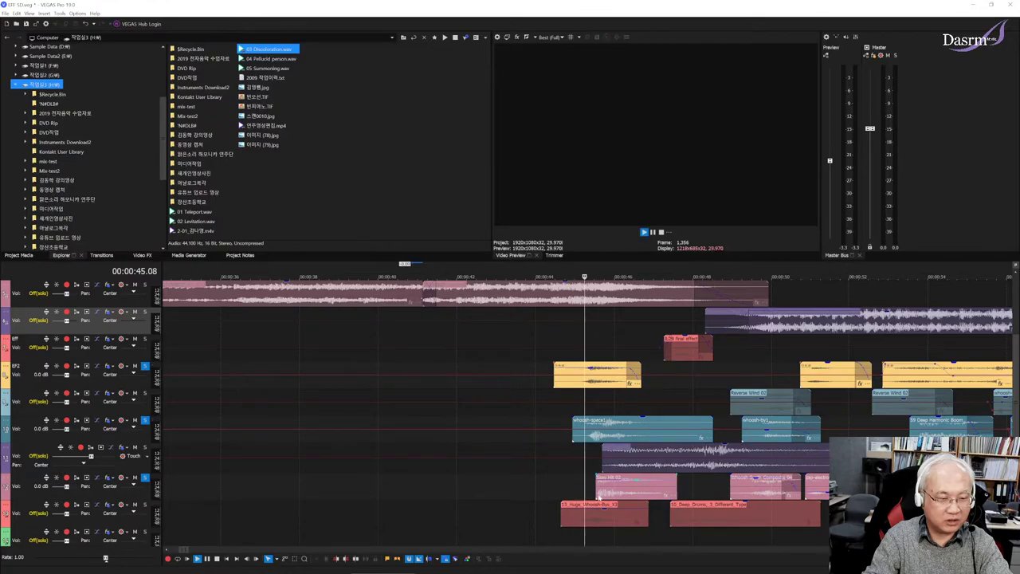
key("space")
key("space")
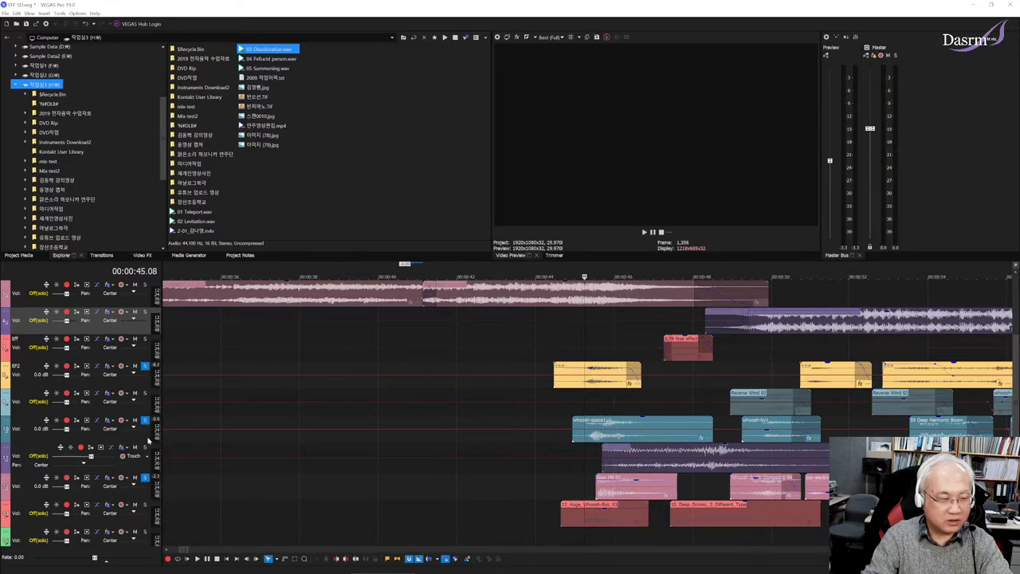
Step: Unsolo the teal and yellow tracks and play the pink-clip track on its own
left_click(145, 420)
left_click(145, 365)
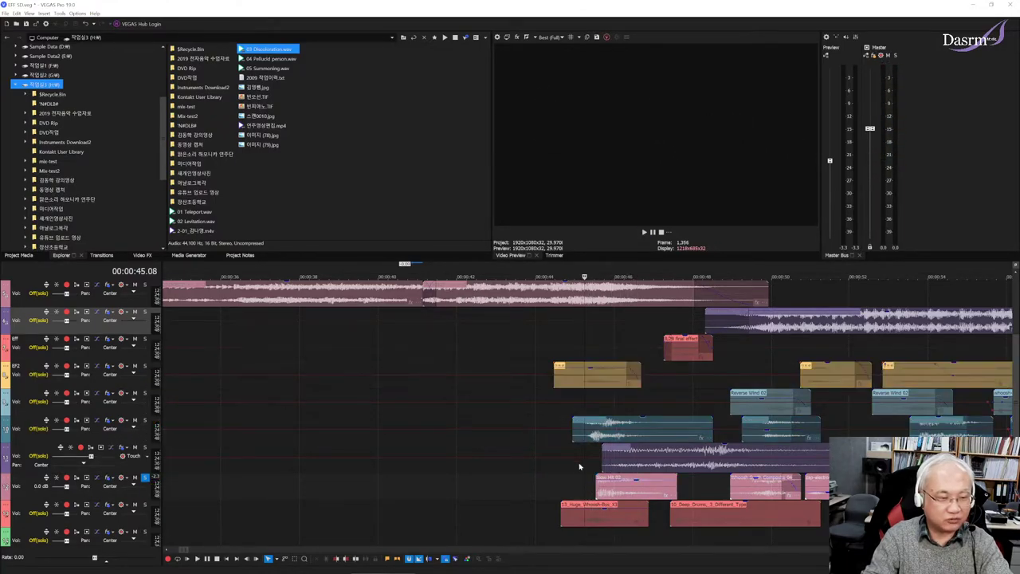
left_click(593, 494)
key("space")
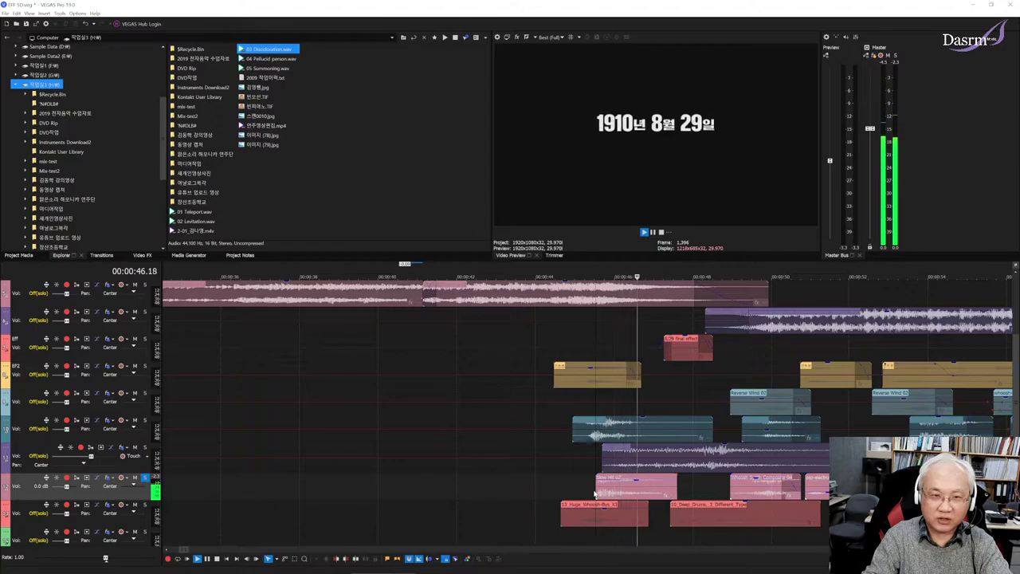
key("space")
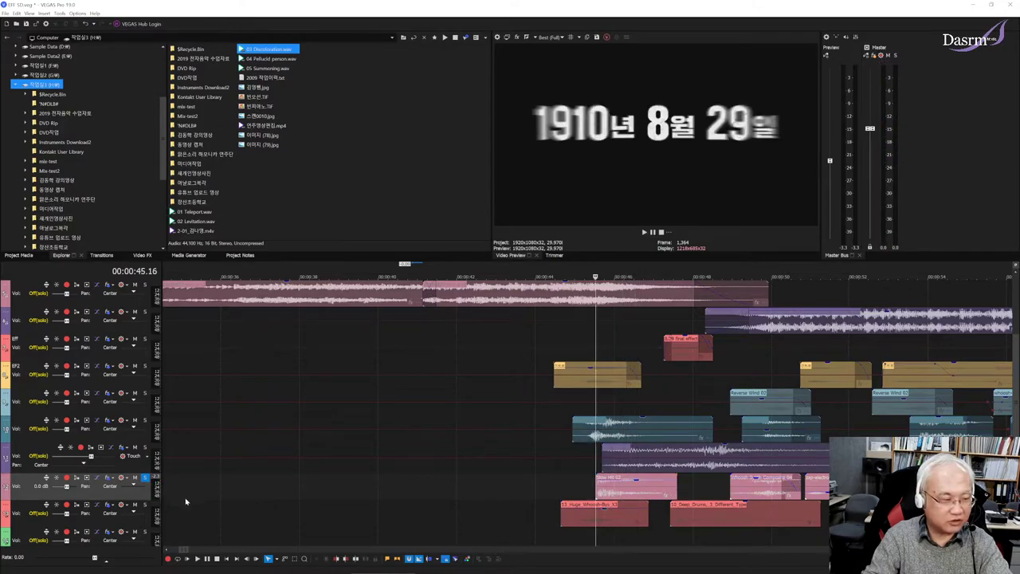
Step: Add the red-clip track to the solo and play pink and red together from 45.05
left_click(145, 505)
left_click(582, 493)
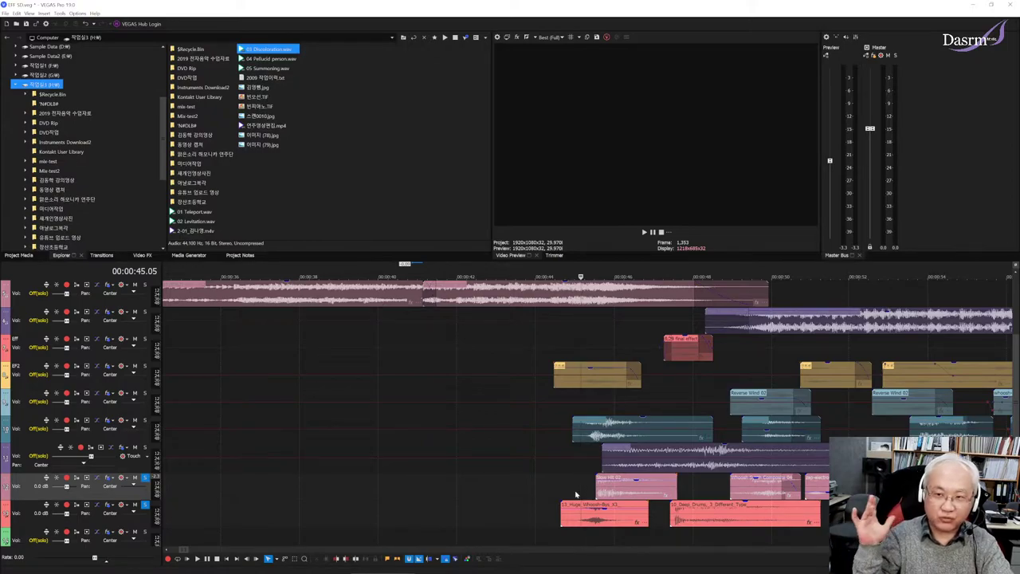
key("space")
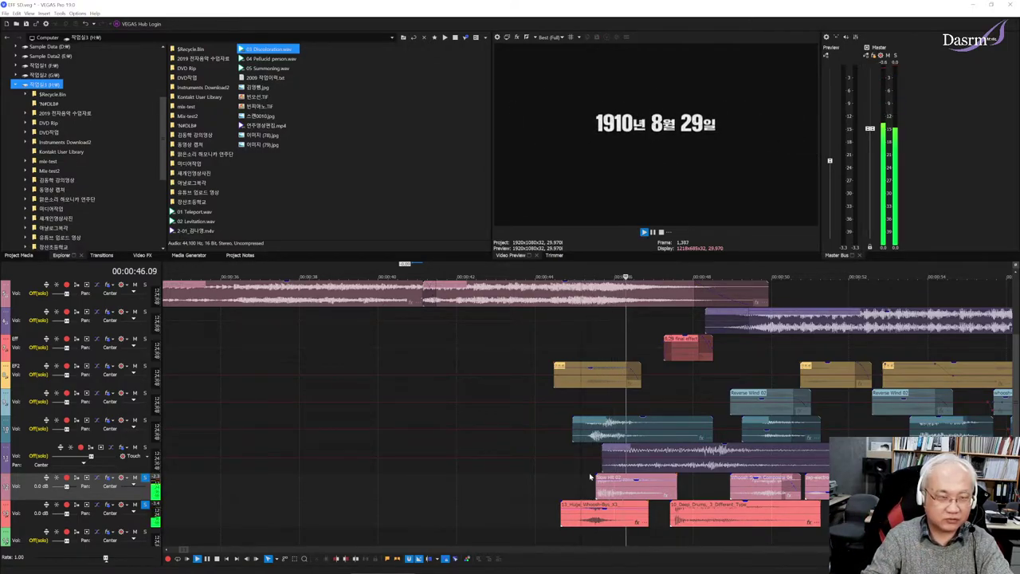
key("space")
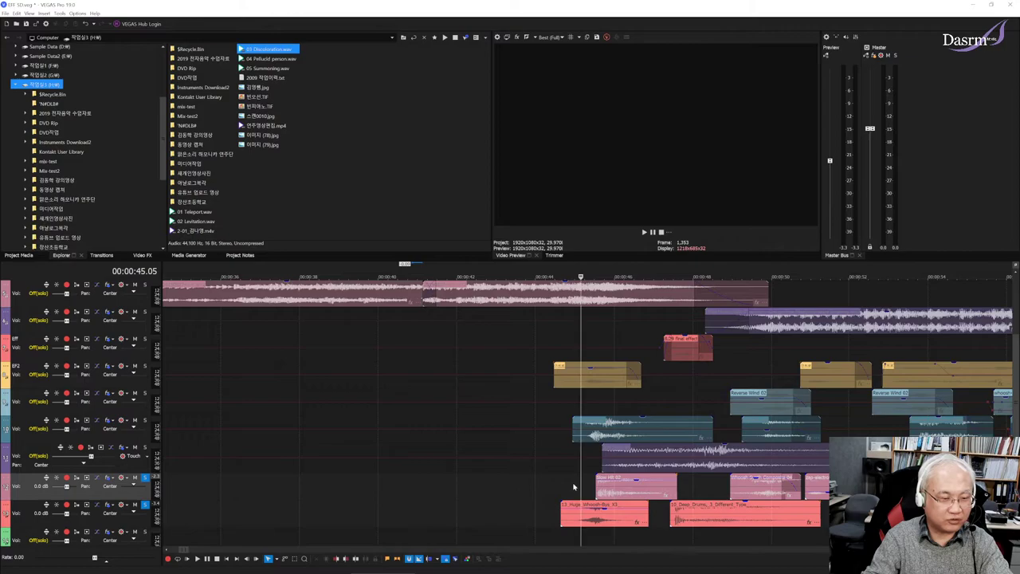
Step: Re-solo the teal and yellow tracks and audition all four effect tracks together
left_click(145, 420)
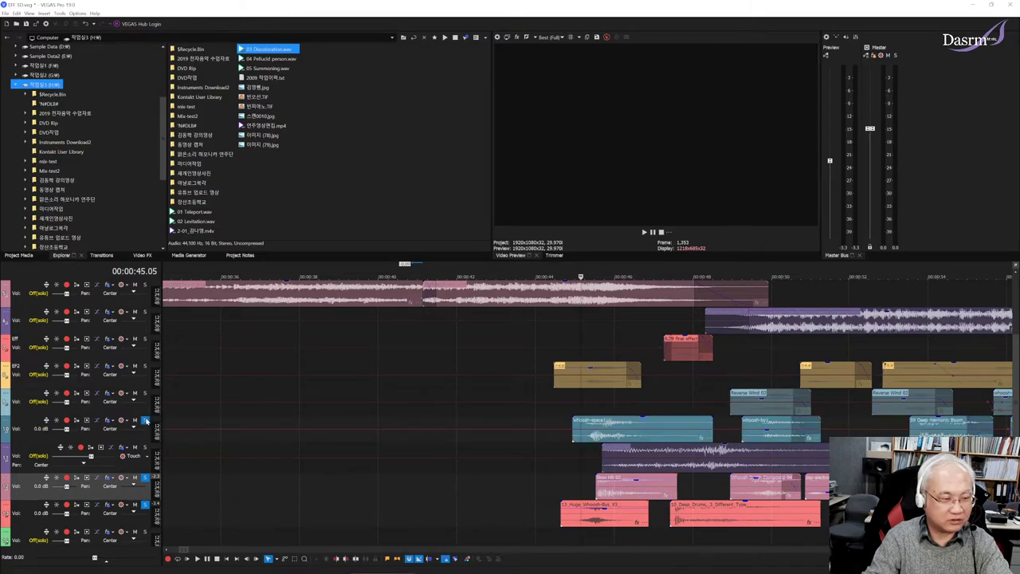
left_click(145, 366)
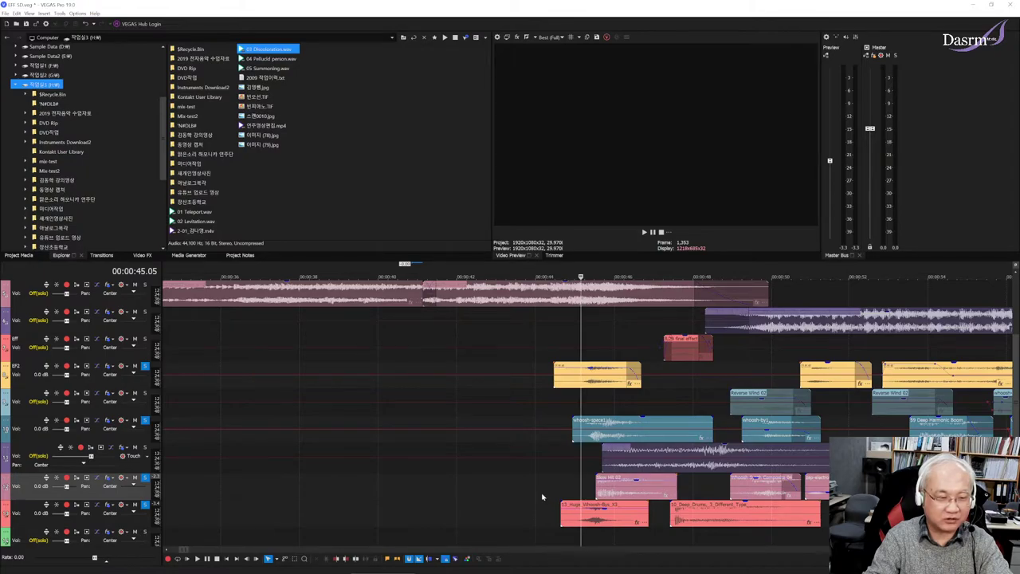
key("space")
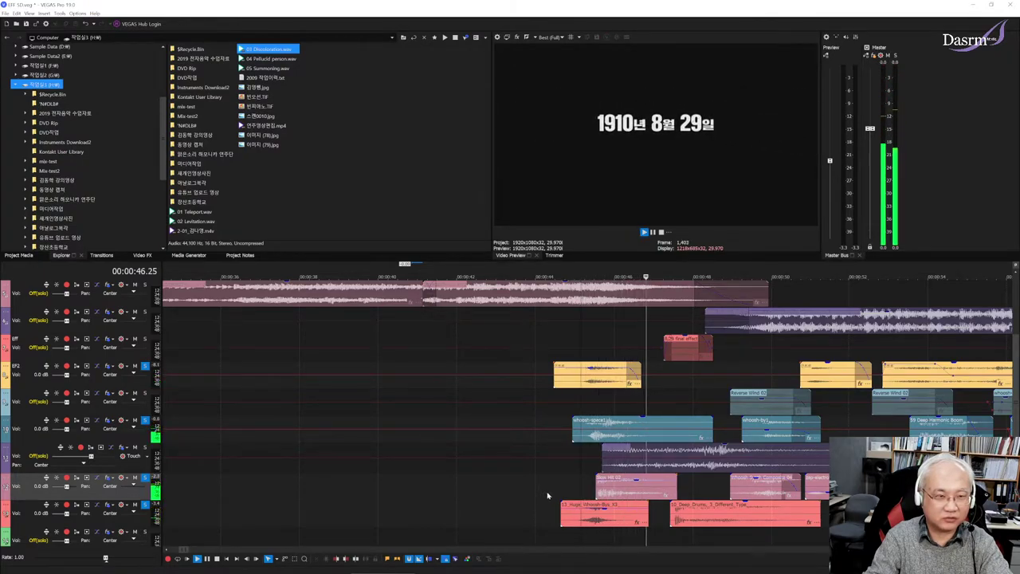
key("space")
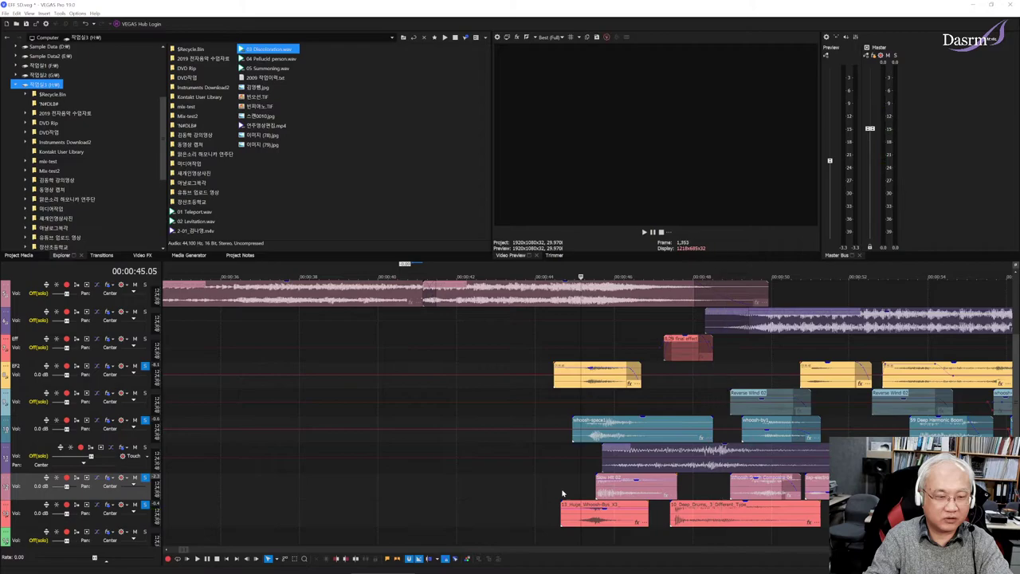
Step: Solo the purple Sub Sonic track, unsolo pink, red, teal and yellow, and audition it alone
left_click(146, 448)
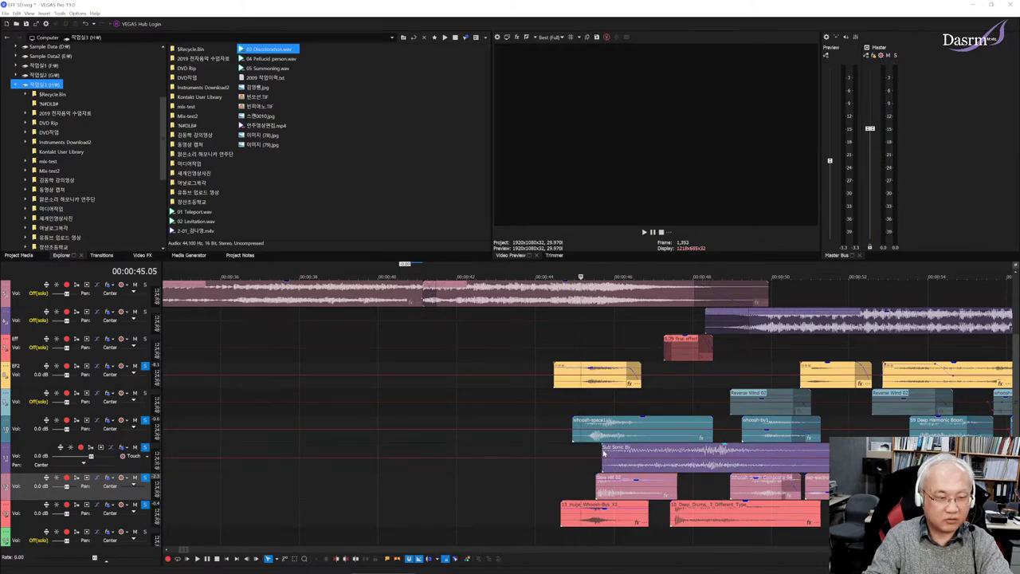
left_click(604, 451)
key("space")
left_click(144, 477)
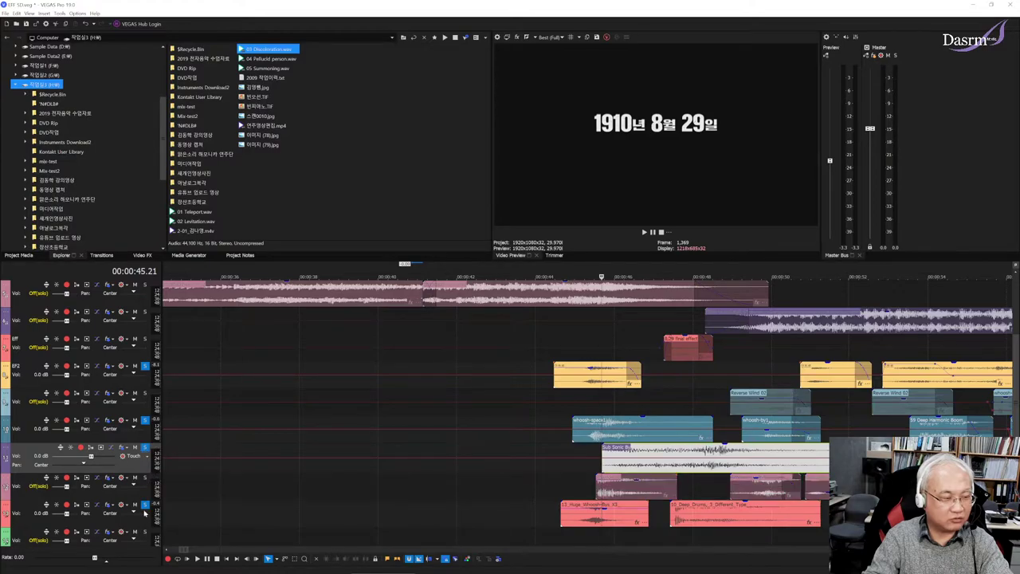
left_click(145, 504)
left_click(145, 420)
left_click(144, 365)
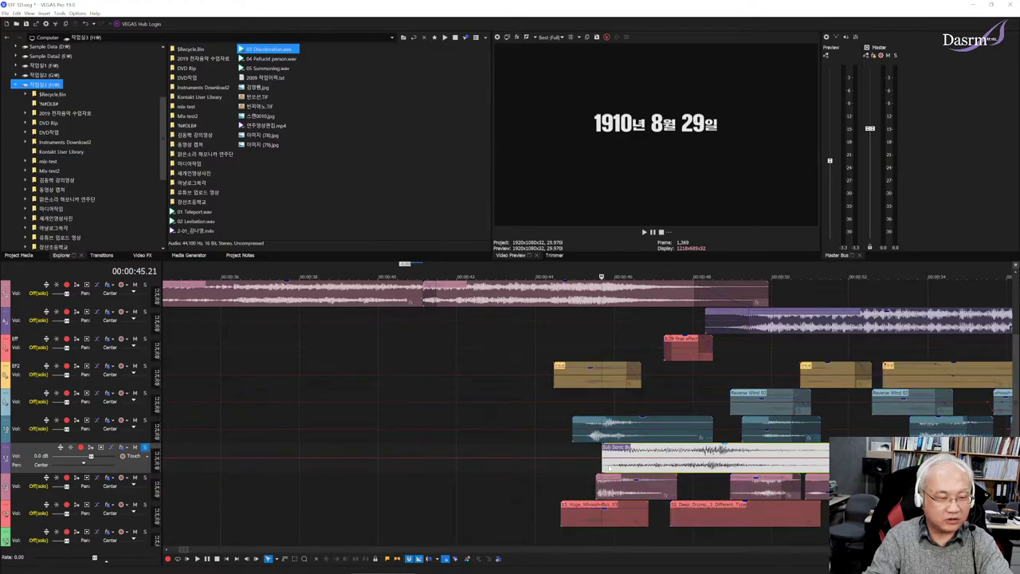
key("space")
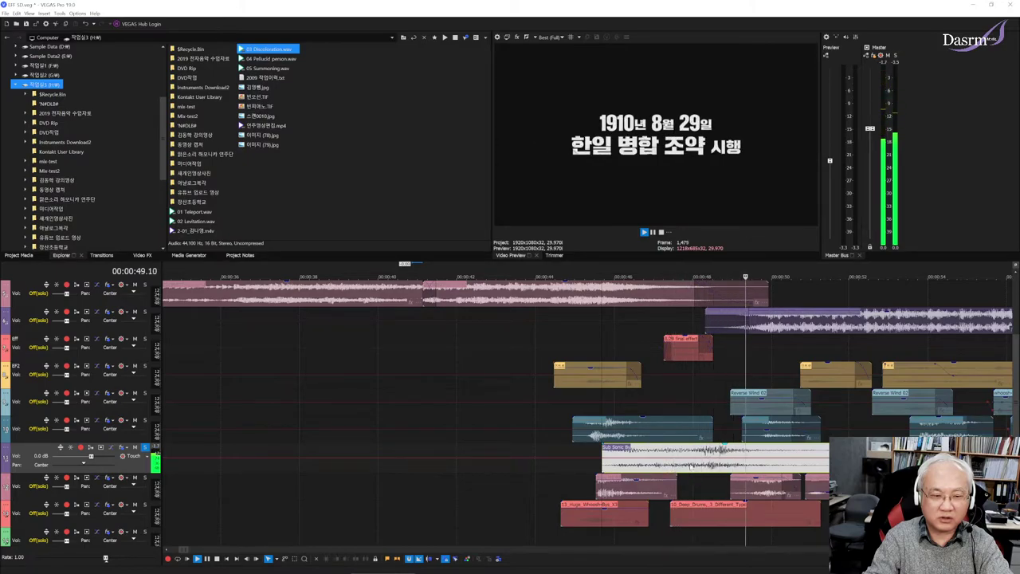
key("space")
key("space")
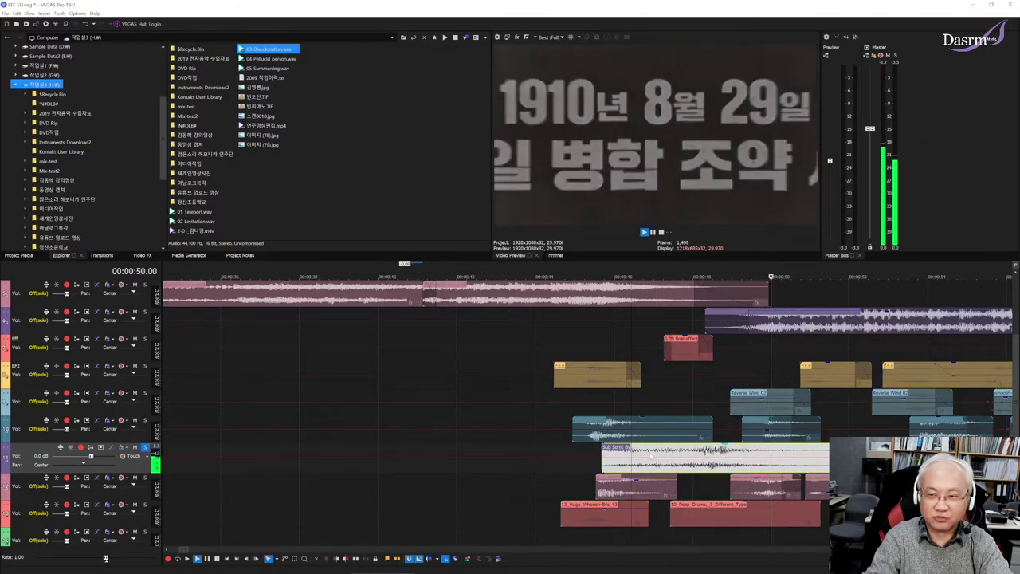
key("space")
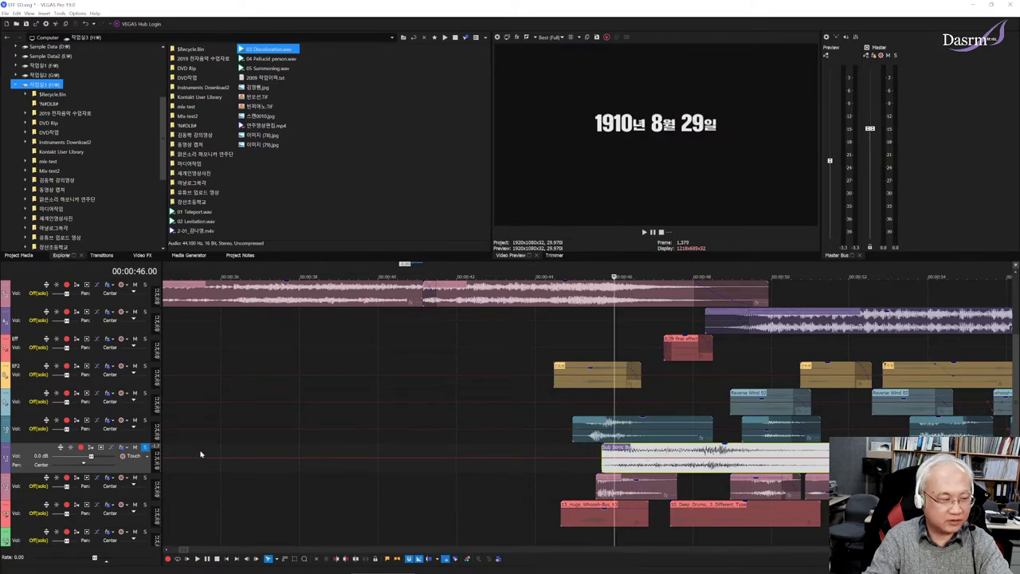
Step: Re-solo the teal, yellow, pink and red effect tracks and audition from about 44.22
left_click(144, 420)
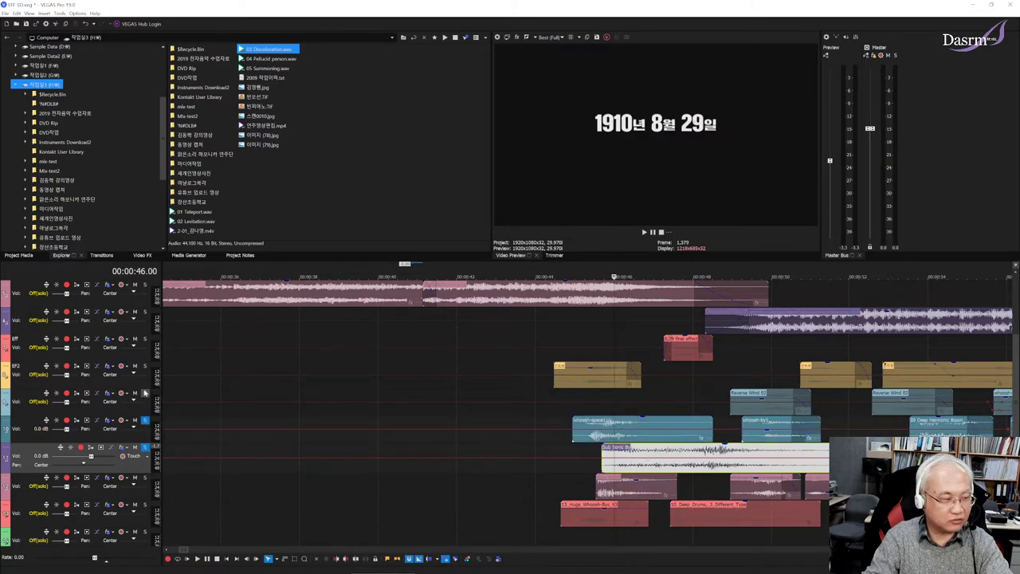
left_click(144, 366)
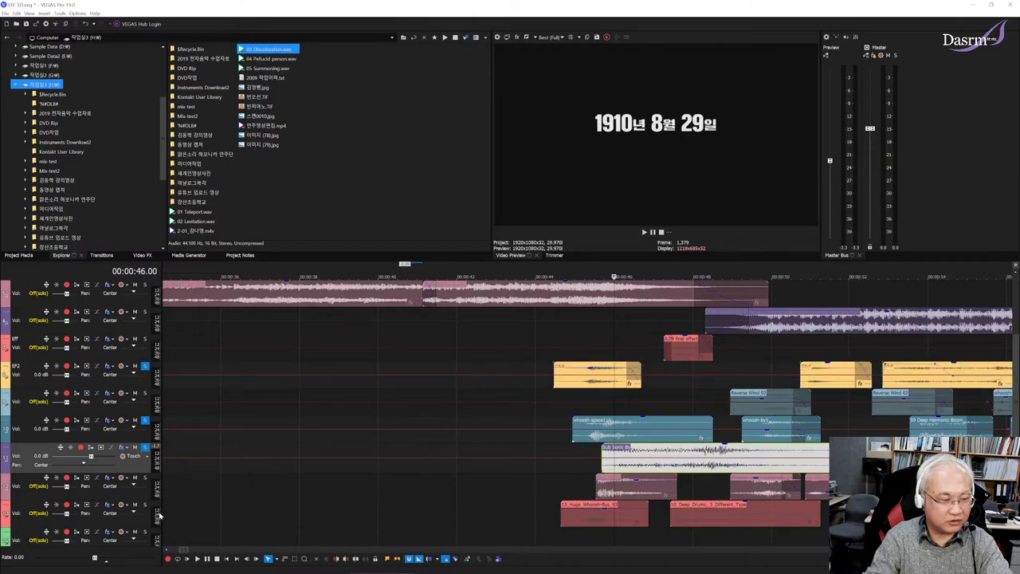
left_click(144, 478)
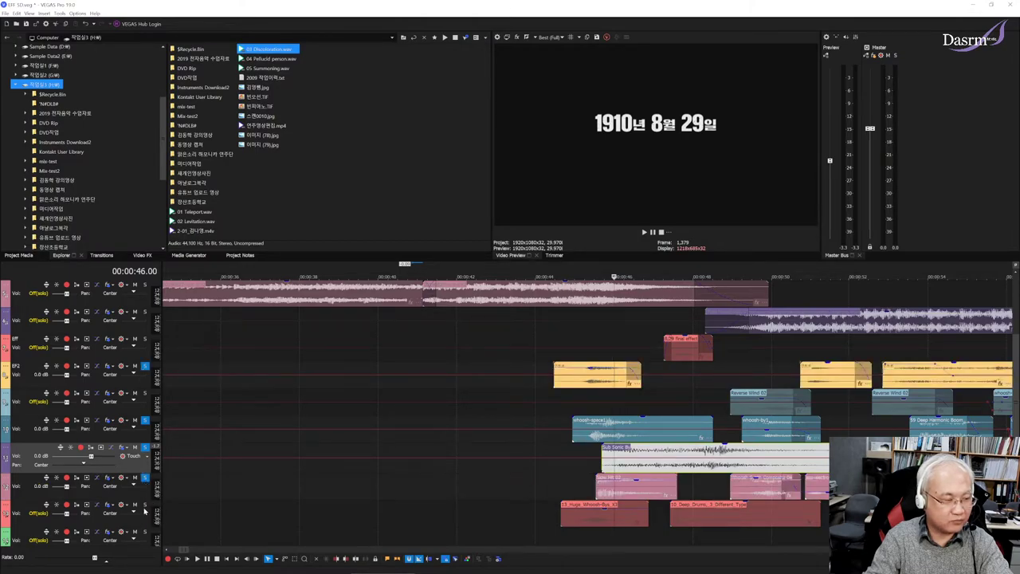
left_click(144, 505)
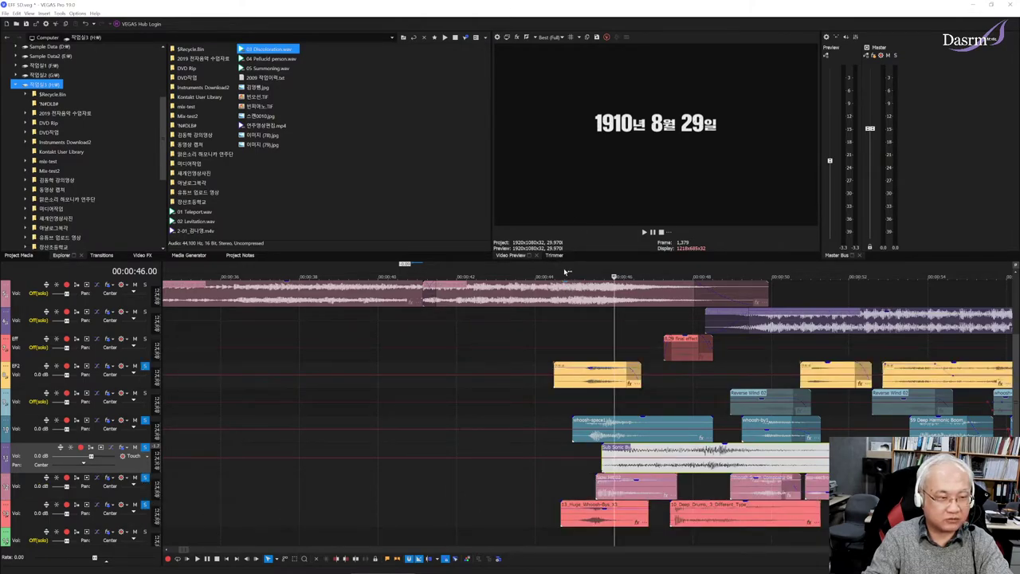
left_click(565, 272)
key("space")
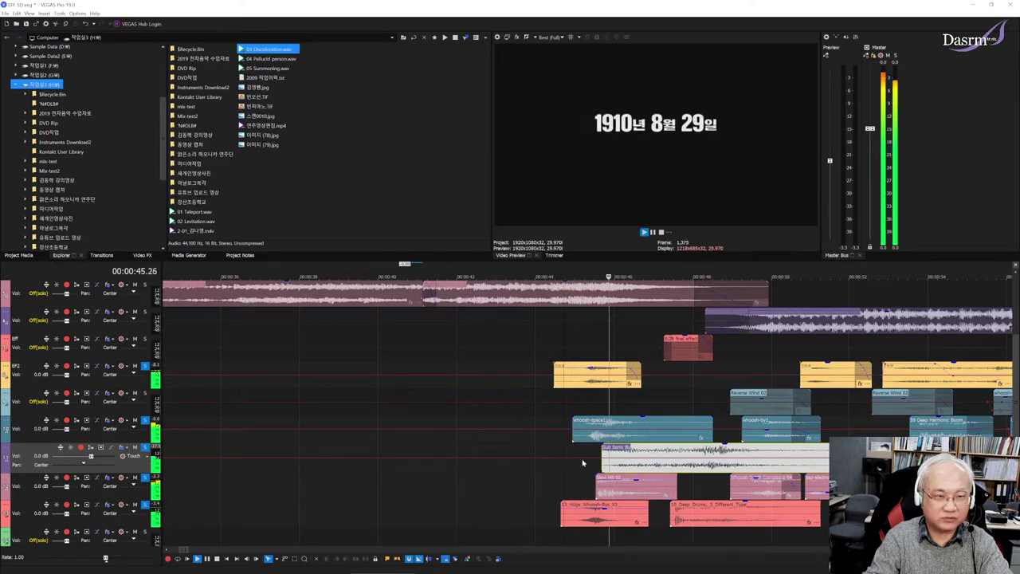
key("space")
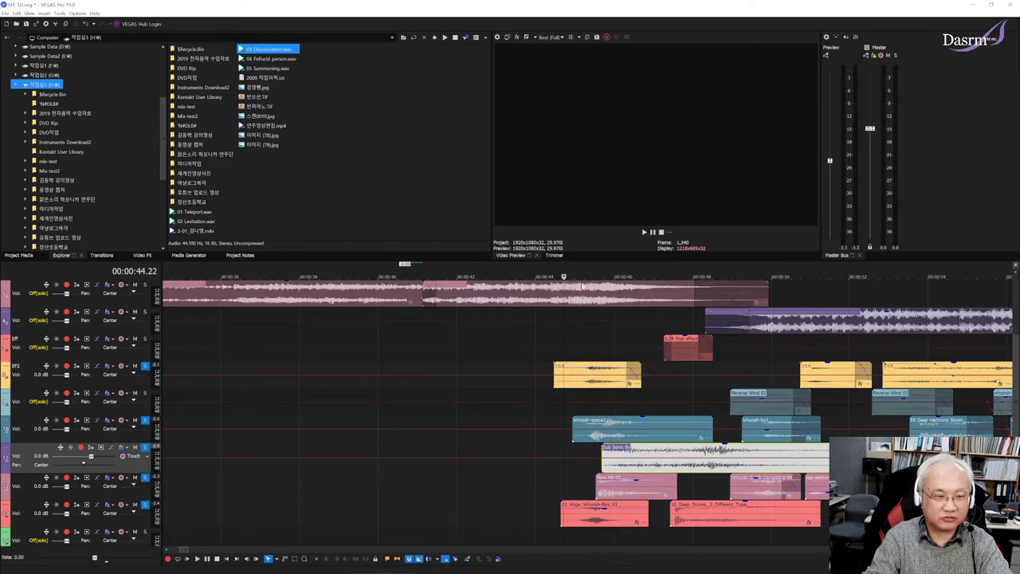
key("space")
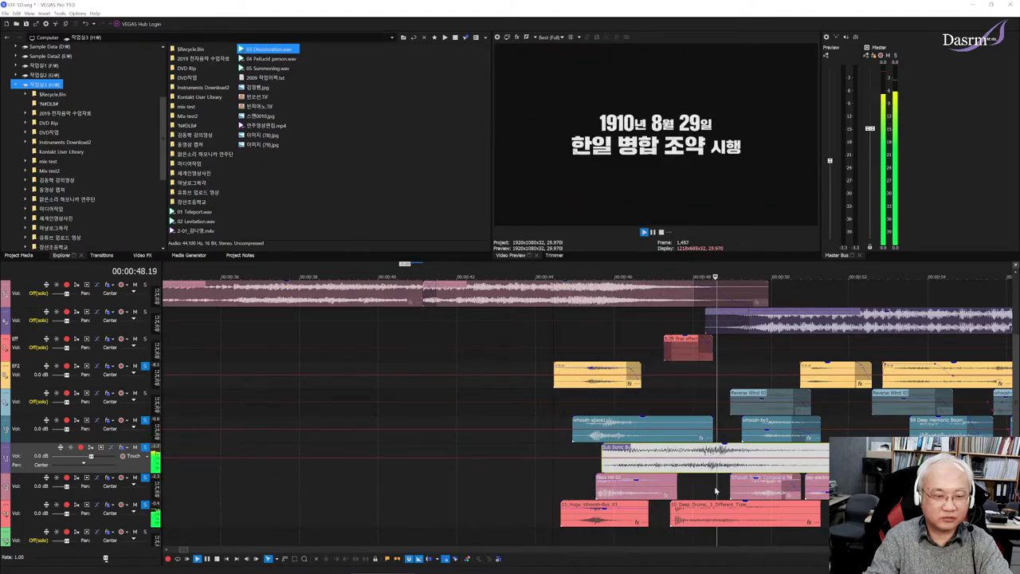
key("space")
Step: Audition from 47.16, then unsolo three effect tracks and replay the passage
left_click(673, 370)
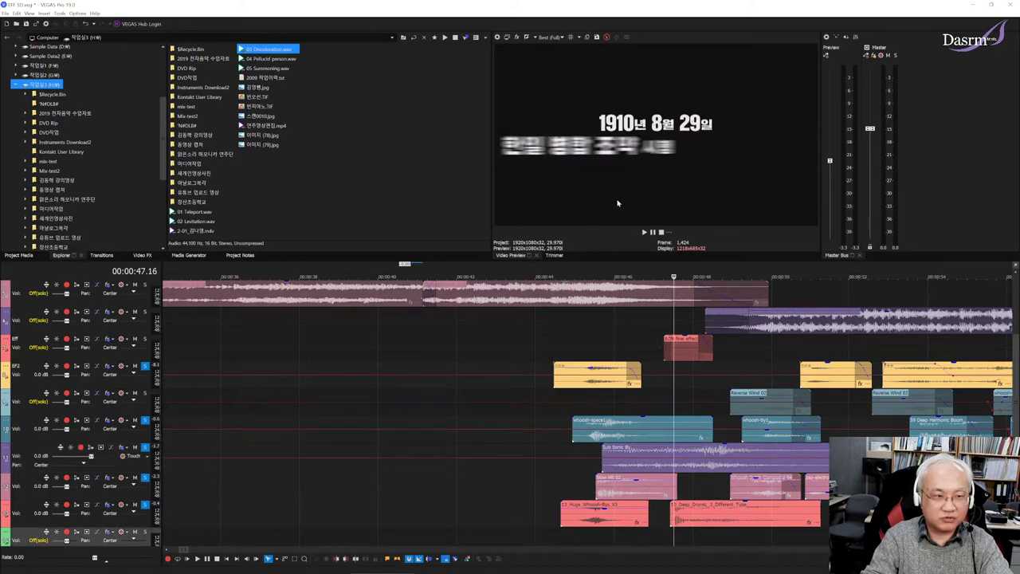
key("space")
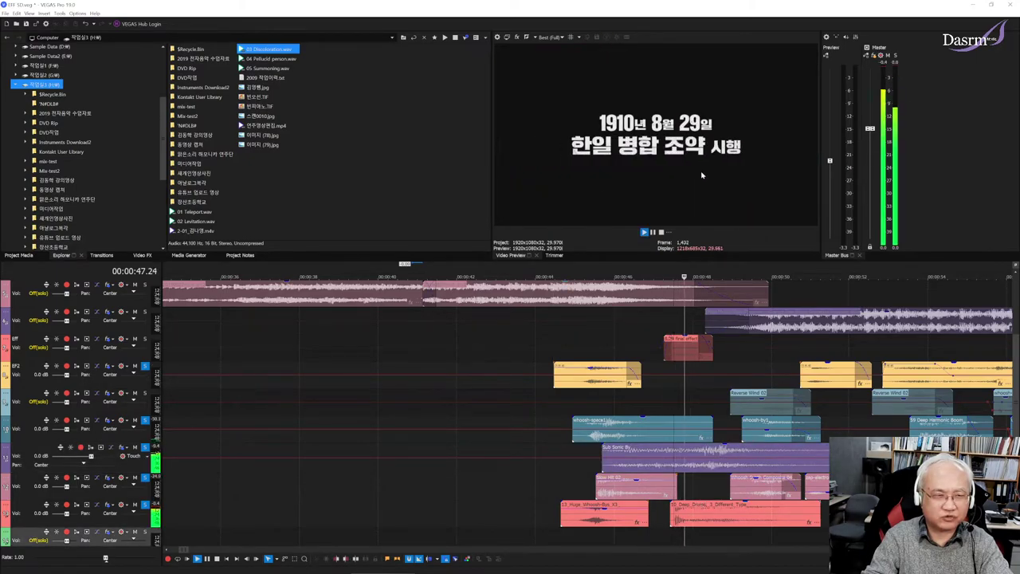
key("space")
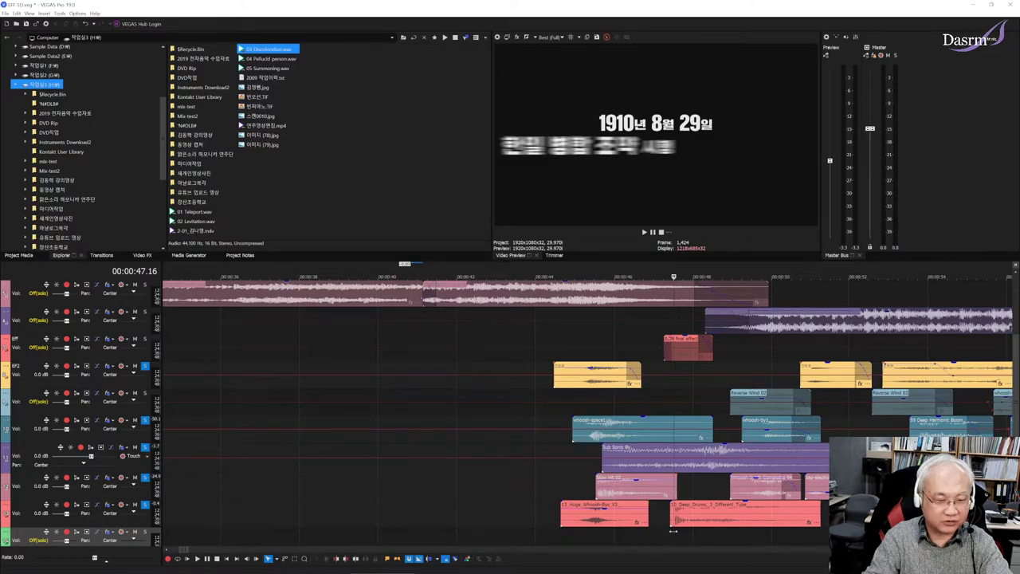
left_click(144, 477)
left_click(144, 447)
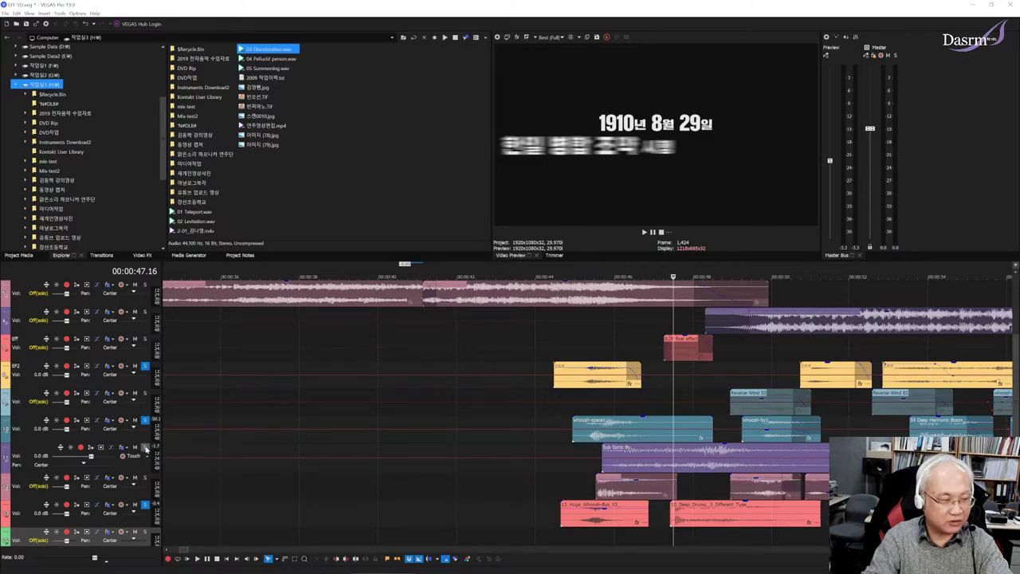
left_click(144, 420)
key("space")
key("space")
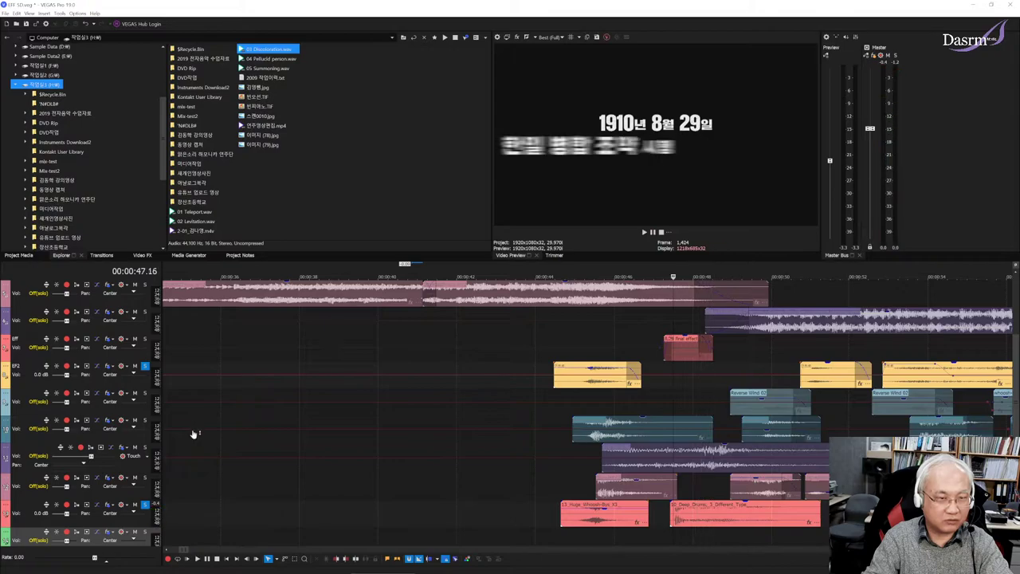
key("space")
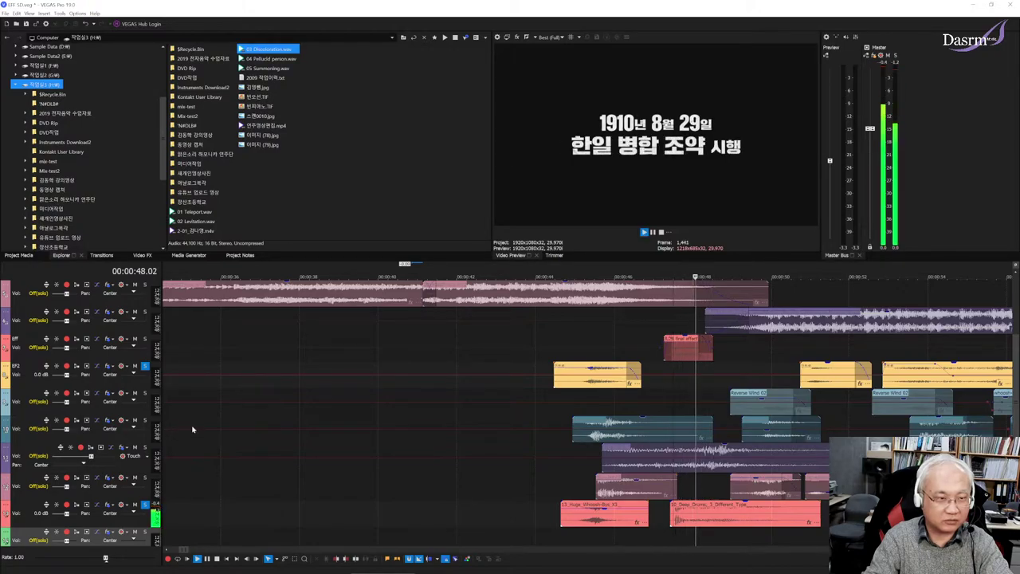
key("space")
Step: Re-solo the pink hit, Sub Sonic and teal whoosh tracks, with the playhead at 44.21
left_click(144, 476)
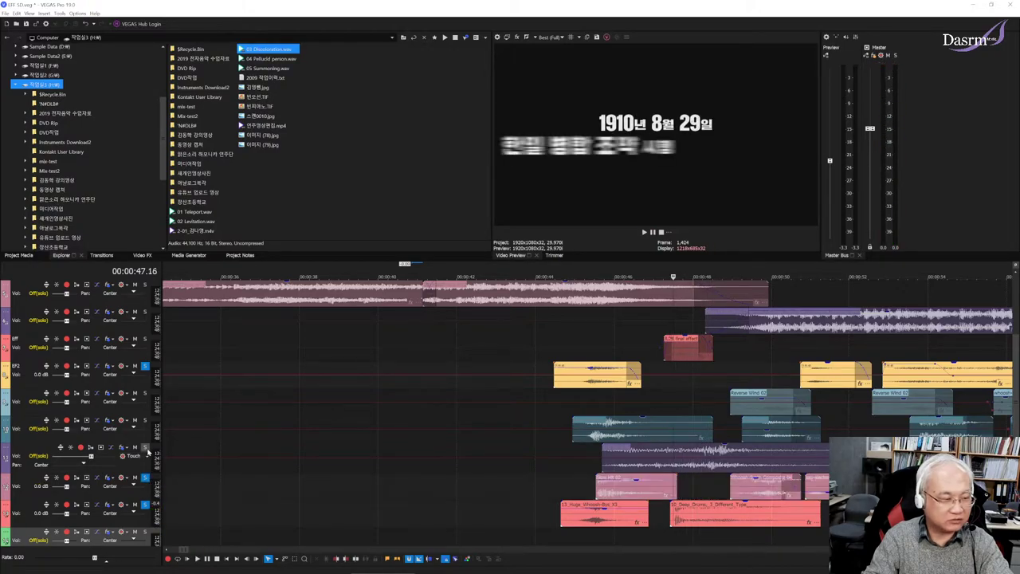
left_click(145, 447)
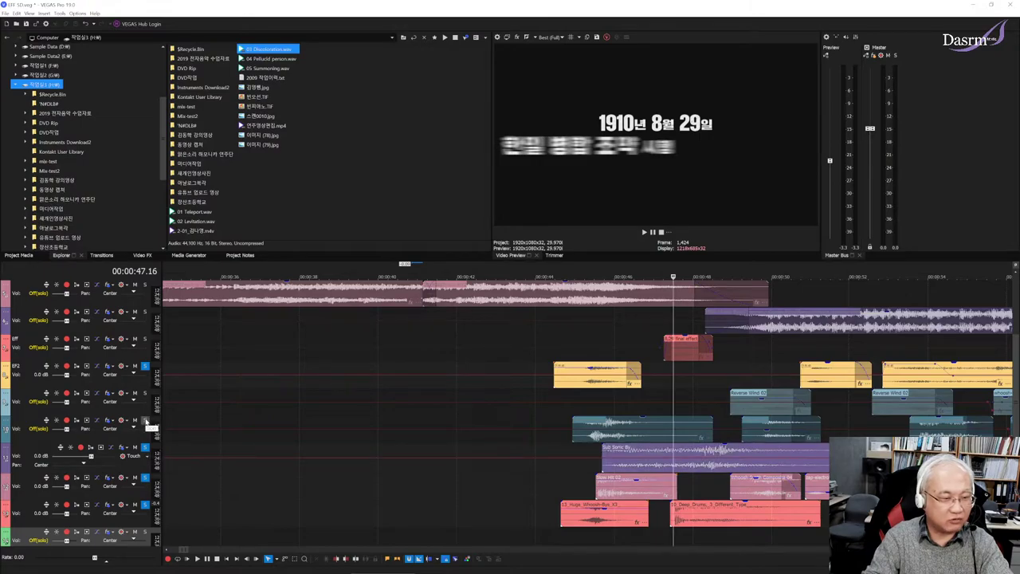
left_click(145, 420)
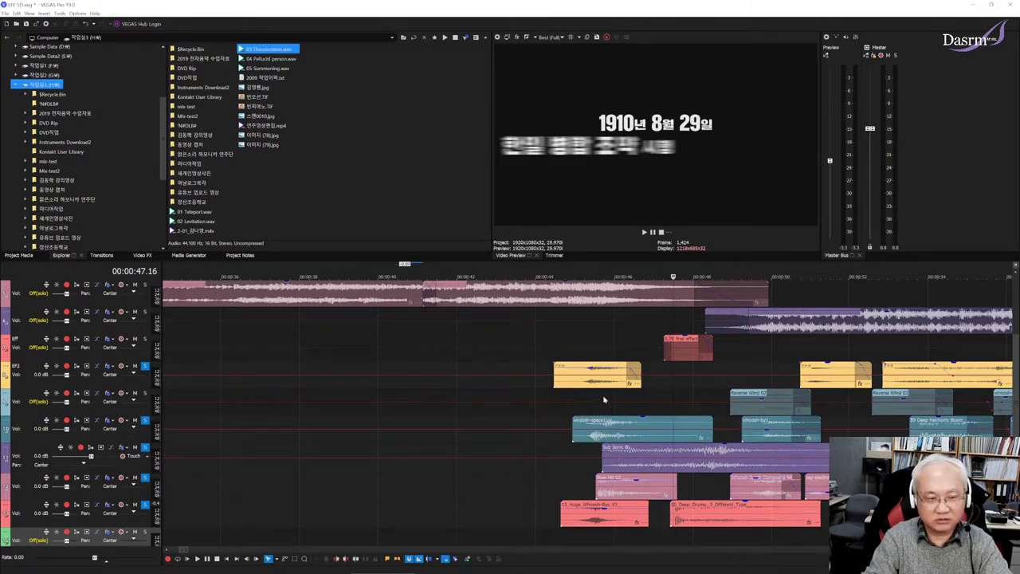
left_click(564, 394)
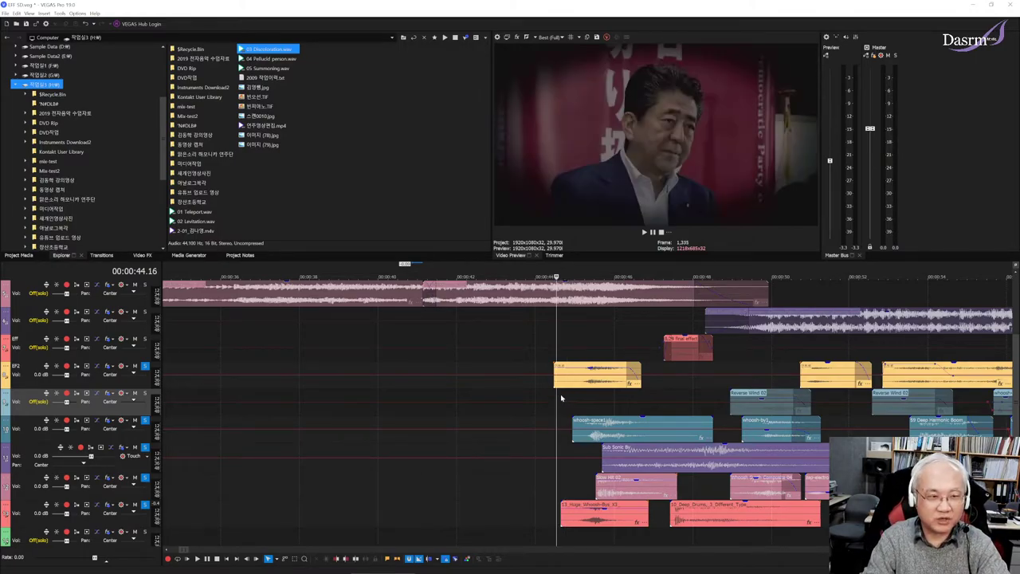
left_click(568, 397)
left_click(562, 397)
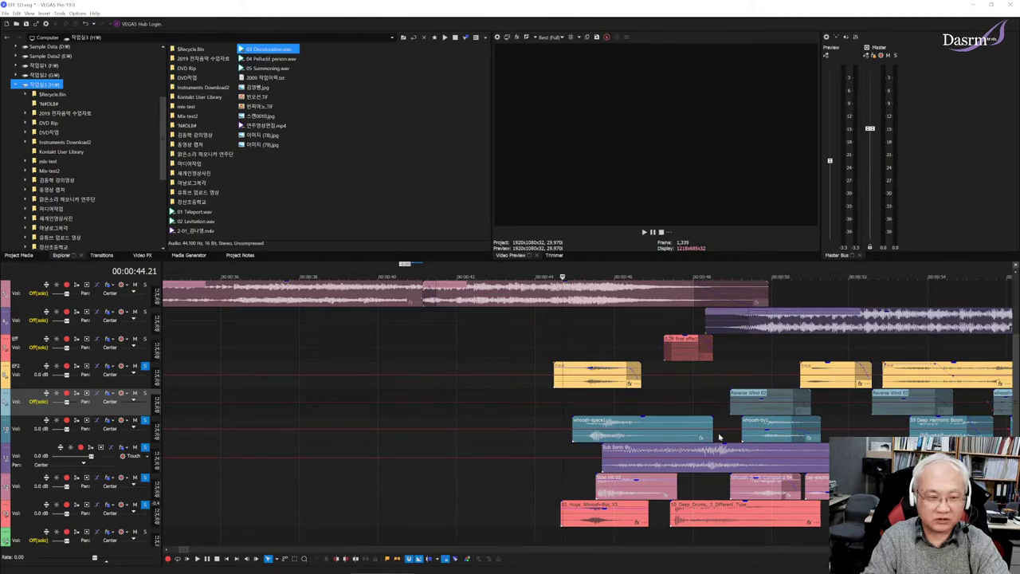
Step: Solo the Eff track with the red fire-effect clip and audition it from 47.05
left_click(145, 340)
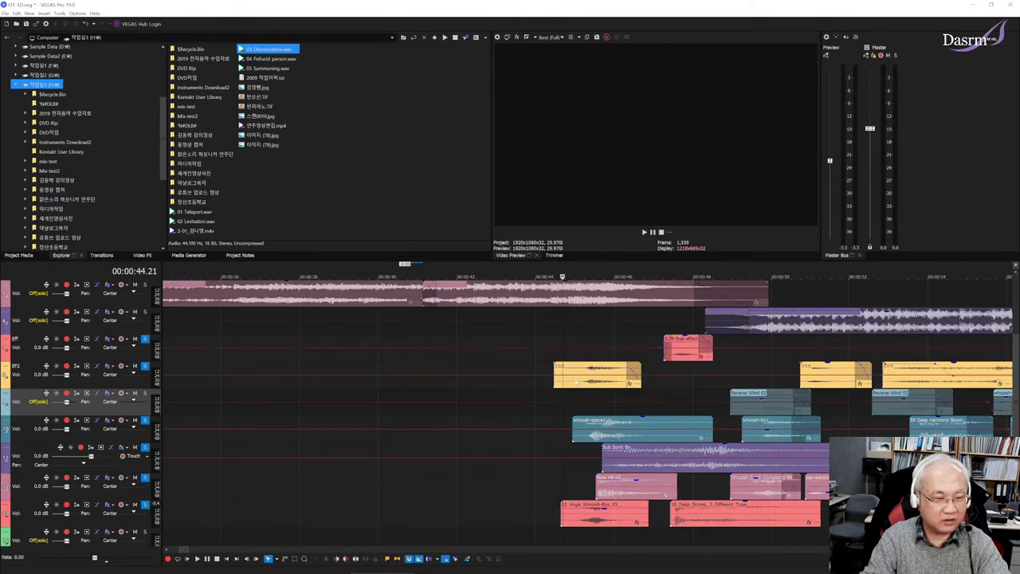
left_click(674, 370)
key("space")
key("space")
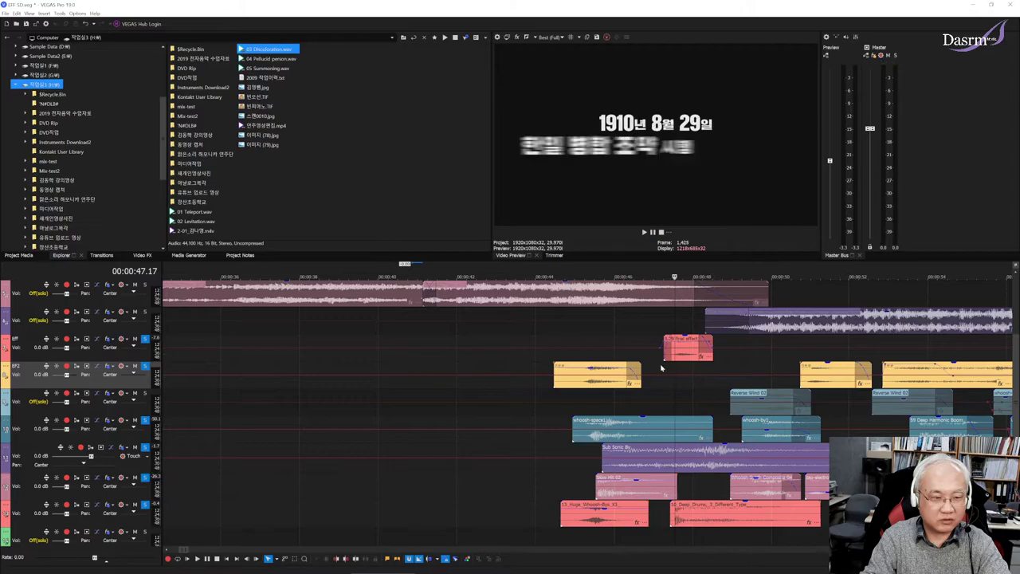
left_click(661, 367)
key("space")
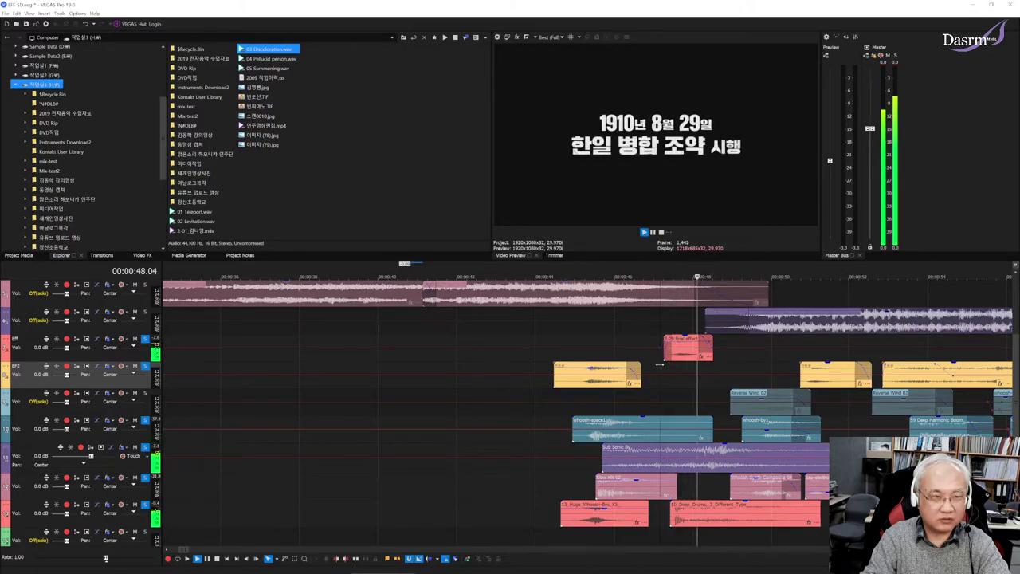
key("space")
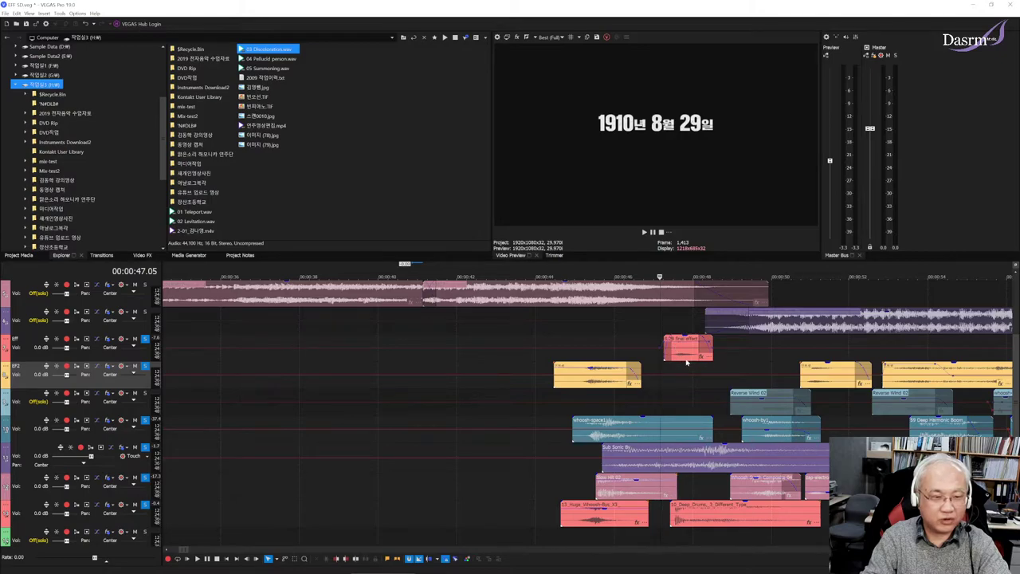
key("space")
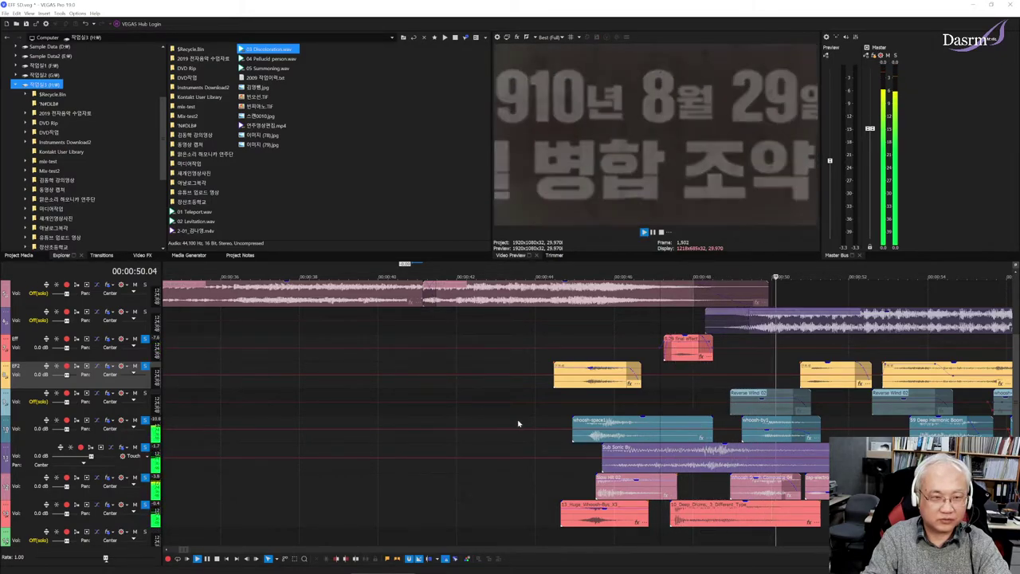
key("space")
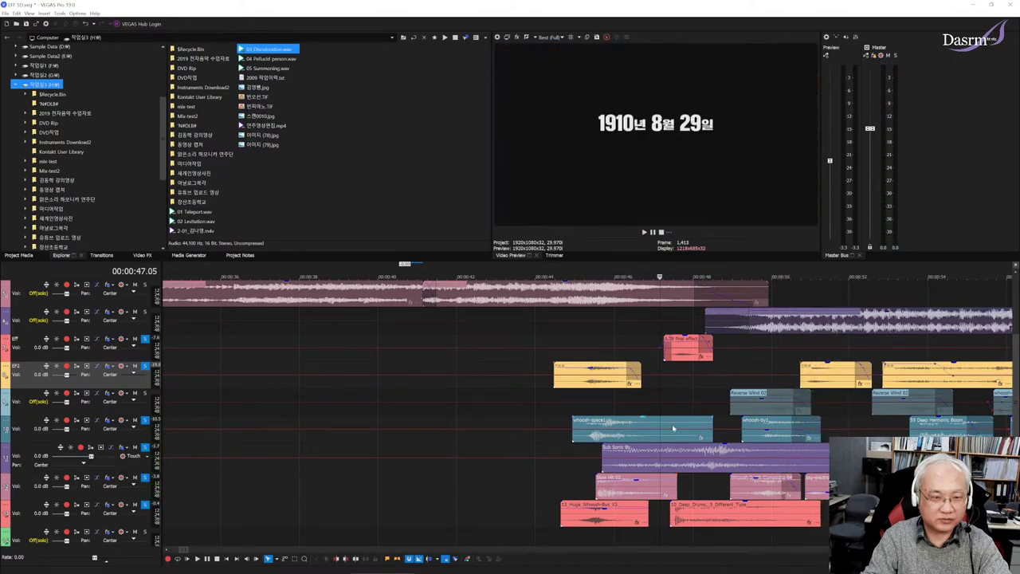
left_click(735, 366)
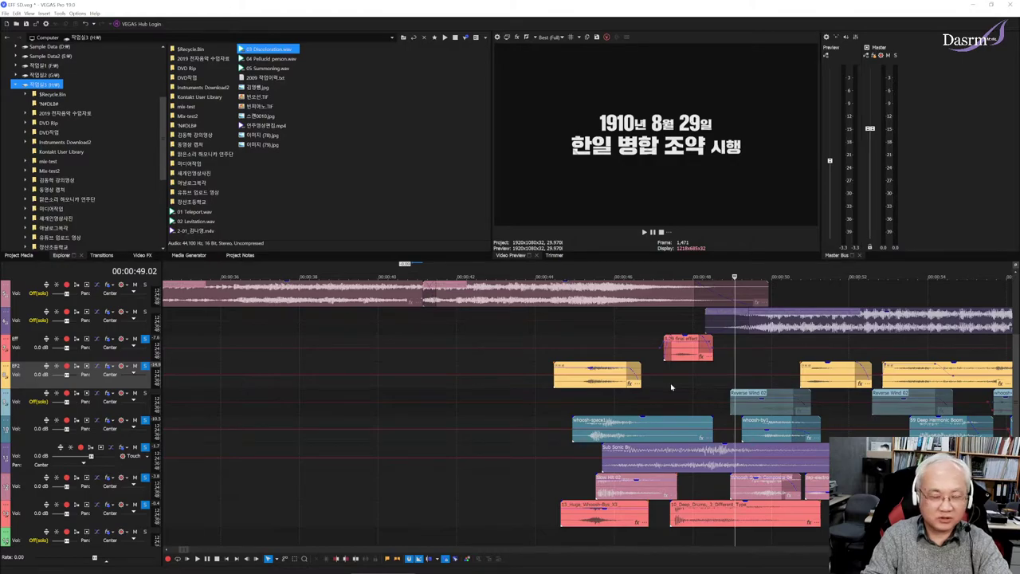
Step: Unsolo the four lower effect tracks, EF2 and Eff, leaving Reverse Wind soloed
scroll(671, 388, "down", 5)
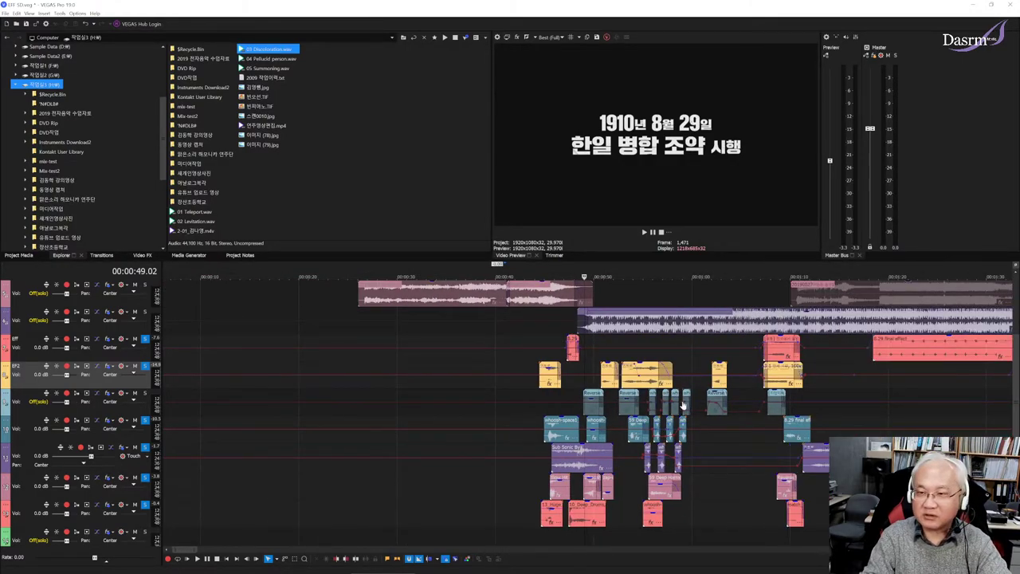
scroll(682, 405, "up", 4)
scroll(558, 391, "right", 5)
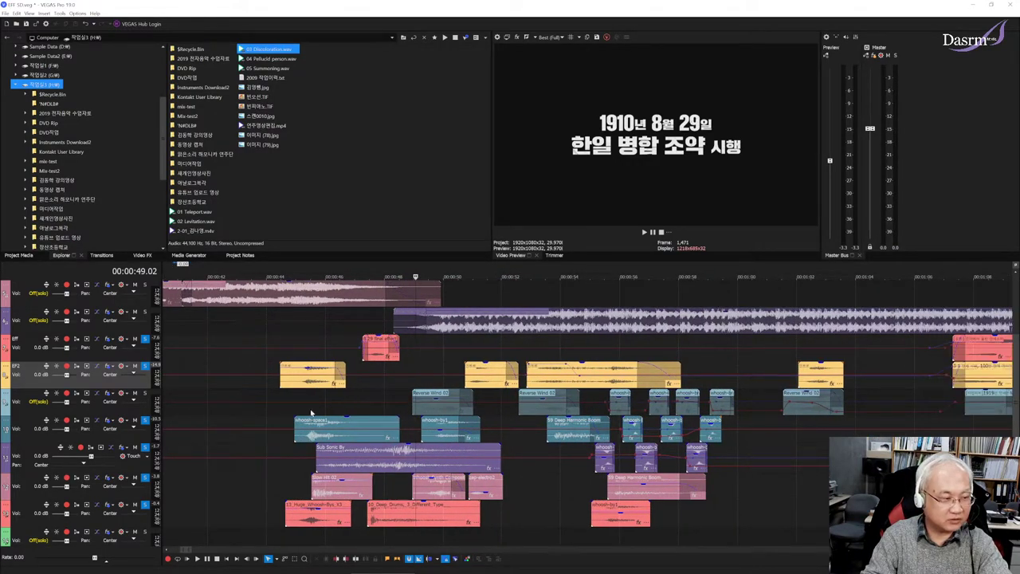
left_click(157, 396)
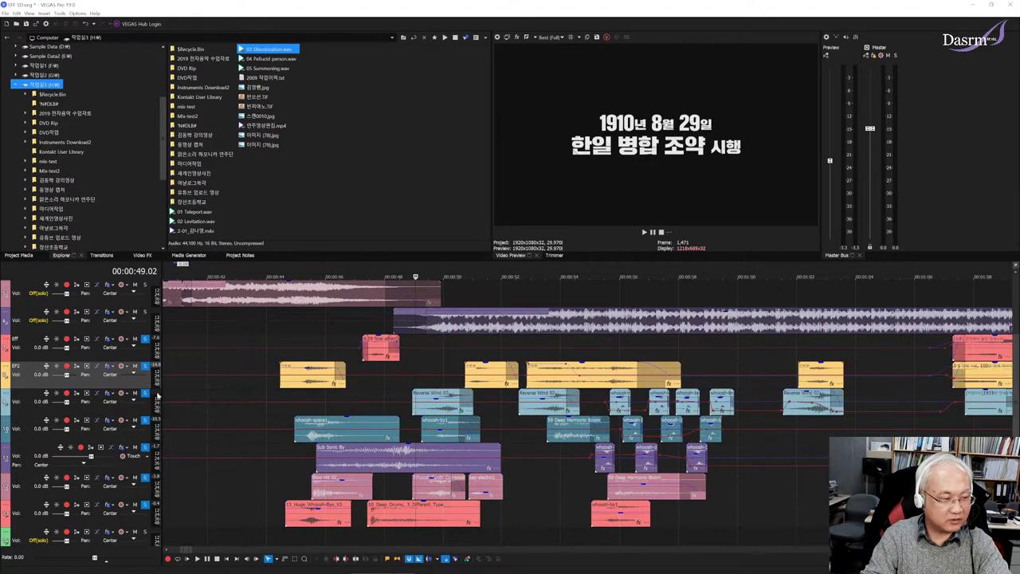
left_click(421, 343)
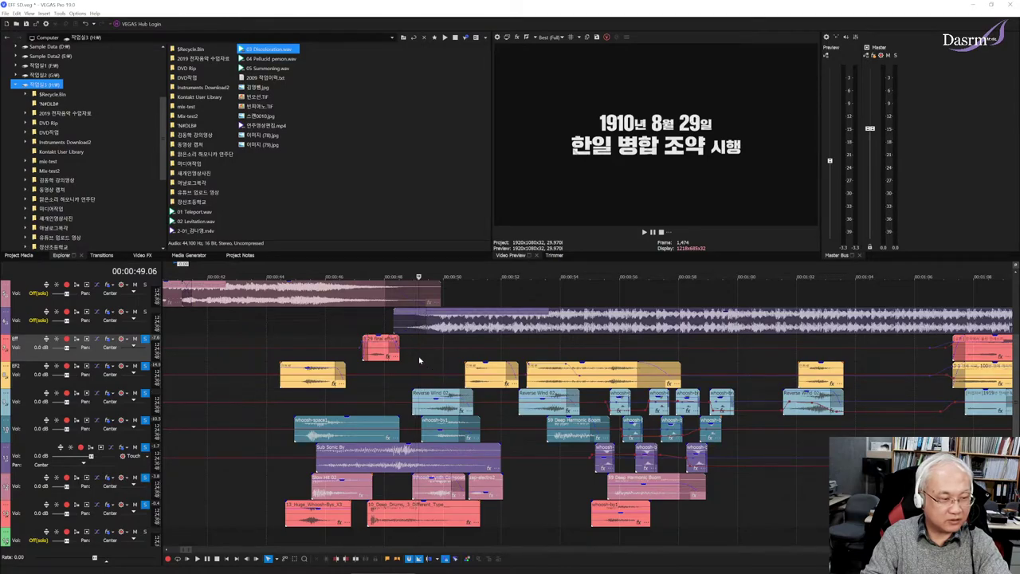
left_click(146, 422)
left_click(146, 451)
left_click(145, 479)
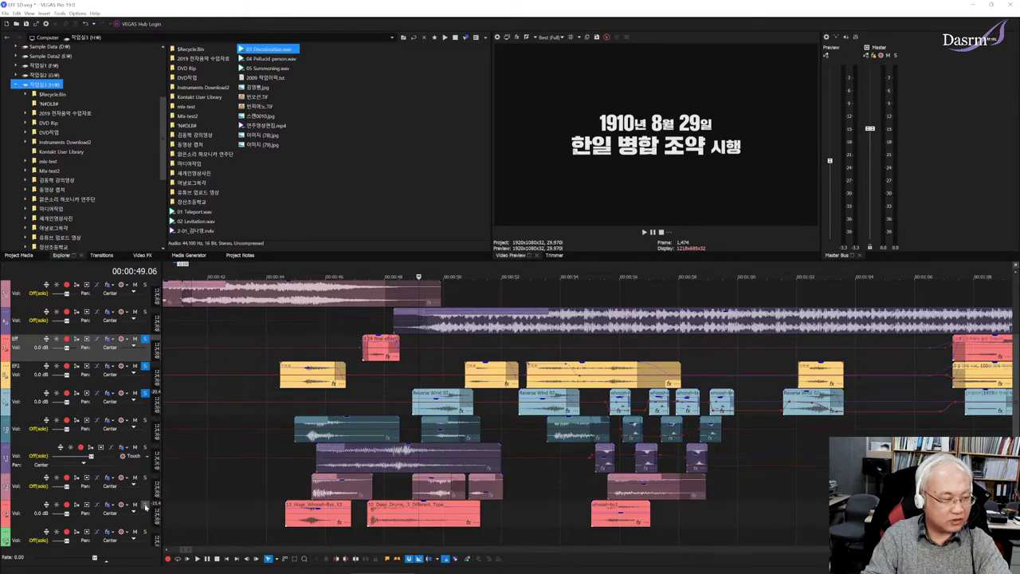
left_click(146, 506)
left_click(145, 365)
left_click(145, 339)
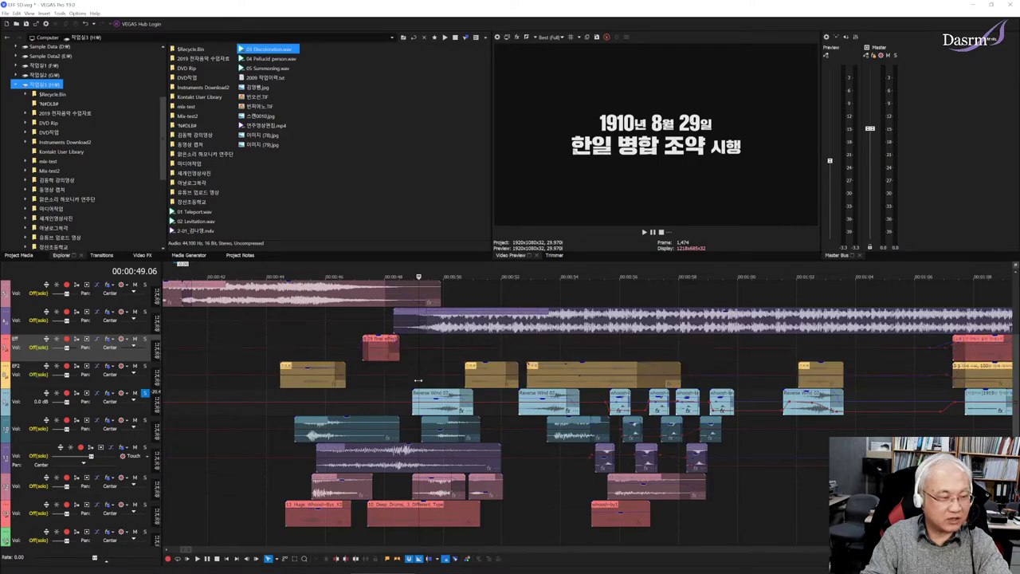
Step: Audition Reverse Wind from 49.08, then add the teal whoosh track to the solo and replay
left_click(422, 367)
key("space")
key("space")
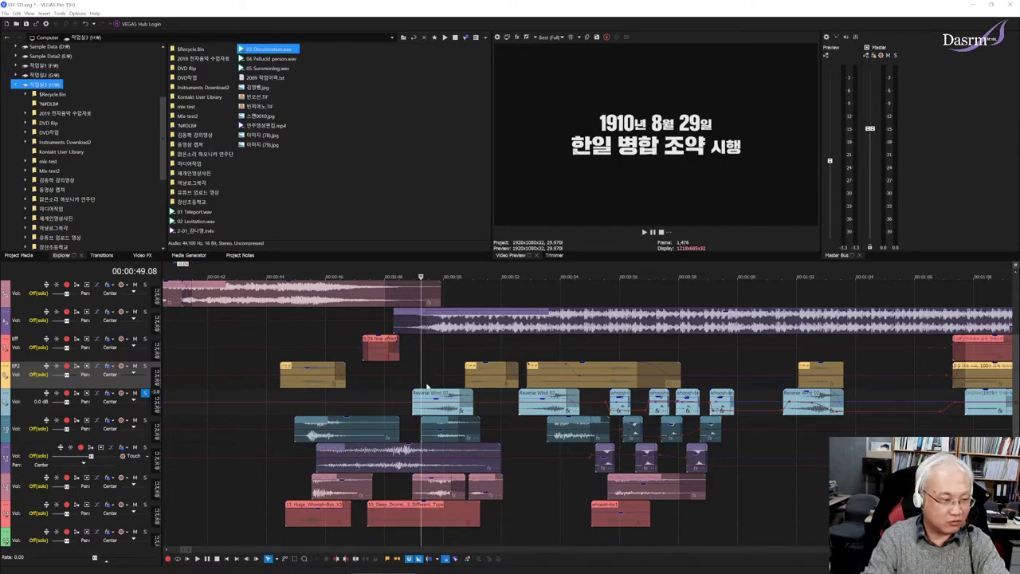
left_click(145, 421)
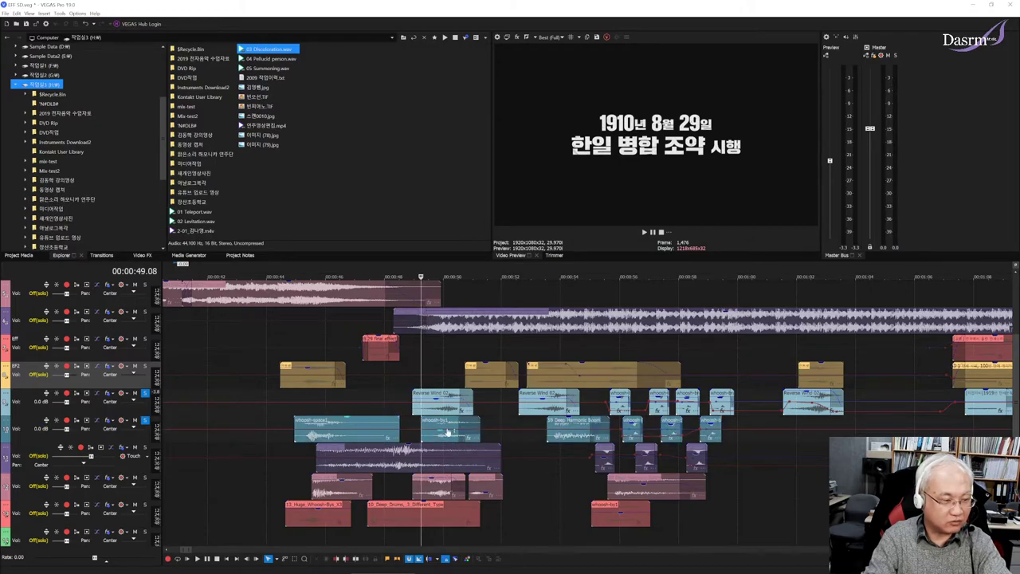
key("space")
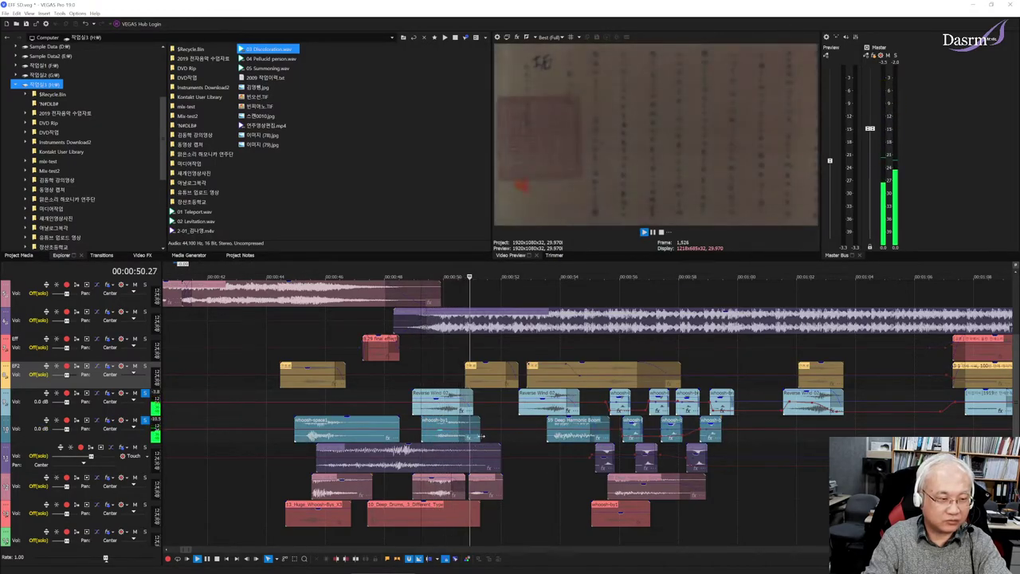
key("space")
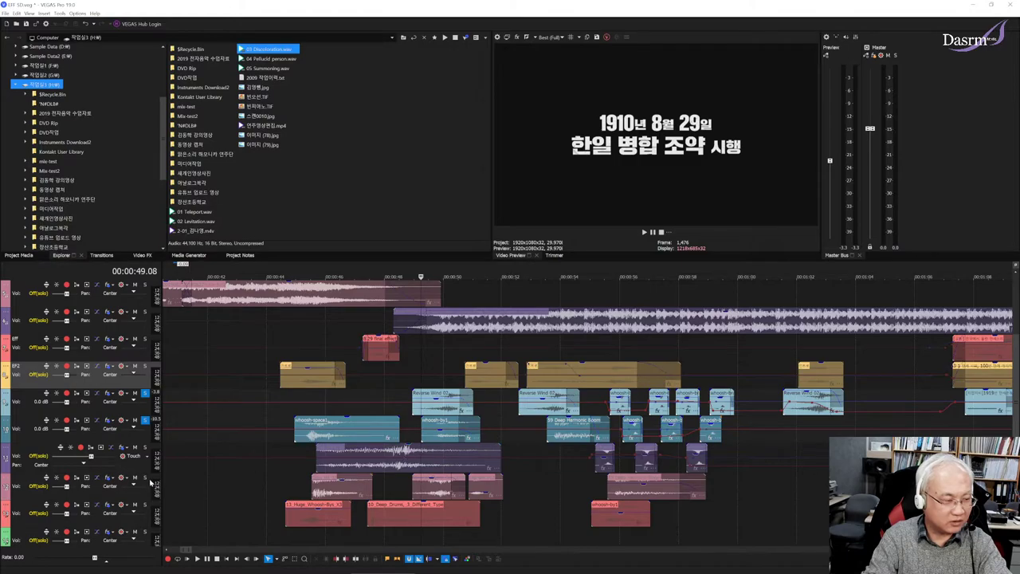
Step: Solo the pink hit track too and audition the passage from 49.08
left_click(146, 477)
key("space")
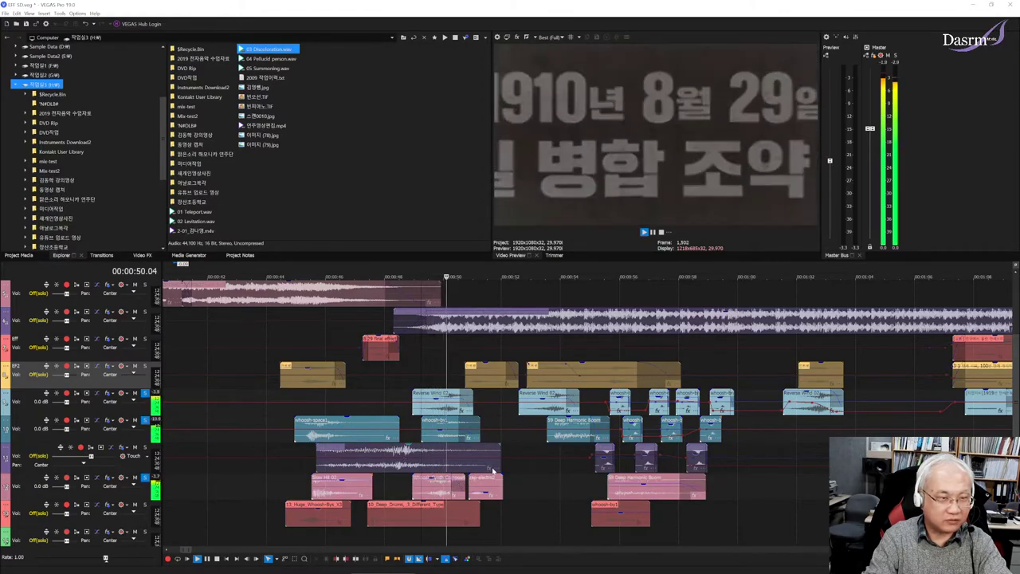
key("space")
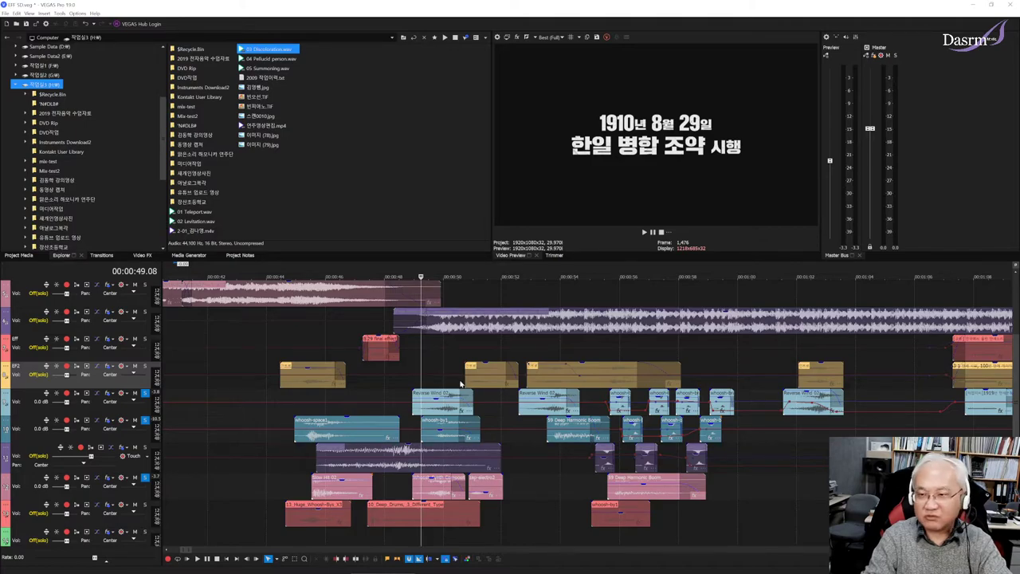
Step: Set the playback start near 00:49 and audition the soloed tracks
scroll(494, 394, "up", 1)
scroll(541, 409, "right", 3)
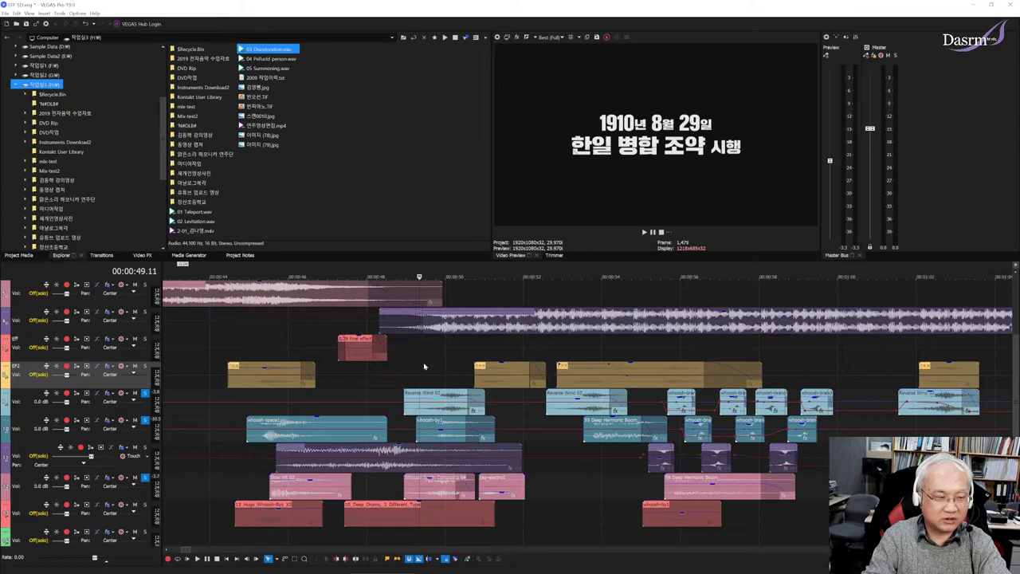
left_click(412, 366)
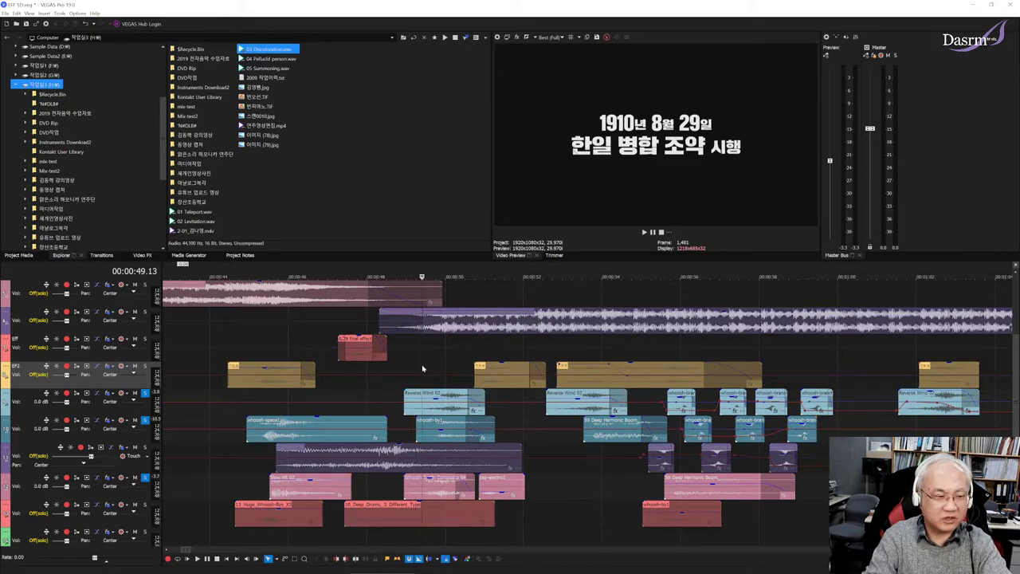
left_click(416, 368)
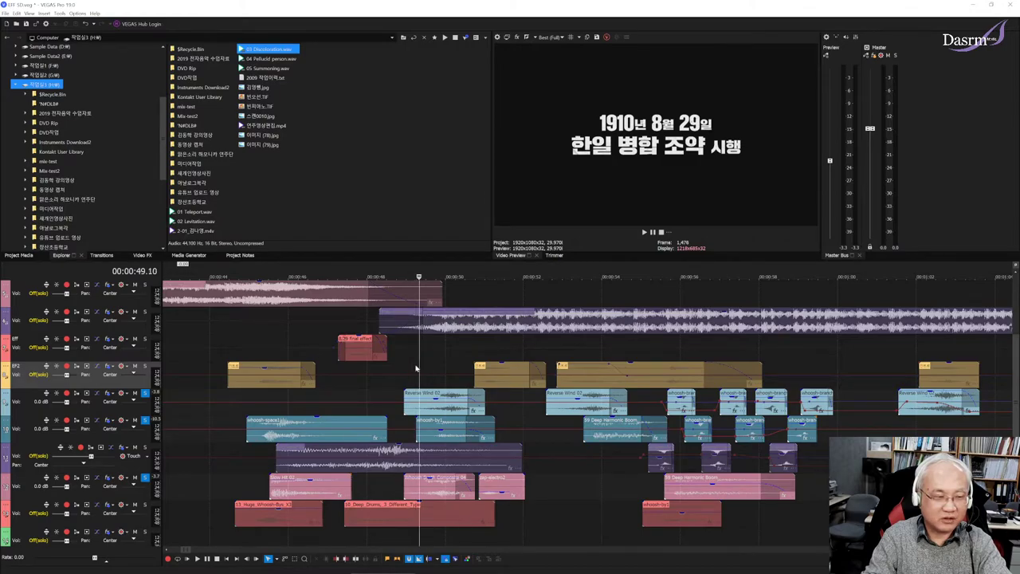
key("space")
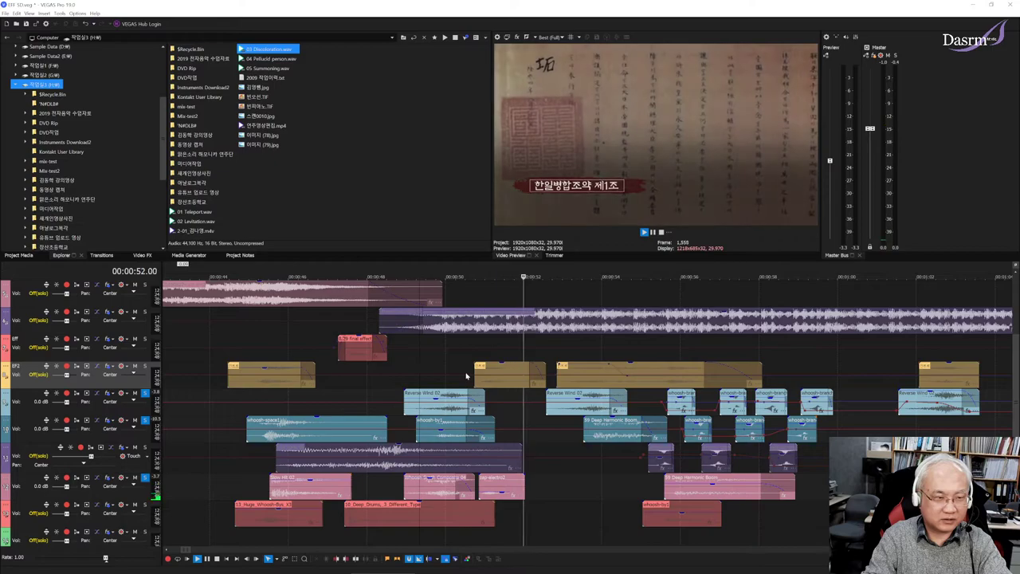
key("space")
Step: Replay from slightly later, then solo the yellow EFX2 track and play again
left_click(431, 369)
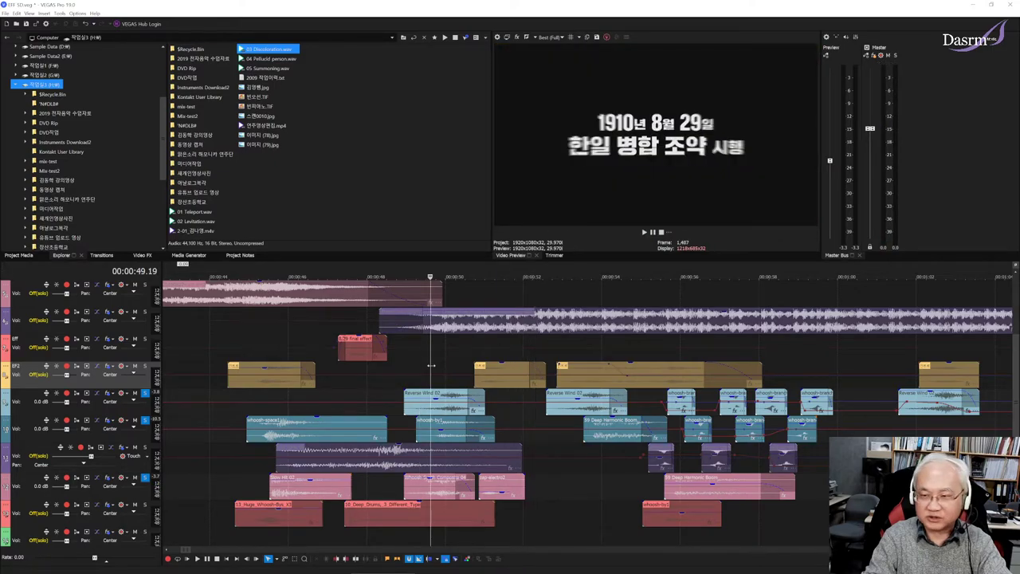
key("space")
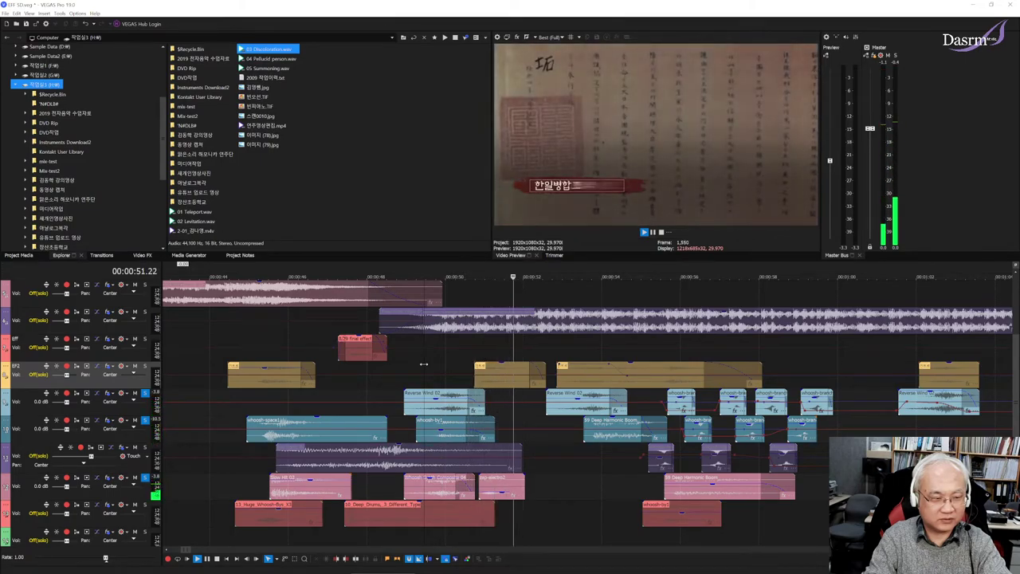
key("space")
left_click(145, 365)
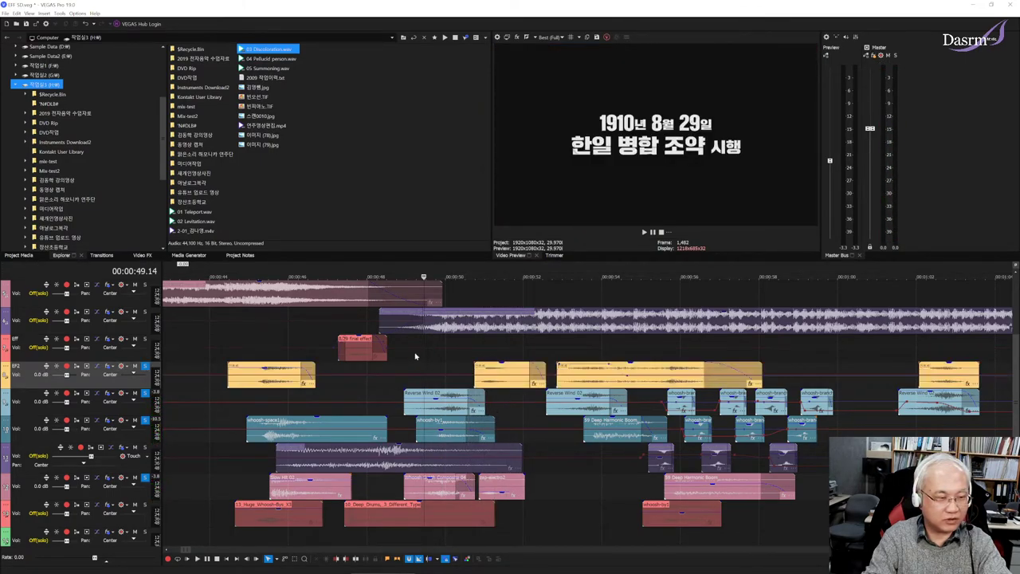
key("space")
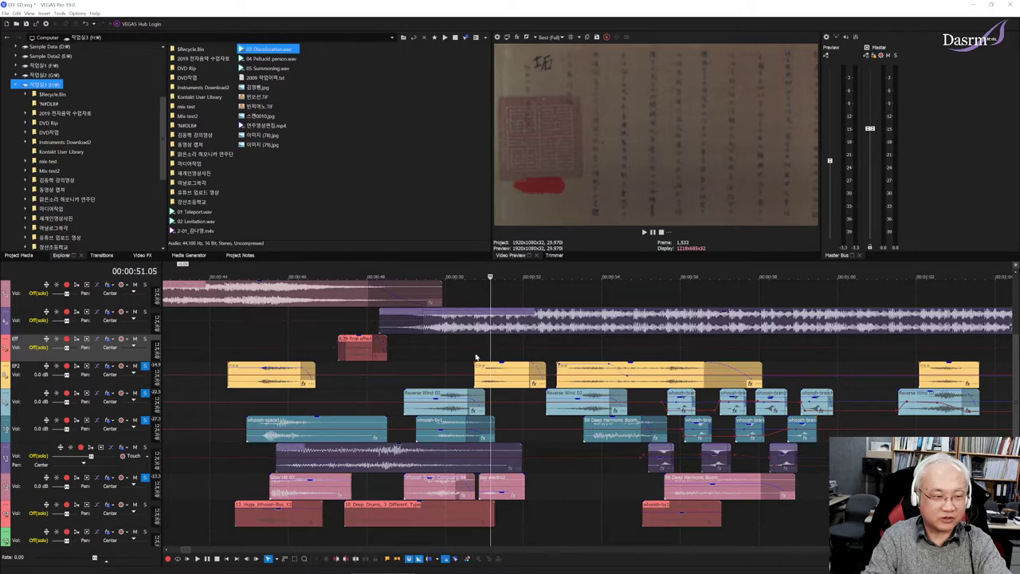
Step: Mark short time ranges around 00:51, then park the playhead at 00:50.26
left_click_drag(476, 357, 516, 351)
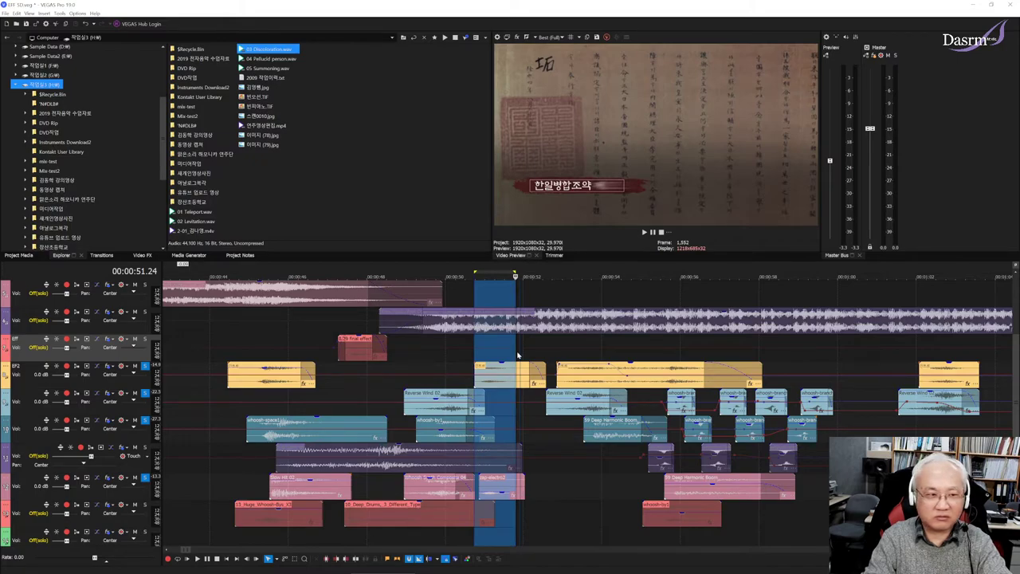
left_click(486, 358)
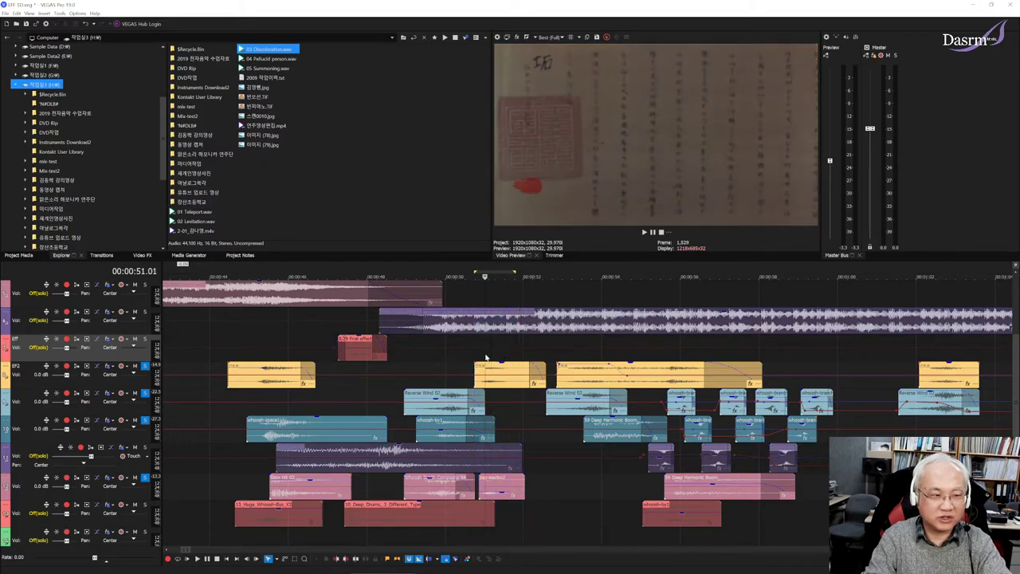
left_click_drag(481, 356, 512, 352)
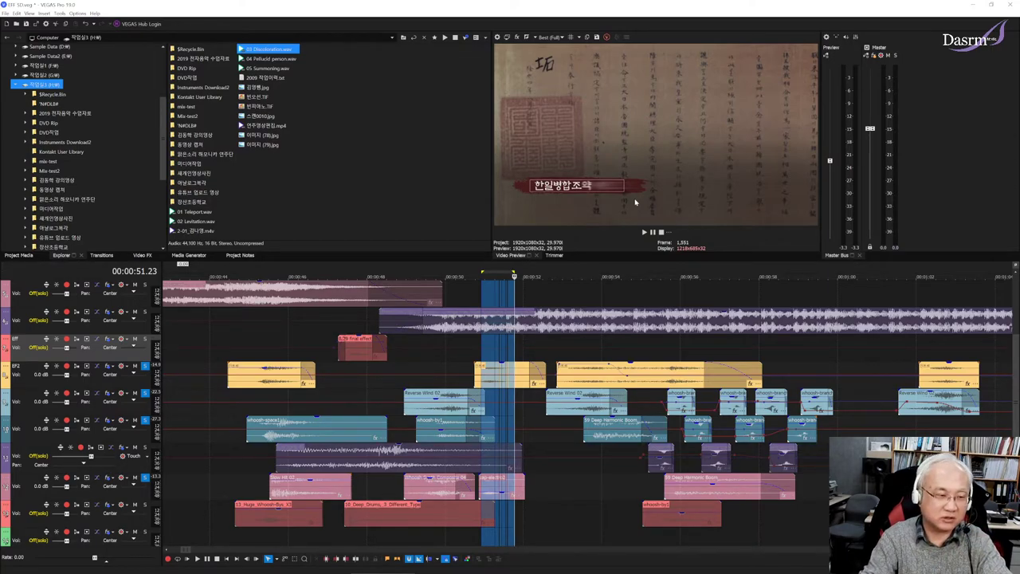
left_click(479, 359)
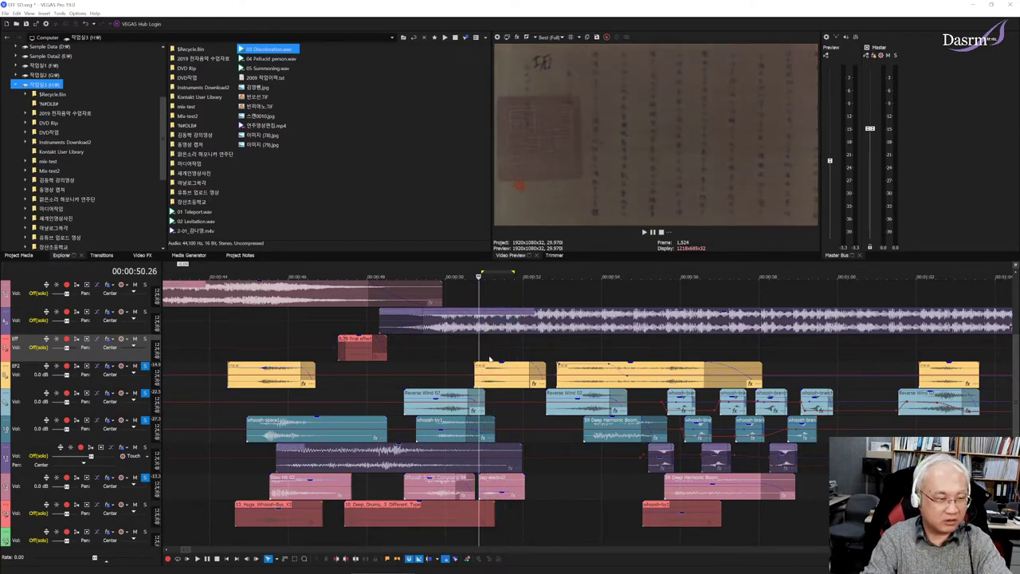
Step: Unsolo the Reverse Wind and whoosh tracks and audition EFX2 alone
left_click(145, 393)
left_click(145, 420)
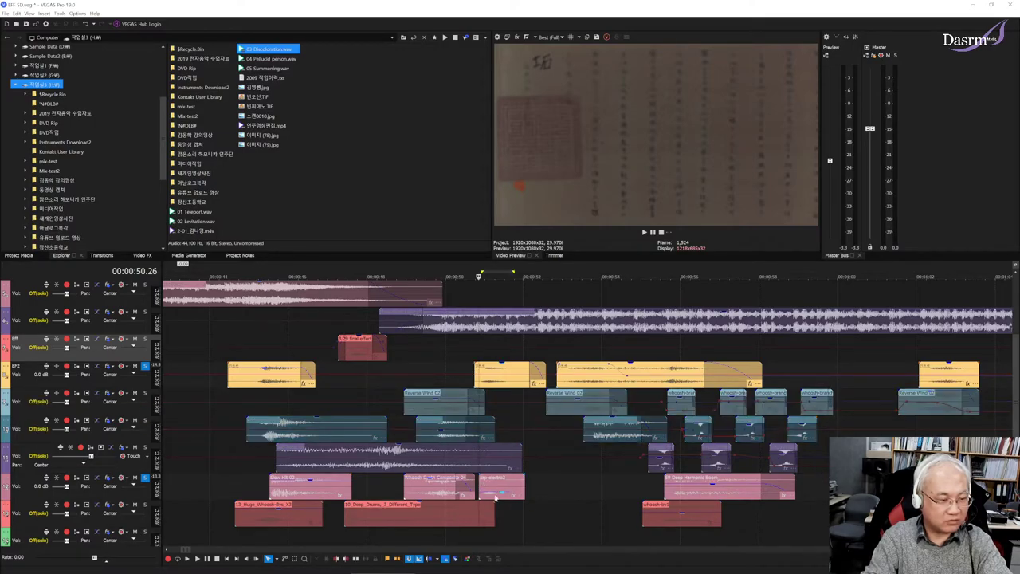
key("space")
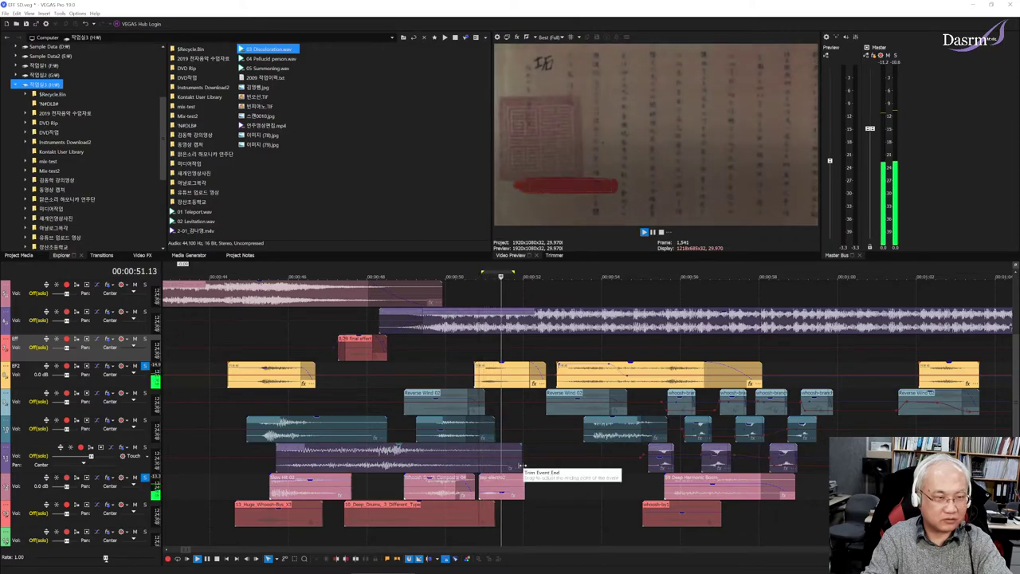
key("space")
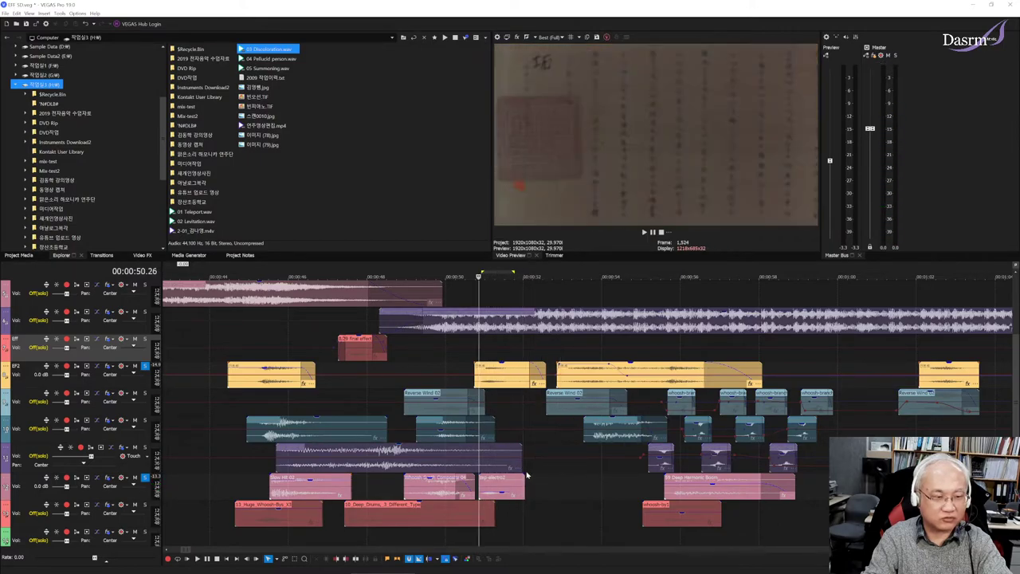
Step: Play the narration passage from about 00:53, select the Reverse Wind 02 event, and replay
left_click(561, 346)
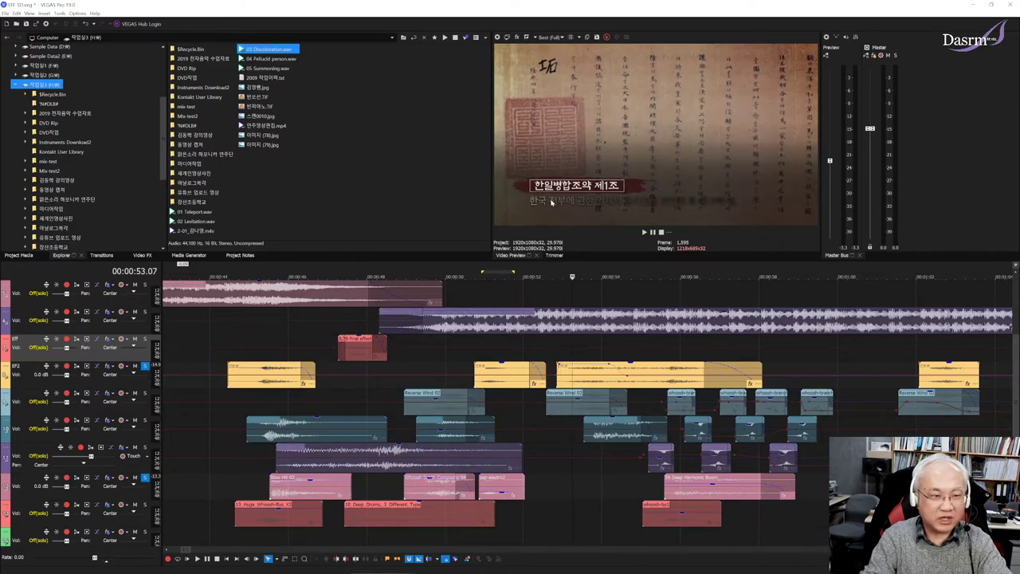
key("space")
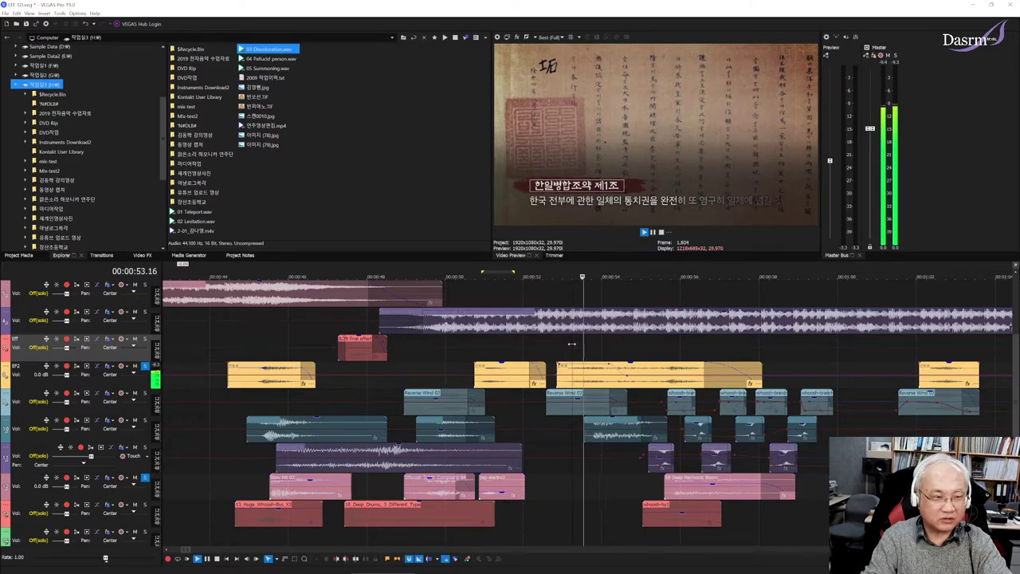
key("space")
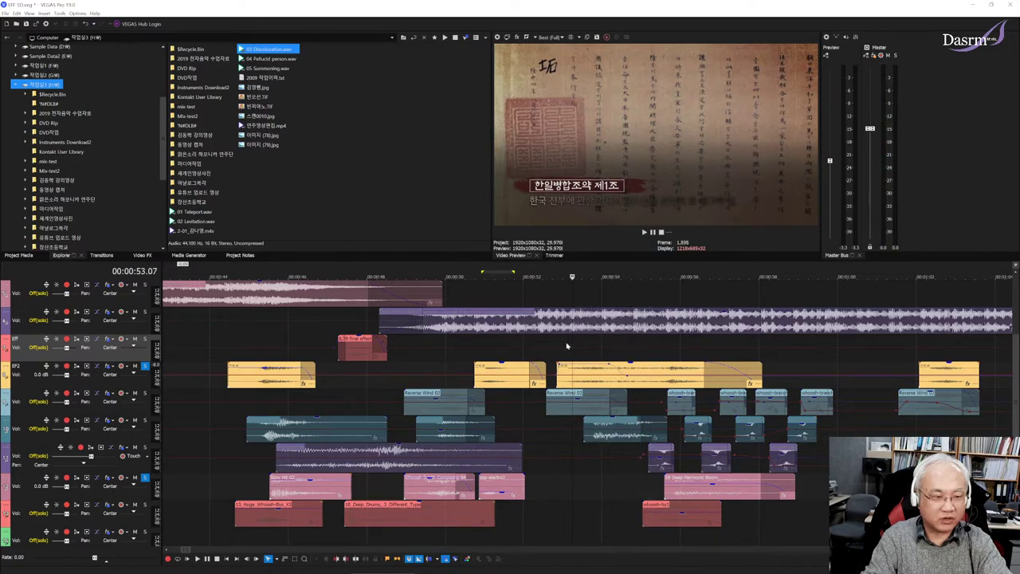
key("space")
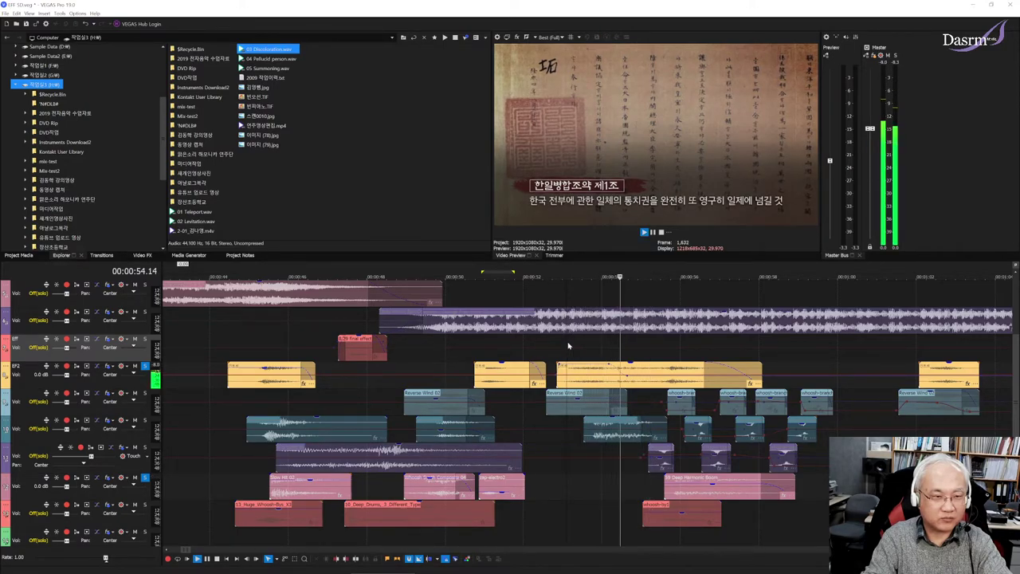
key("space")
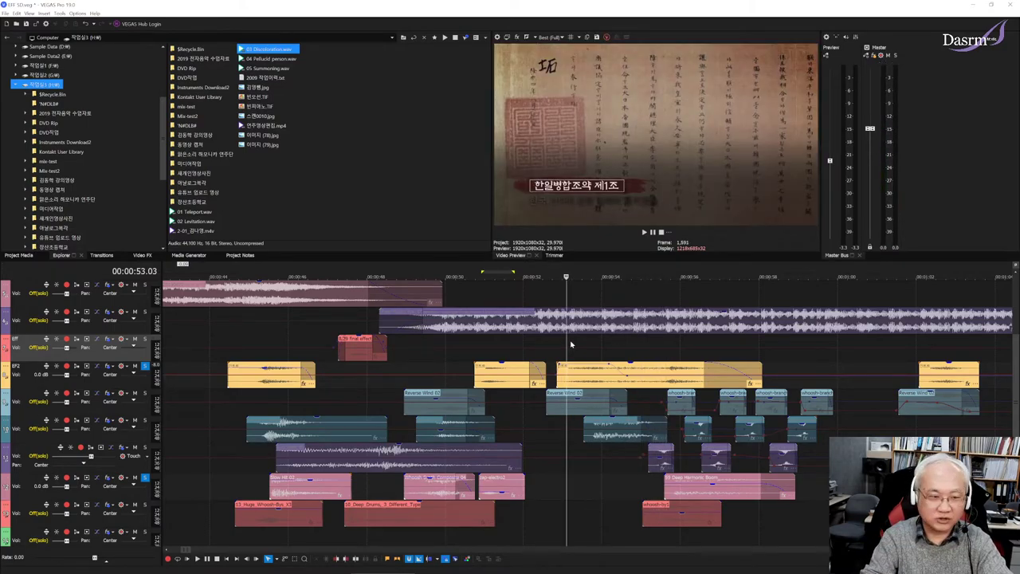
left_click(434, 401)
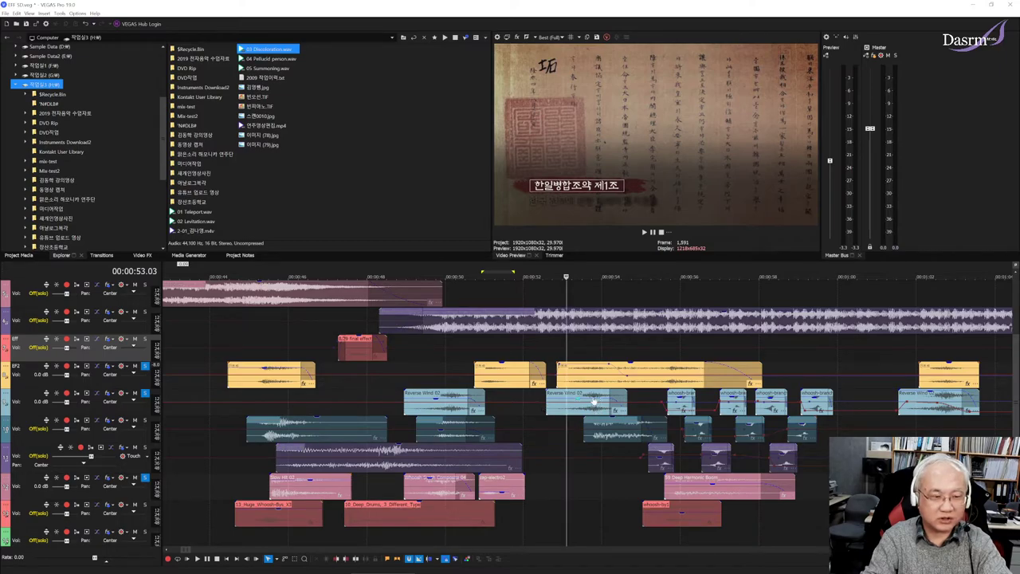
key("space")
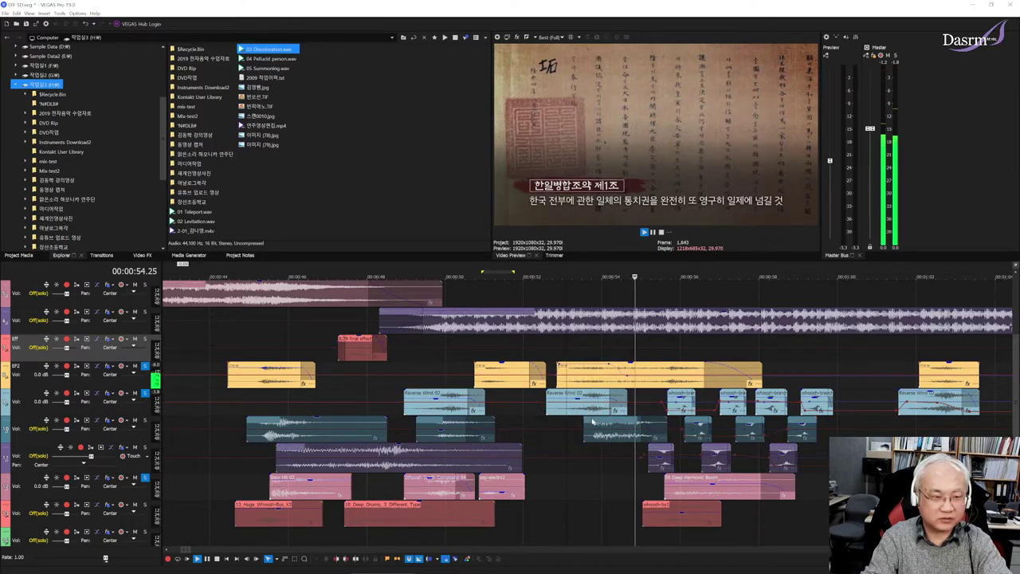
key("space")
Step: Re-solo the whoosh track, unsolo Reverse Wind and EFX2, and play from 00:53.22
left_click(145, 421)
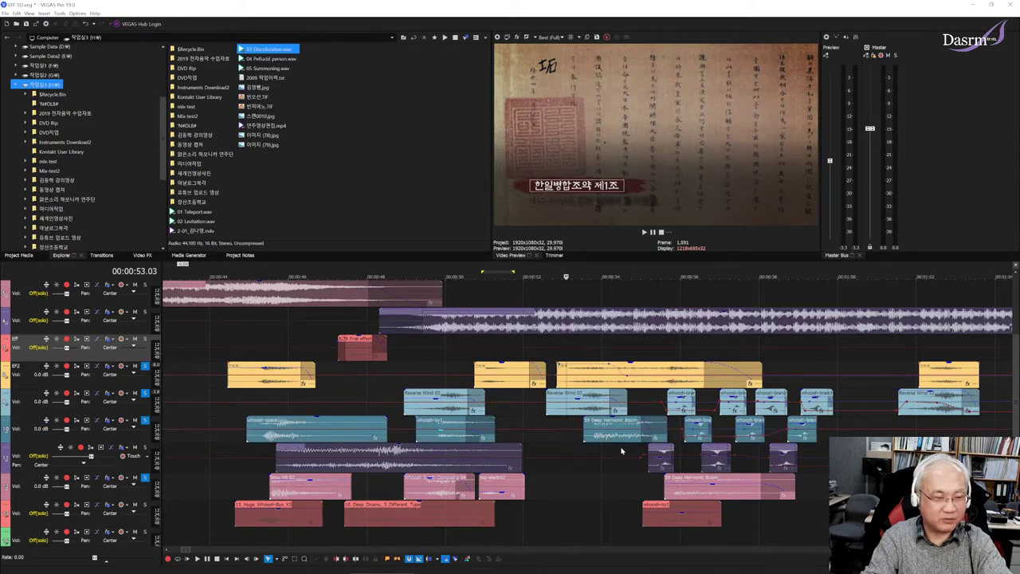
left_click(592, 451)
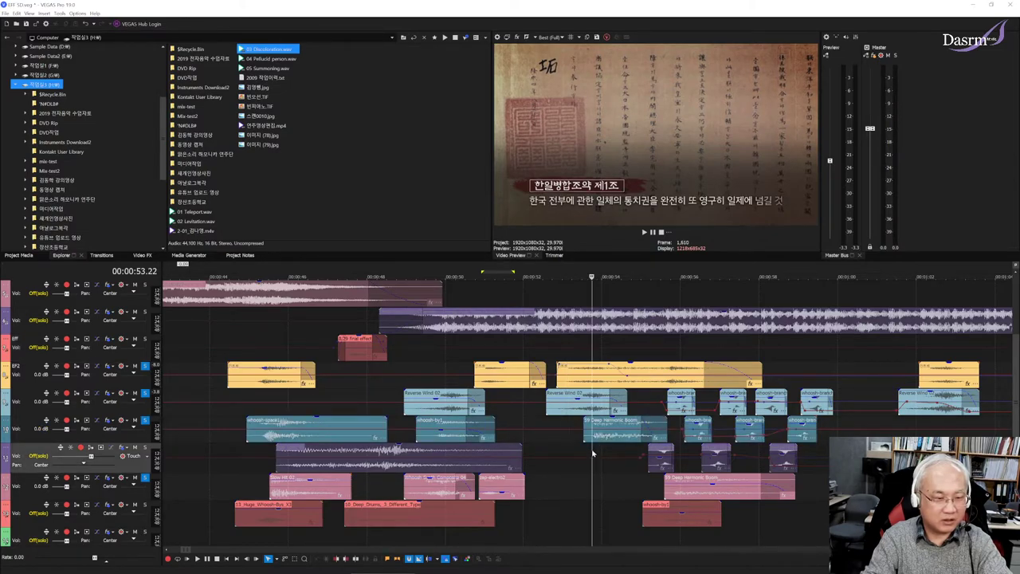
left_click(145, 393)
left_click(145, 366)
key("space")
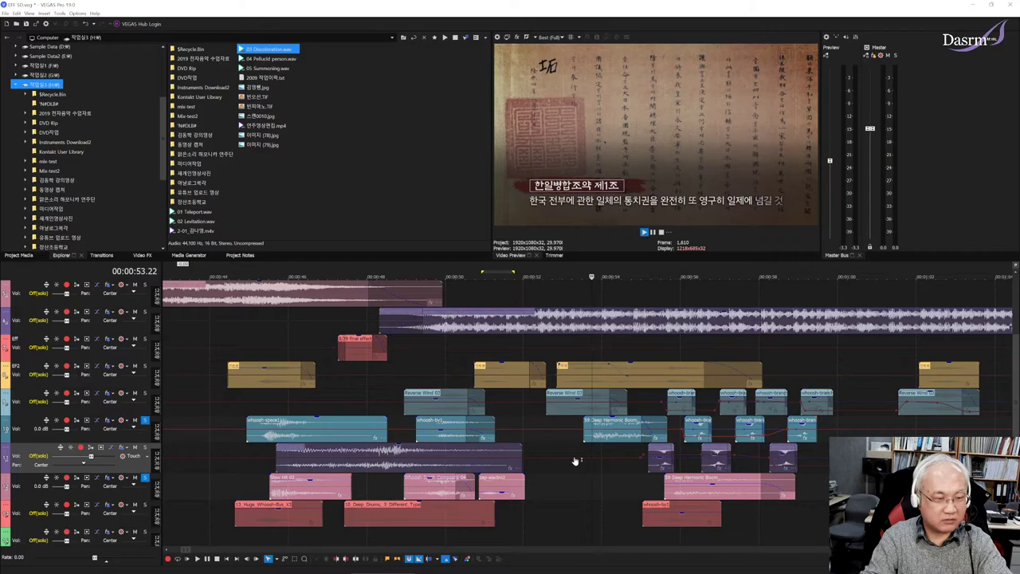
key("space")
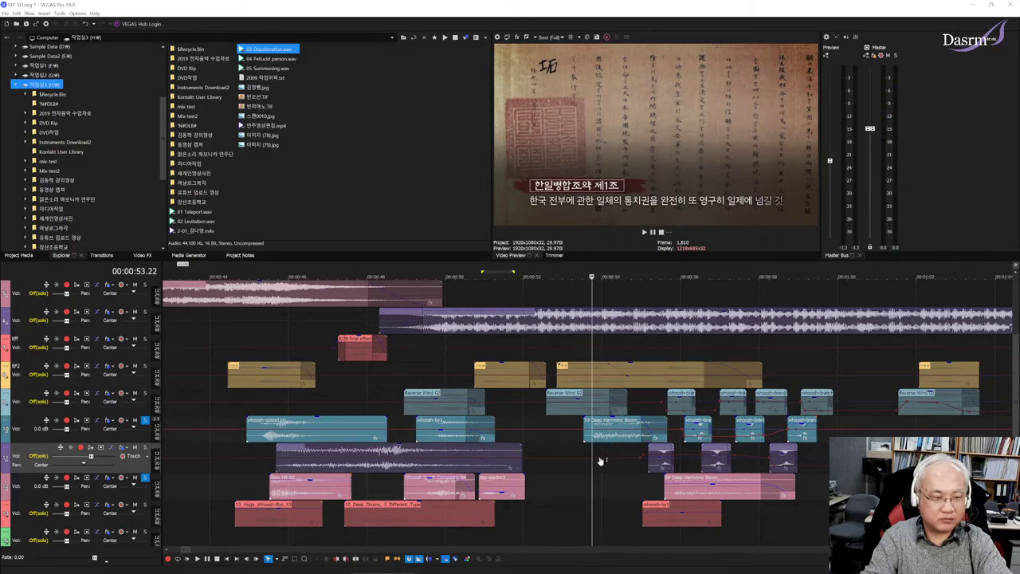
Step: Re-solo Reverse Wind and EFX2, audition from 00:52.27, then solo track 7 as well
left_click(558, 457)
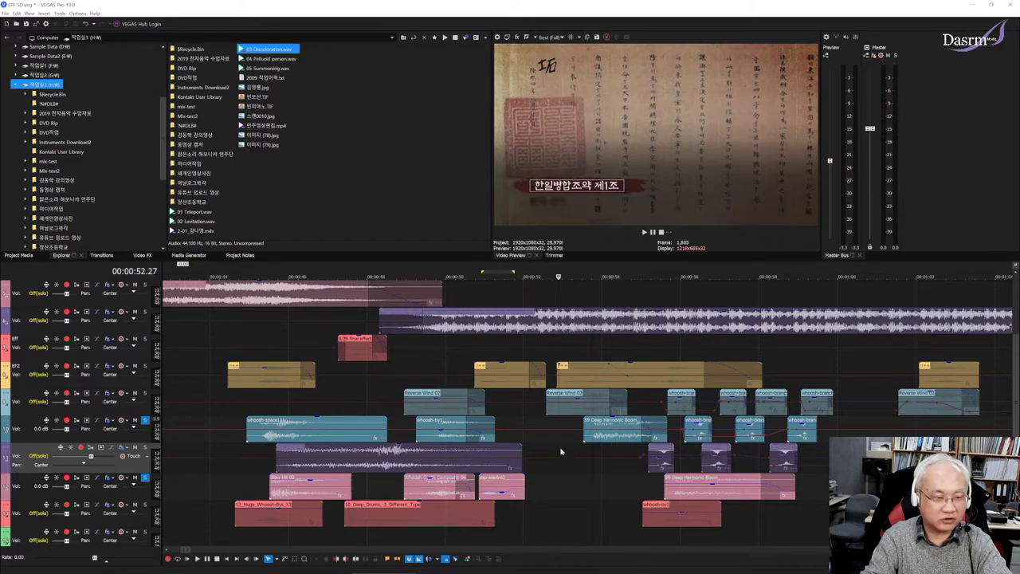
left_click(145, 393)
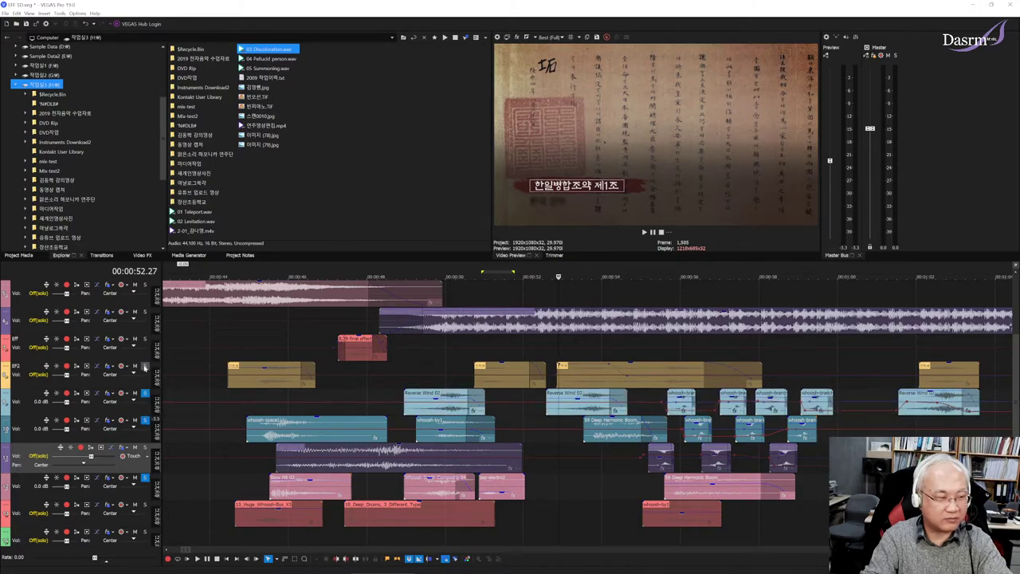
left_click(145, 366)
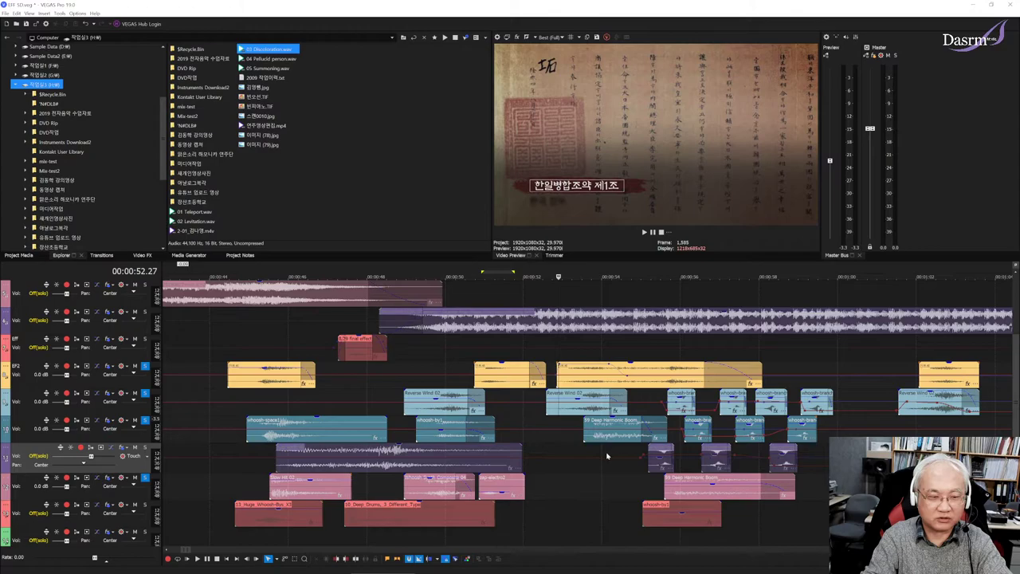
key("space")
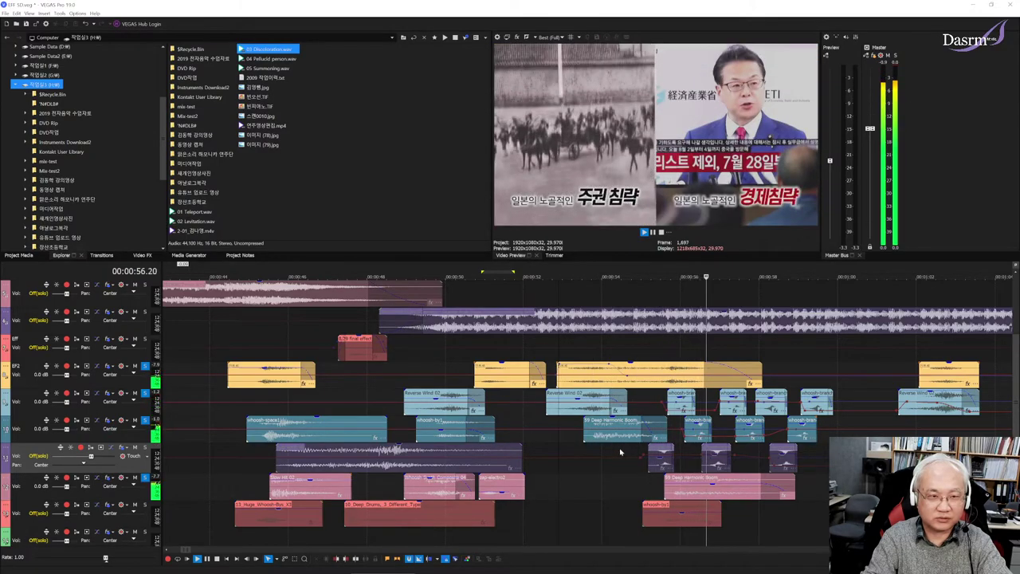
key("space")
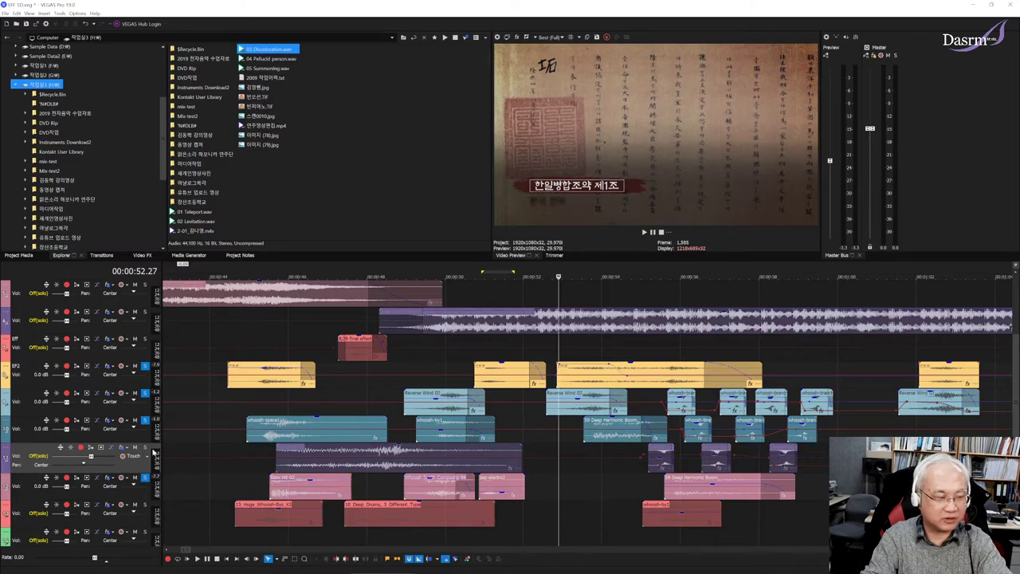
left_click(146, 450)
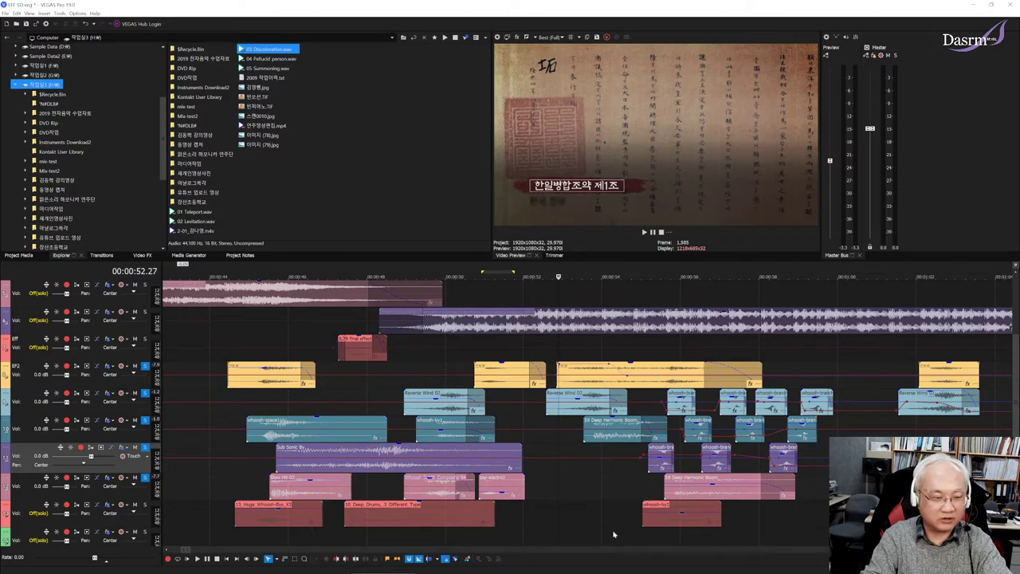
Step: Solo track 9 with the red clips and audition from about 55 and 55.2 seconds
left_click(145, 505)
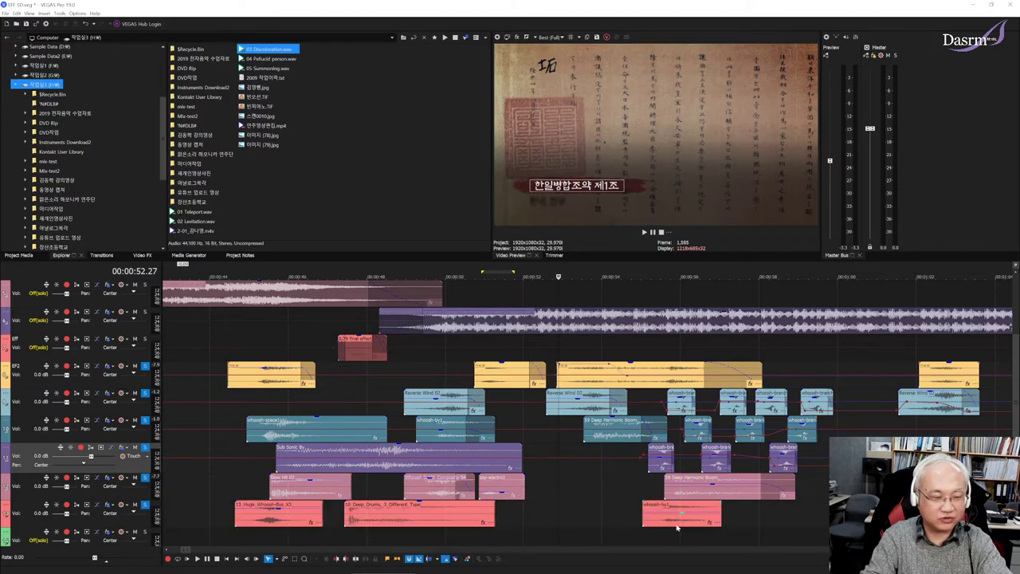
left_click(645, 494)
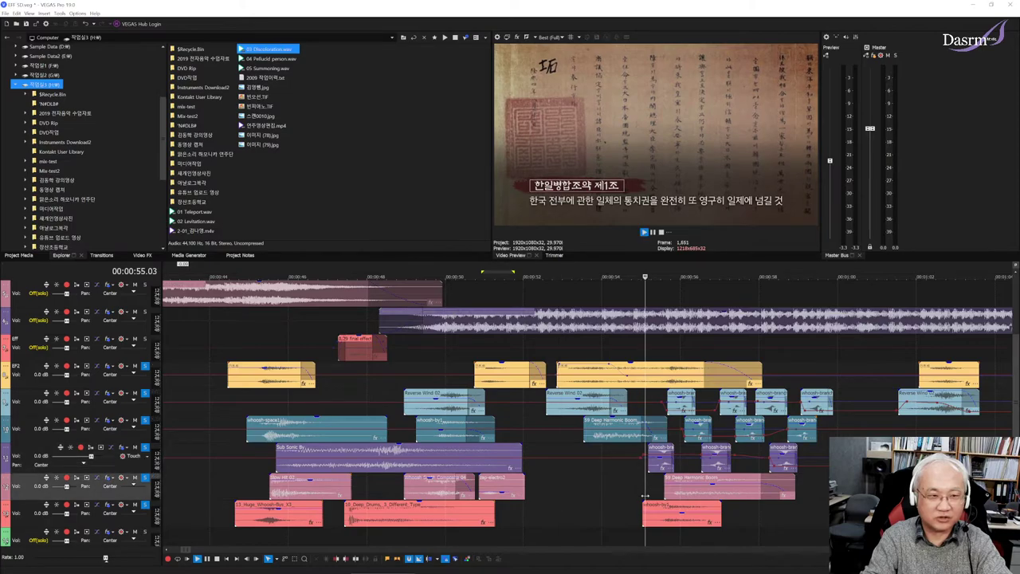
key("space")
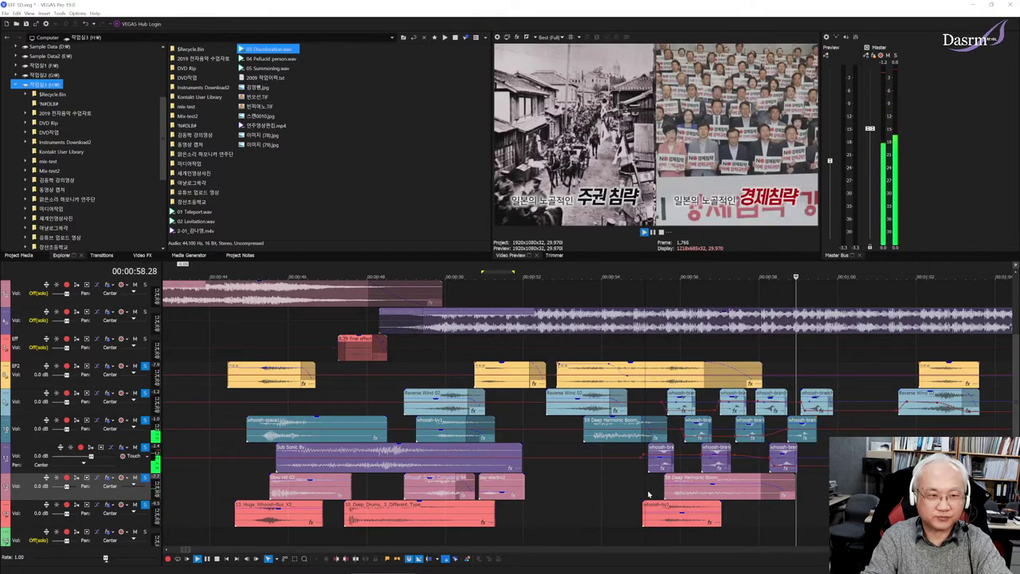
key("space")
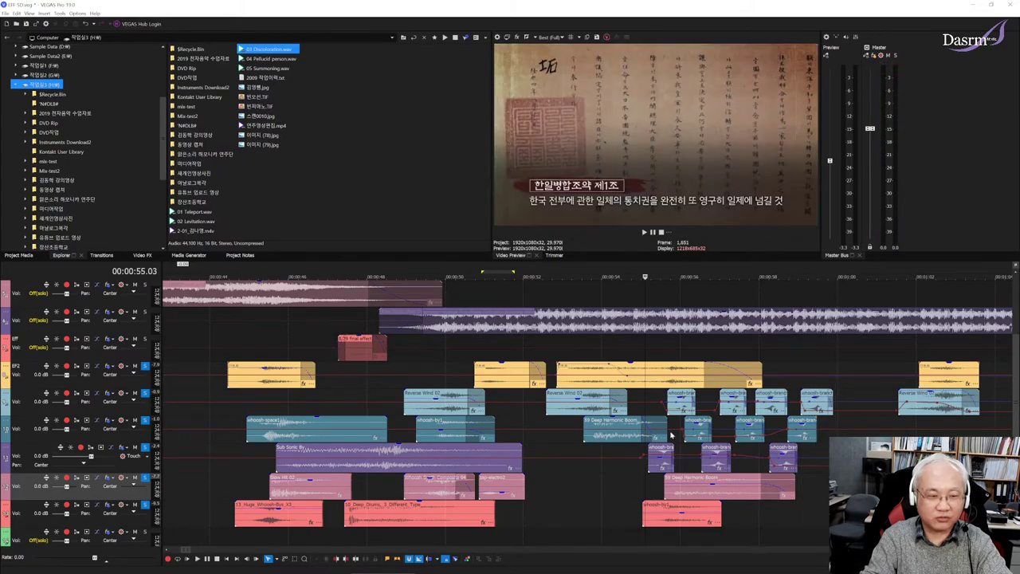
left_click(671, 425)
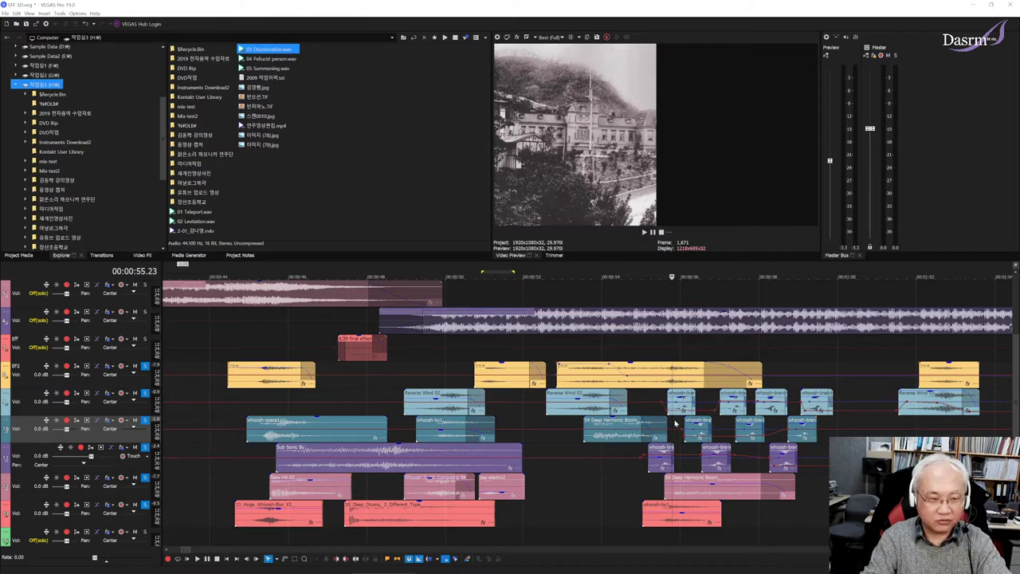
key("space")
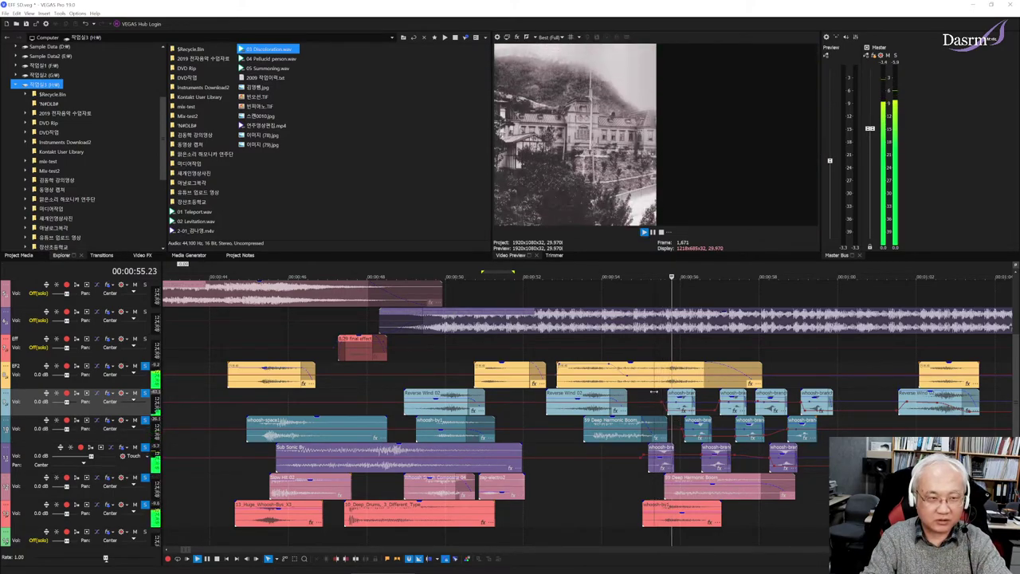
key("space")
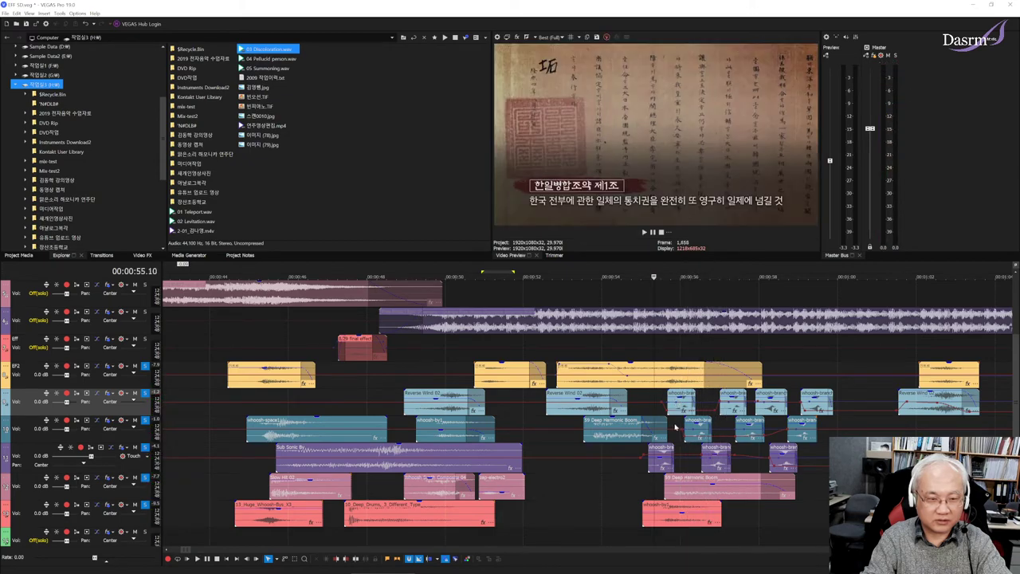
Step: Lower the pan envelope point before the whoosh clip to 62% Right, cursor near 55.19 s
scroll(679, 432, "up", 2)
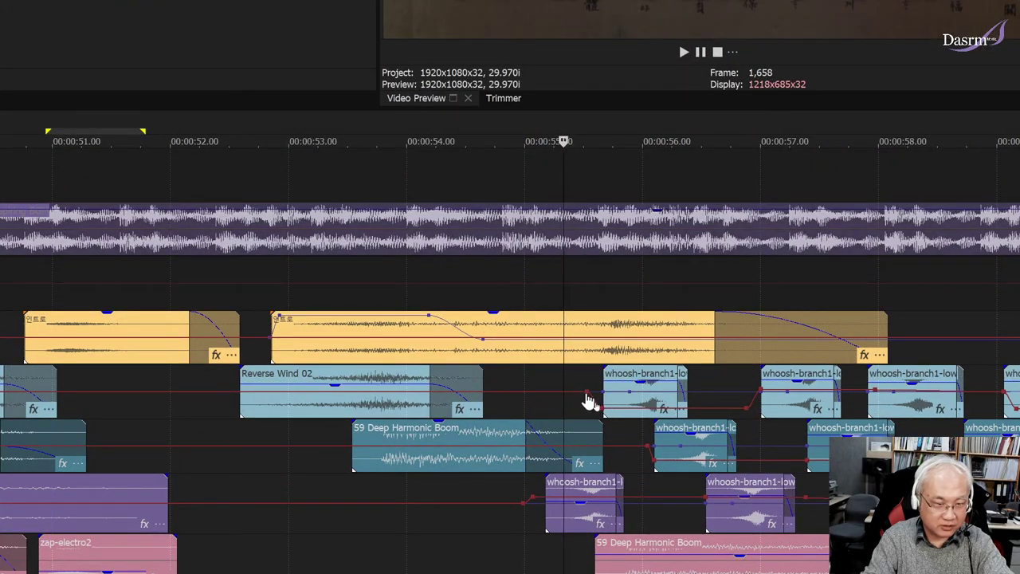
left_click_drag(587, 399, 603, 420)
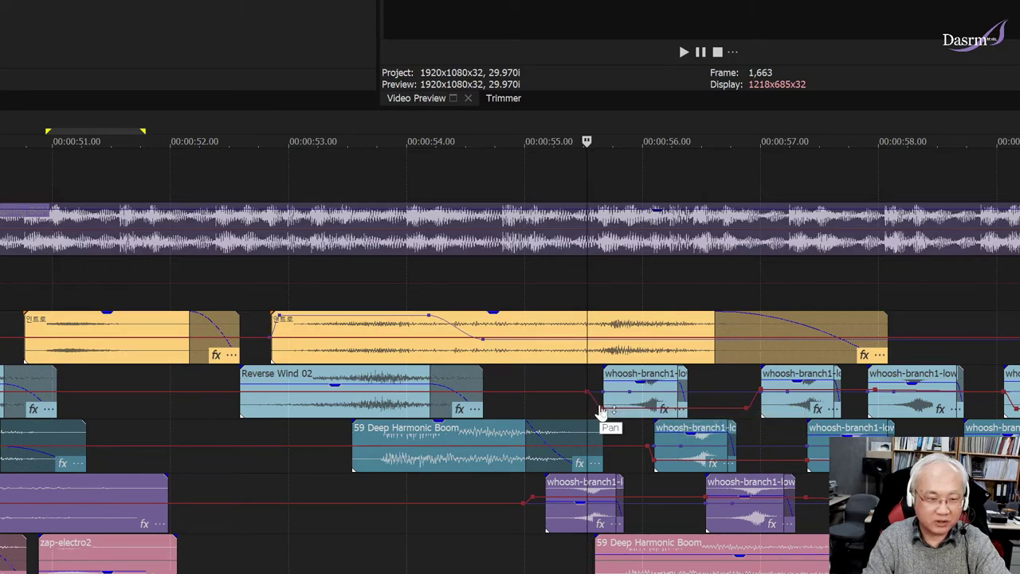
left_click(601, 408)
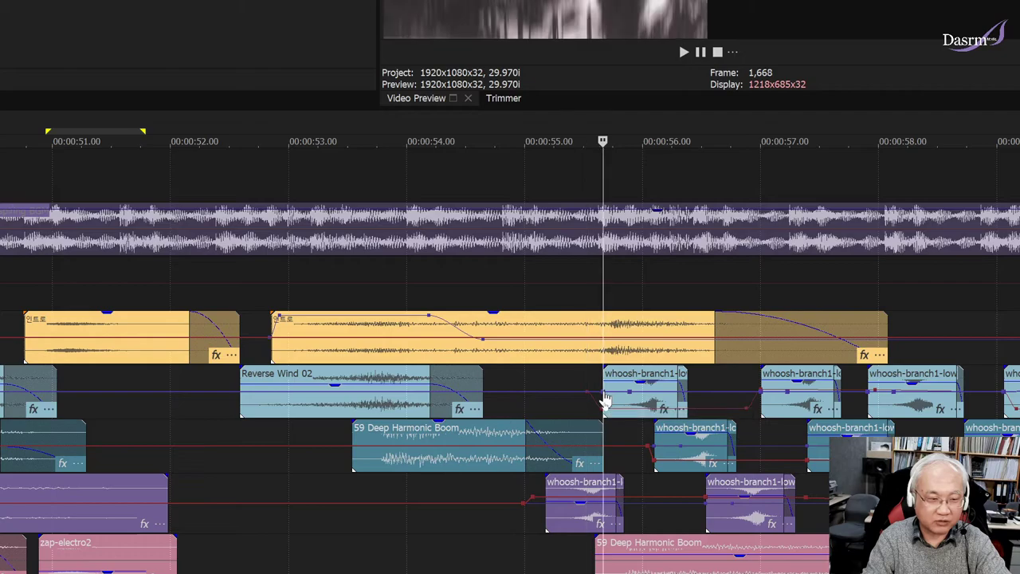
left_click(598, 411)
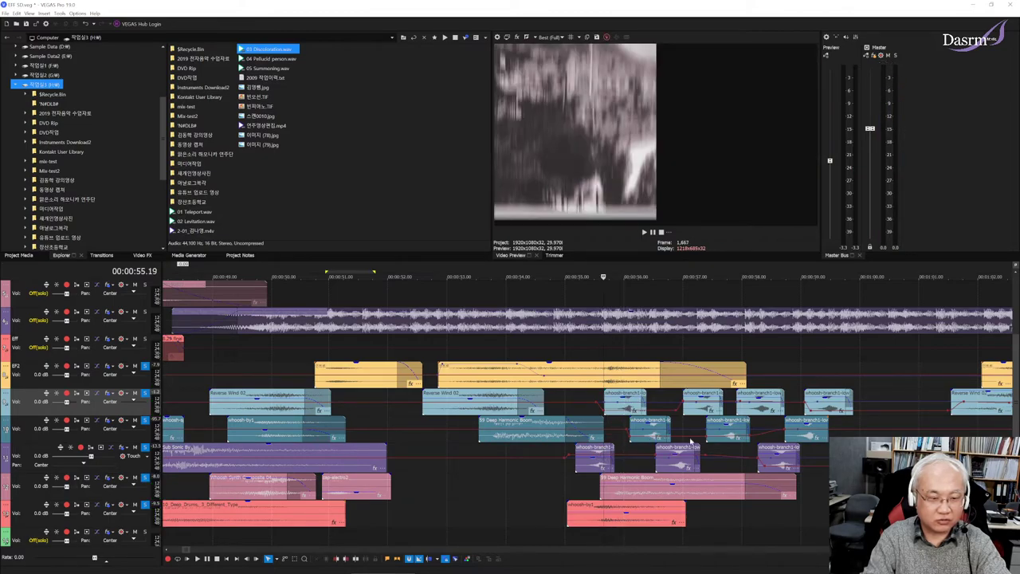
Step: Play from 55.09 s to hear the pan change, then zoom out to roughly 0:20–1:30
left_click(583, 343)
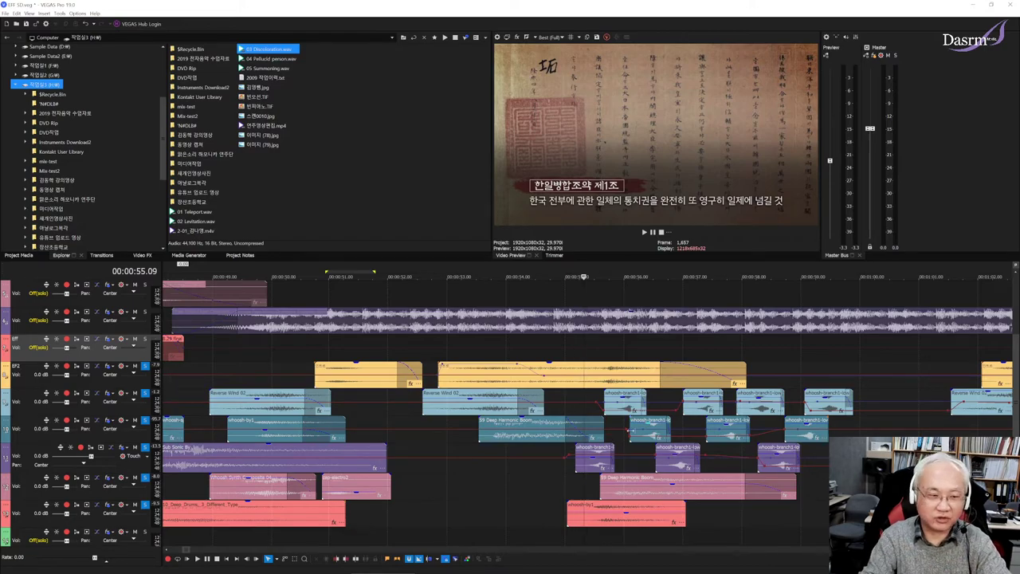
key("space")
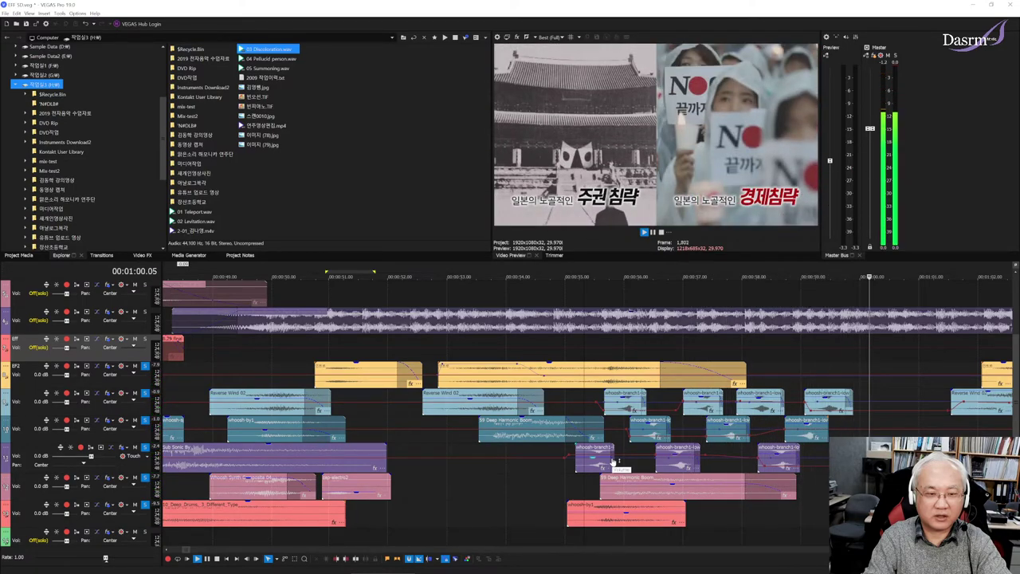
key("space")
scroll(637, 450, "down", 3)
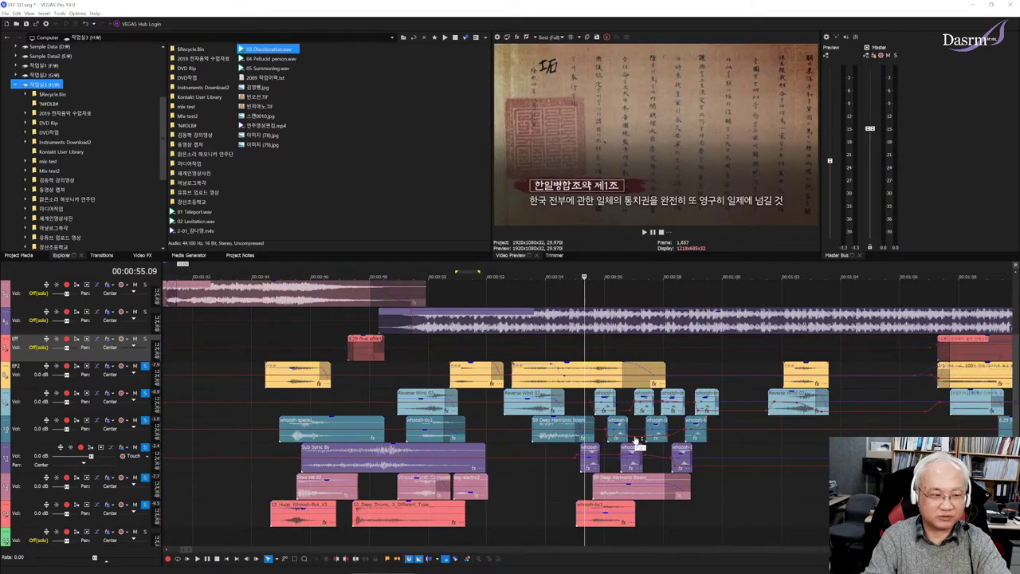
scroll(635, 439, "down", 3)
scroll(635, 439, "down", 3)
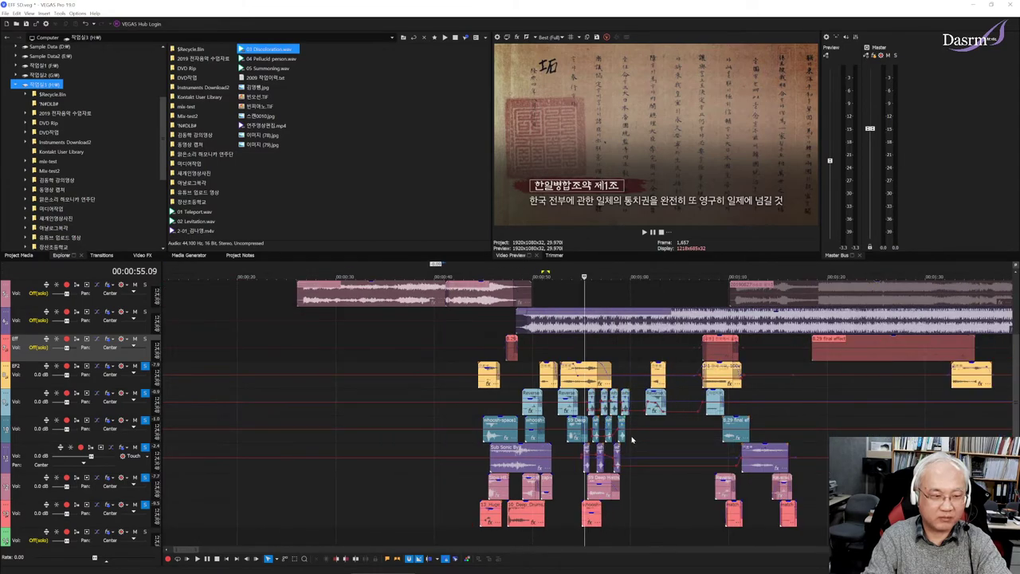
Step: Turn off solo on tracks 4 through 9 and move the playhead to about 44 seconds
left_click(145, 365)
left_click(144, 393)
left_click(144, 420)
left_click(144, 447)
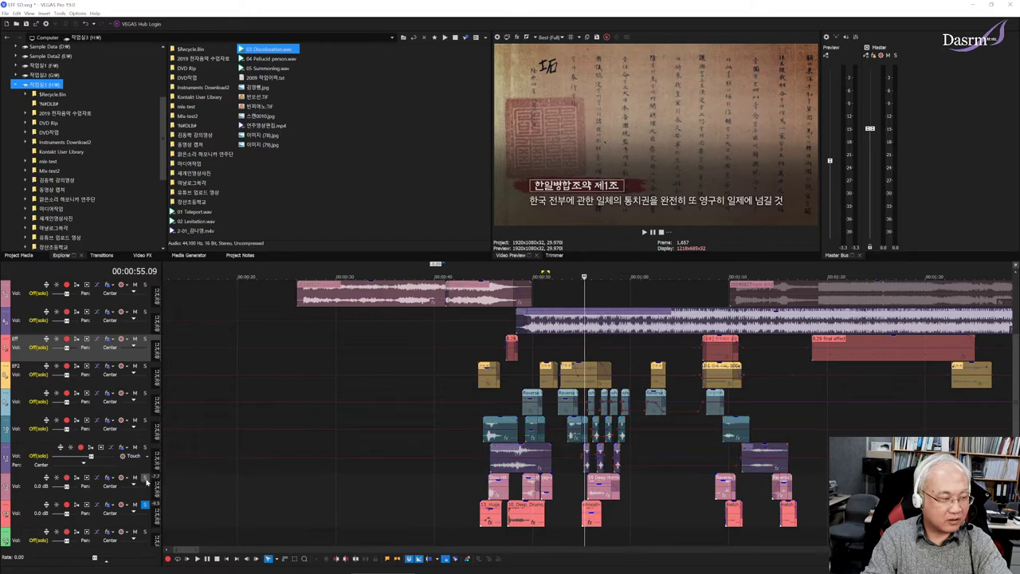
left_click(144, 478)
left_click(144, 505)
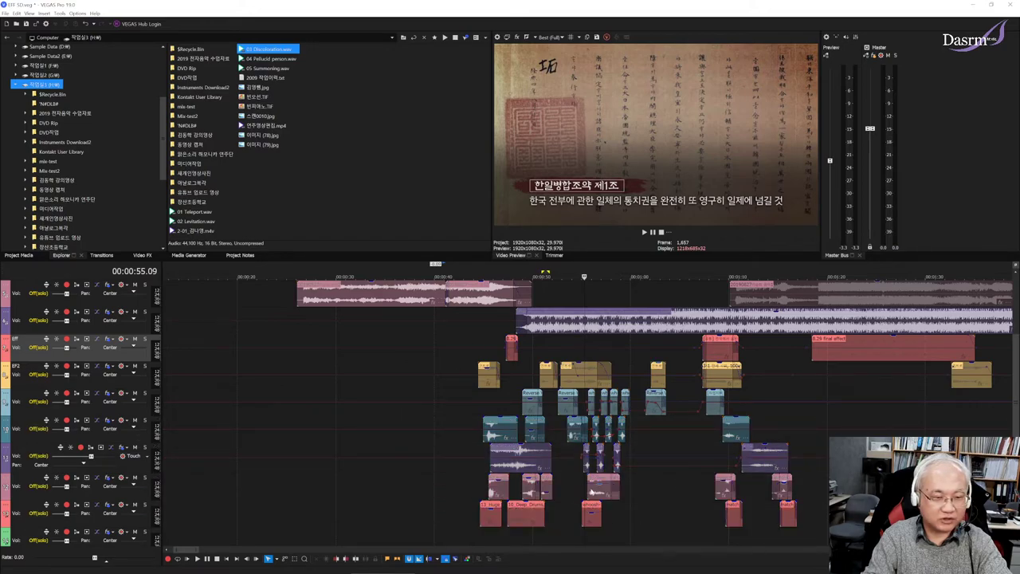
left_click(482, 317)
Step: Unsolo the Sync, Inter and top audio tracks and play the full mix from about 42 s
scroll(367, 355, "up", 4)
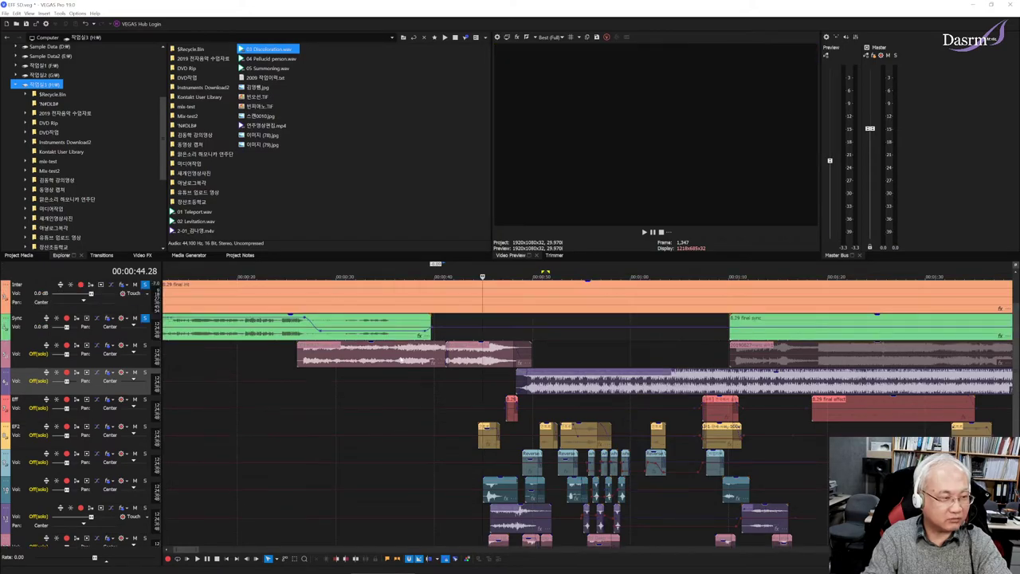
scroll(401, 359, "down", 1)
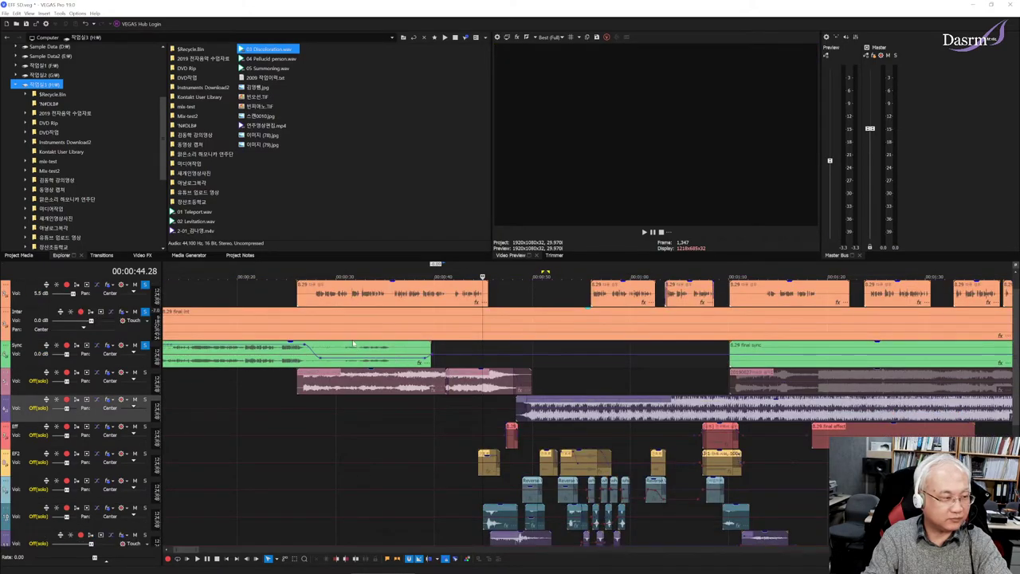
scroll(353, 345, "up", 1)
left_click(145, 372)
left_click(144, 337)
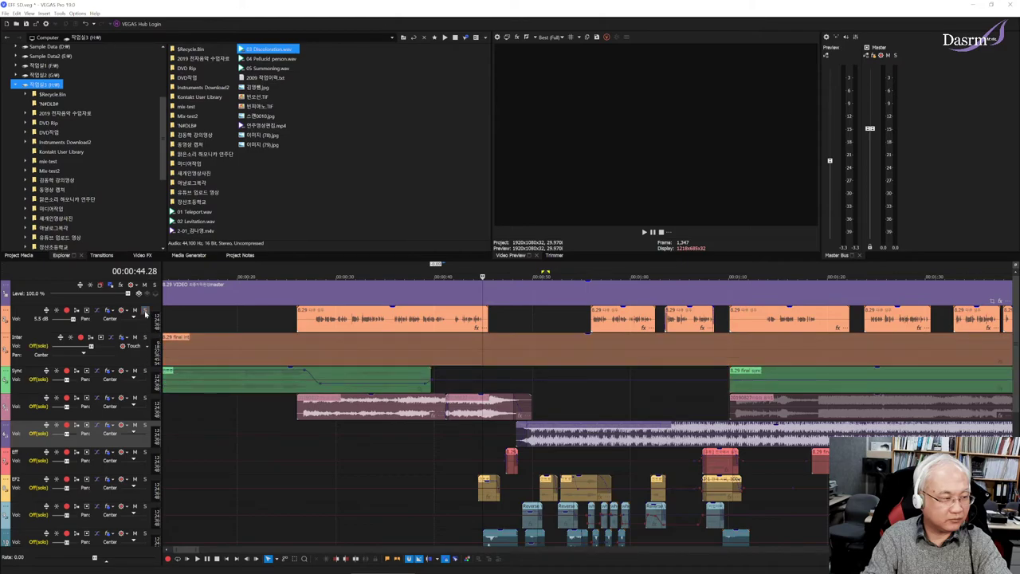
left_click(144, 310)
scroll(470, 406, "down", 2)
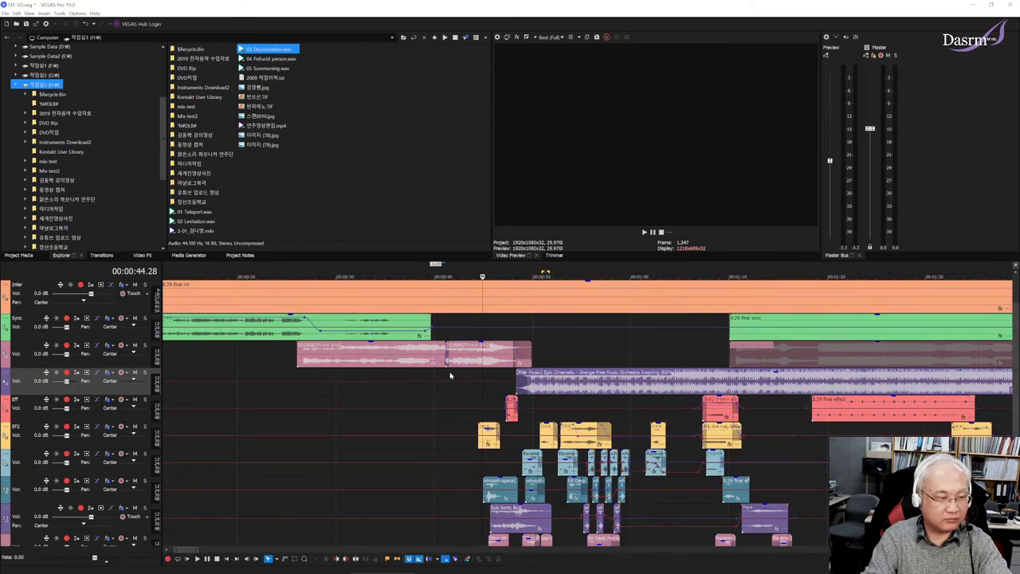
left_click(450, 375)
key("space")
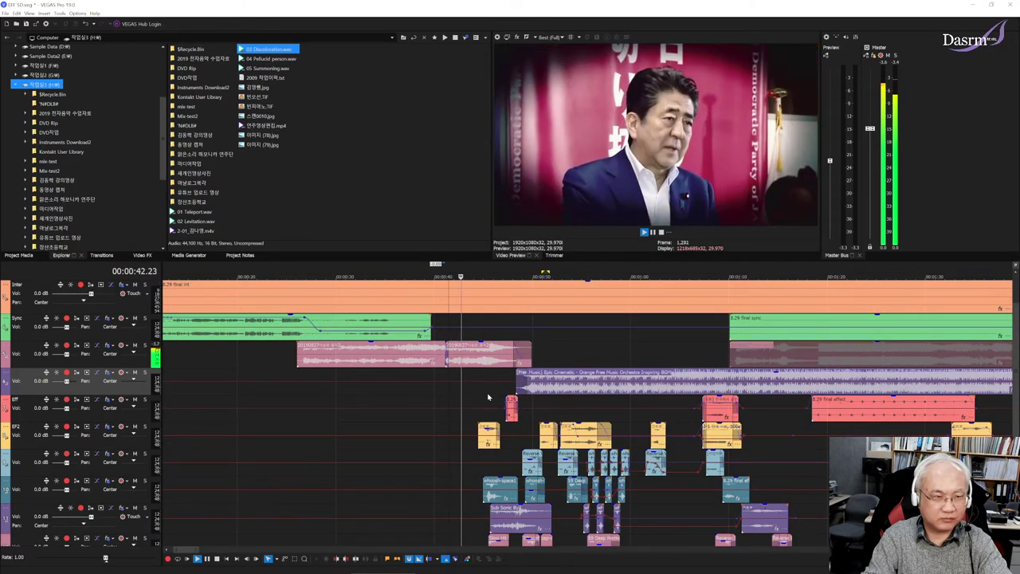
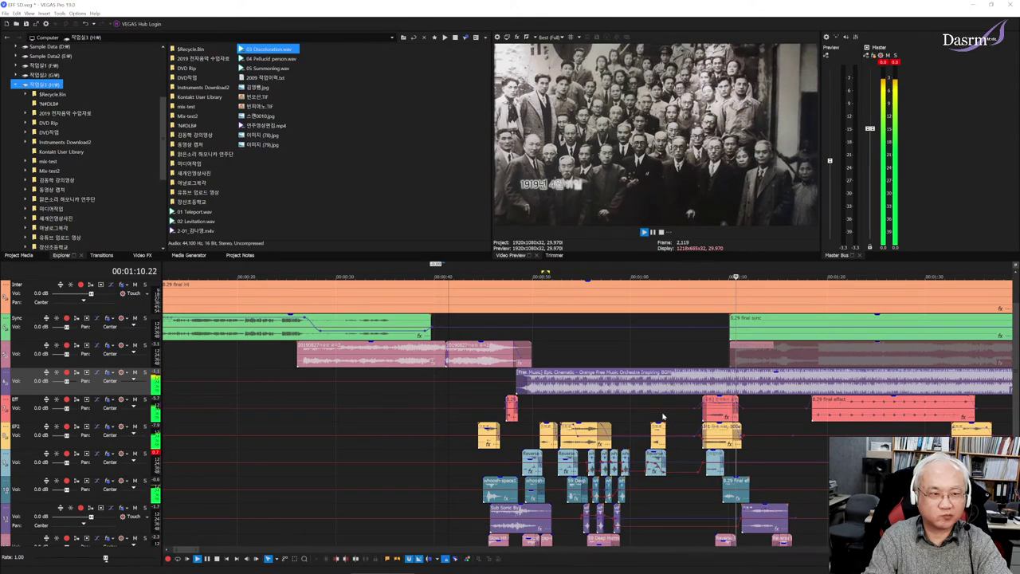
Step: Stop playback and mute the orchestral background music track
scroll(663, 415, "right", 2)
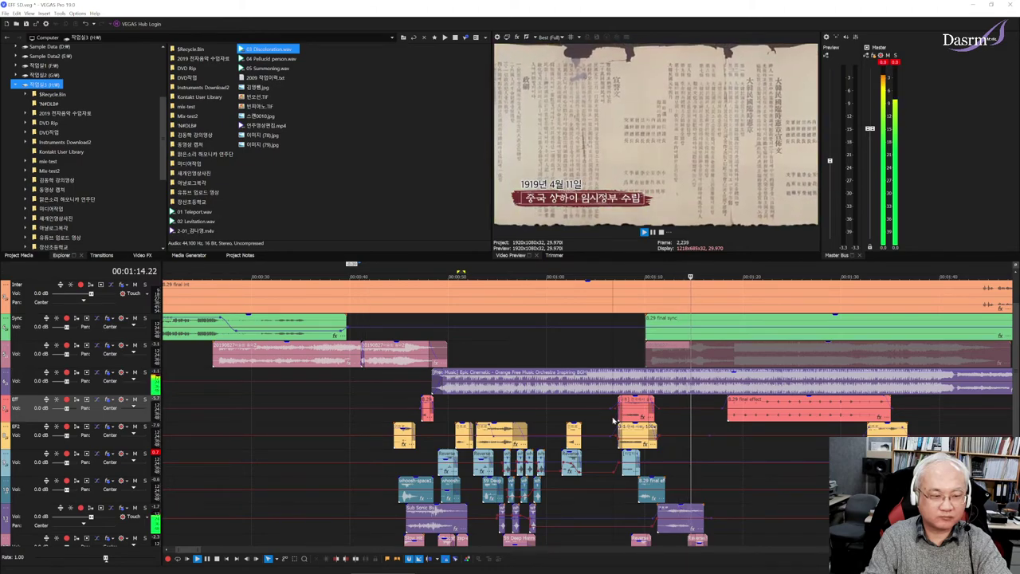
key("space")
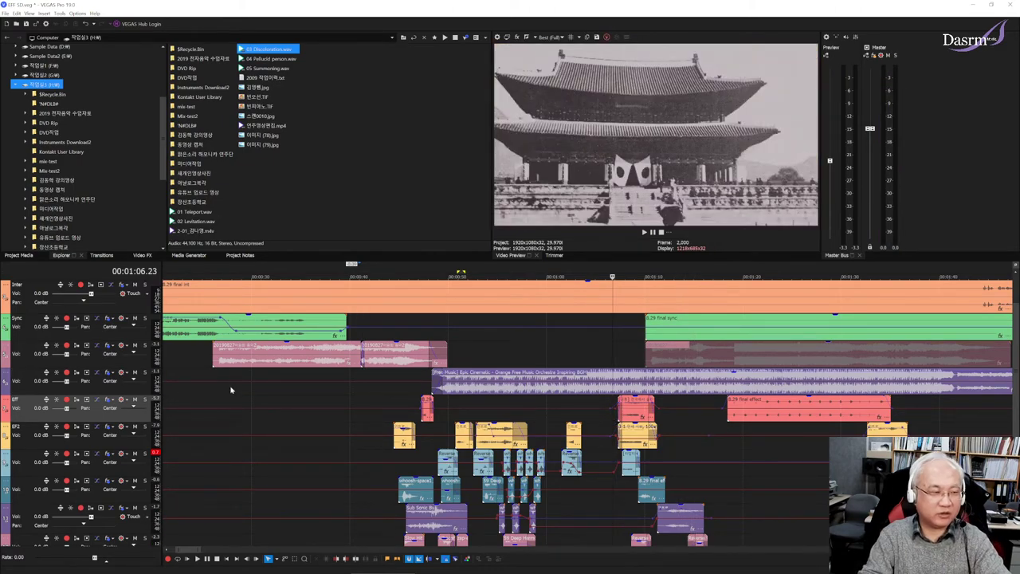
left_click(134, 372)
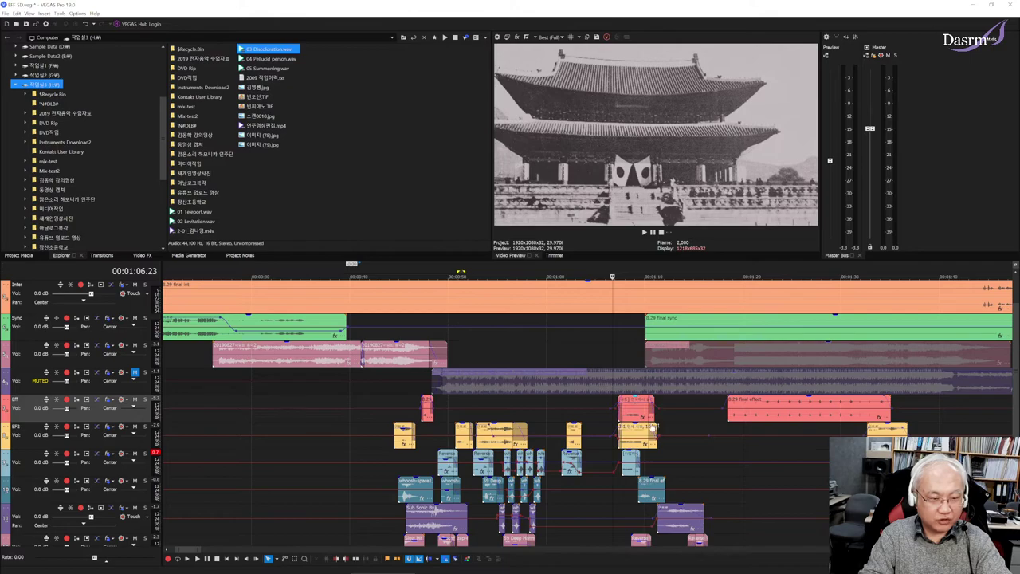
Step: Play the sound effects from about 1:07 without the music
left_click(617, 483)
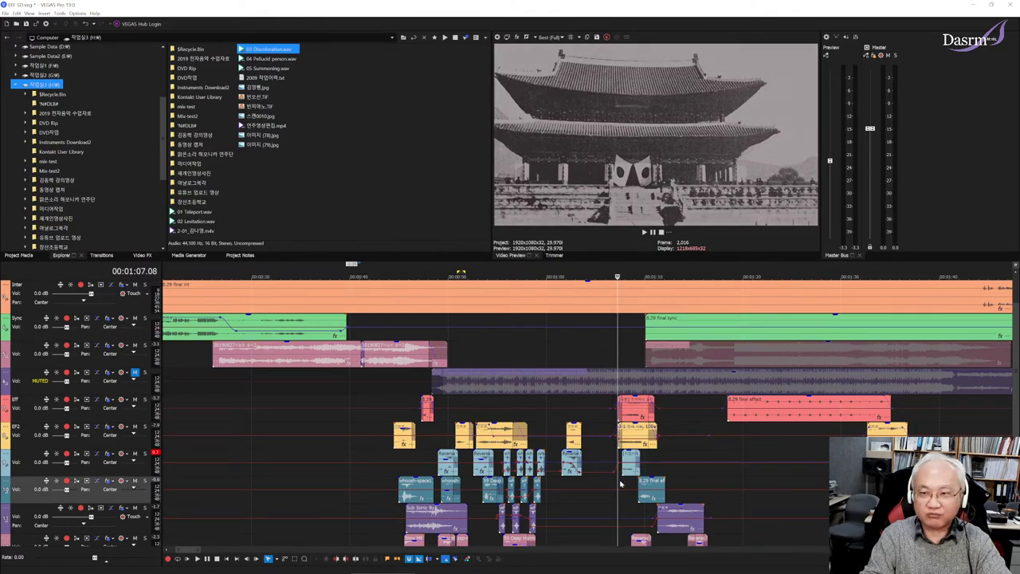
key("space")
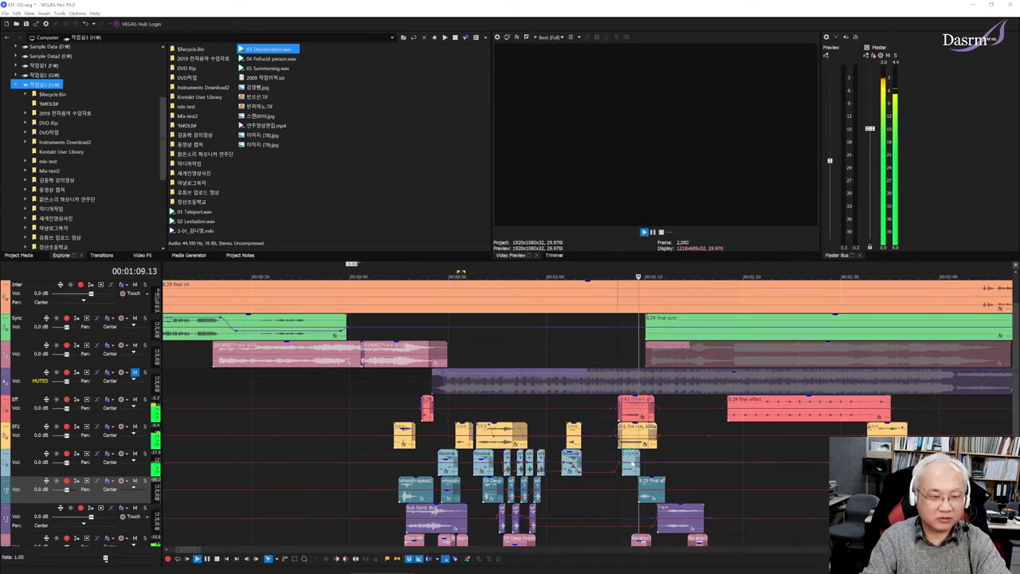
key("space")
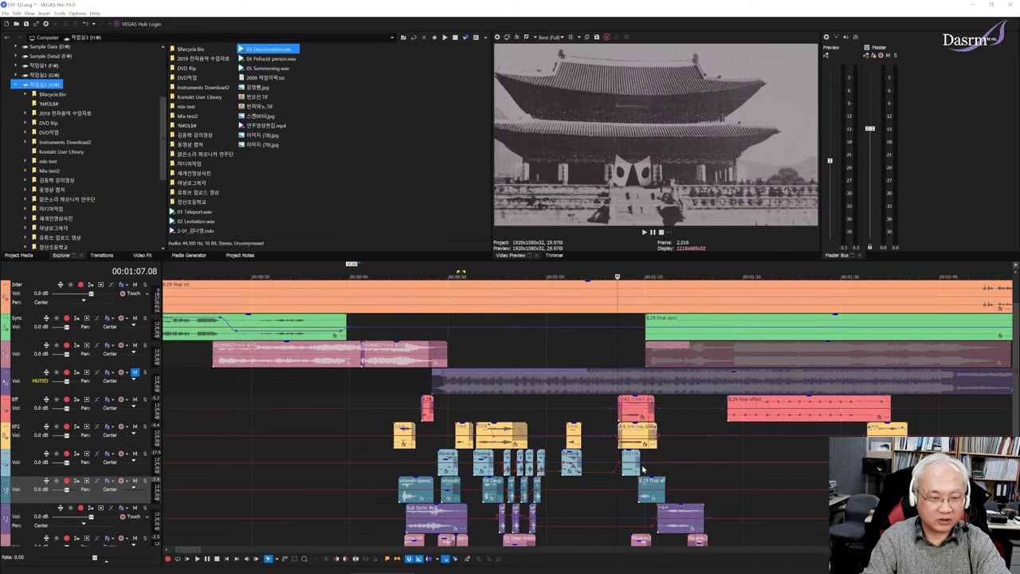
Step: Audition the sound effects again starting from 1:09.16
left_click(643, 470)
left_click(637, 509)
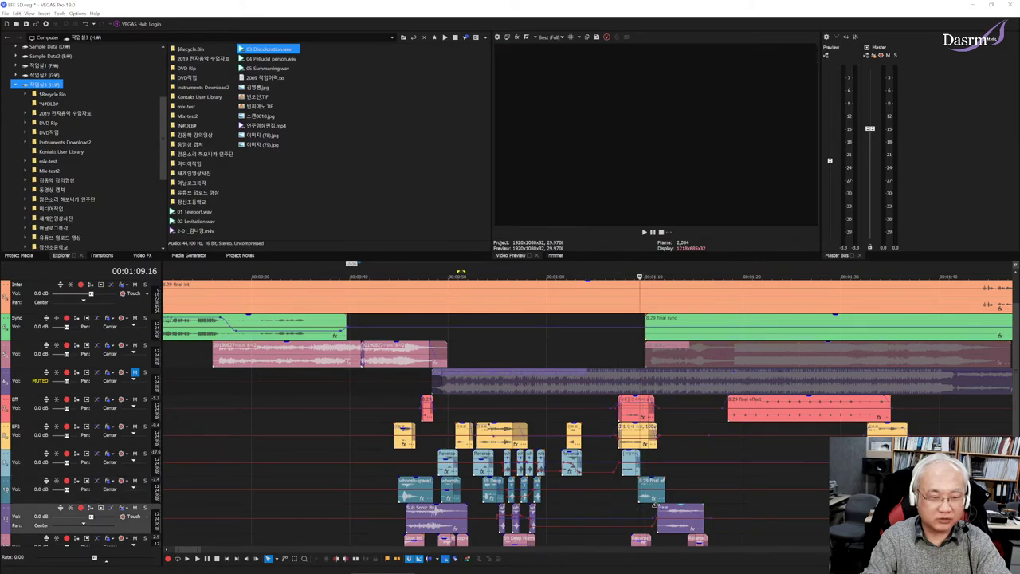
scroll(621, 515, "up", 2)
key("space")
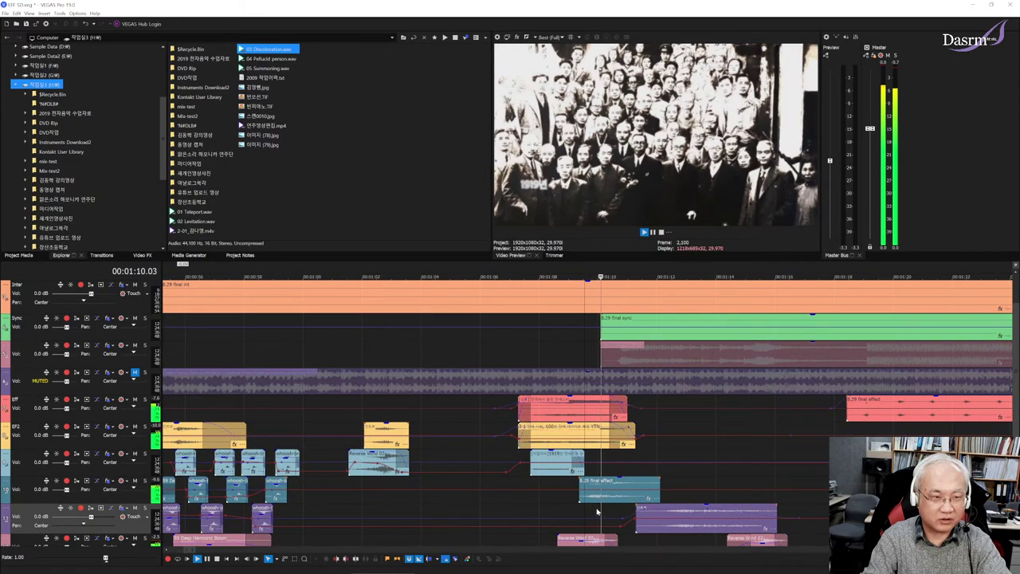
key("space")
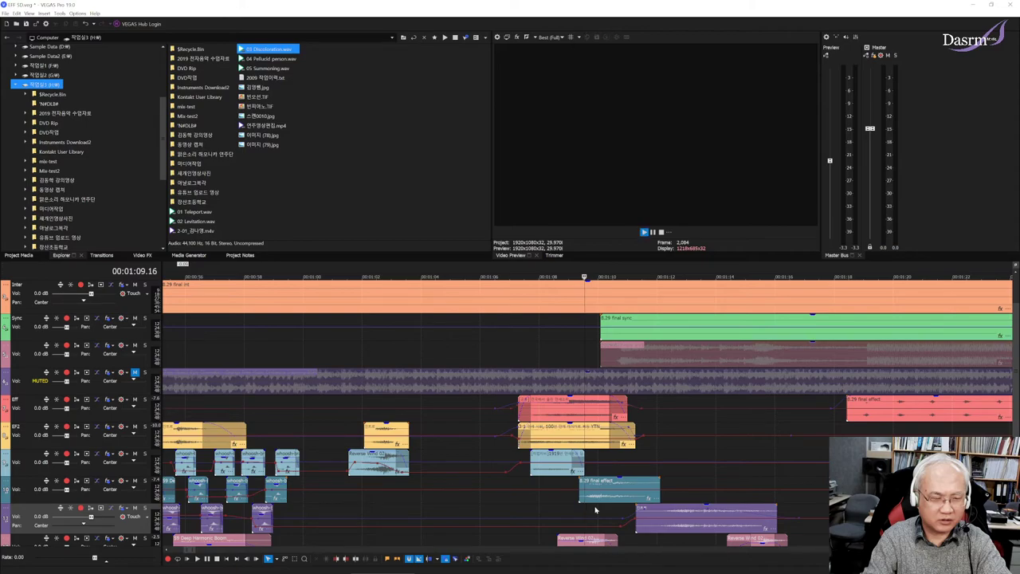
key("space")
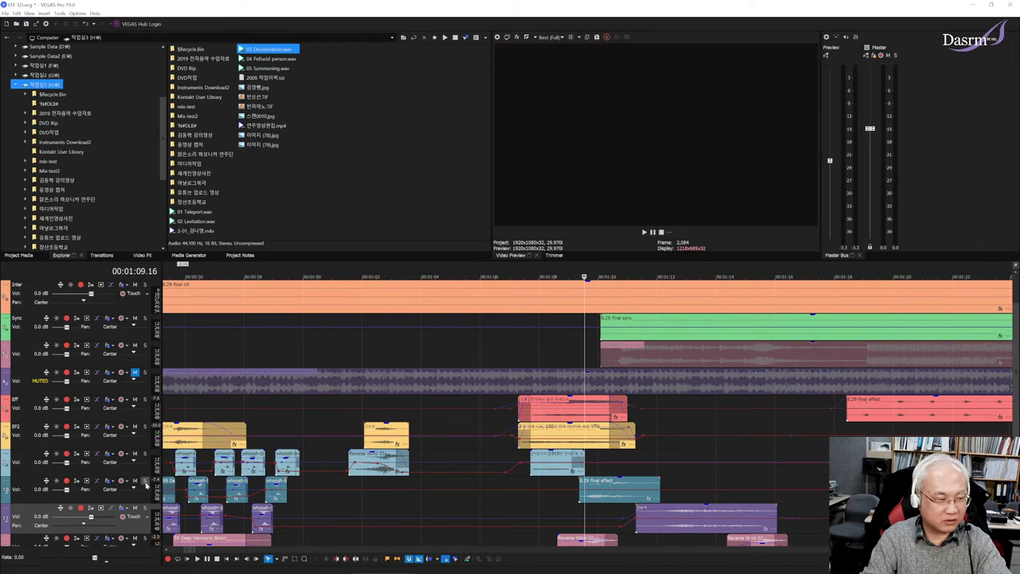
Step: Solo the teal effects track for playback, unsolo it, and move the playhead to 1:11.23
left_click(145, 481)
key("space")
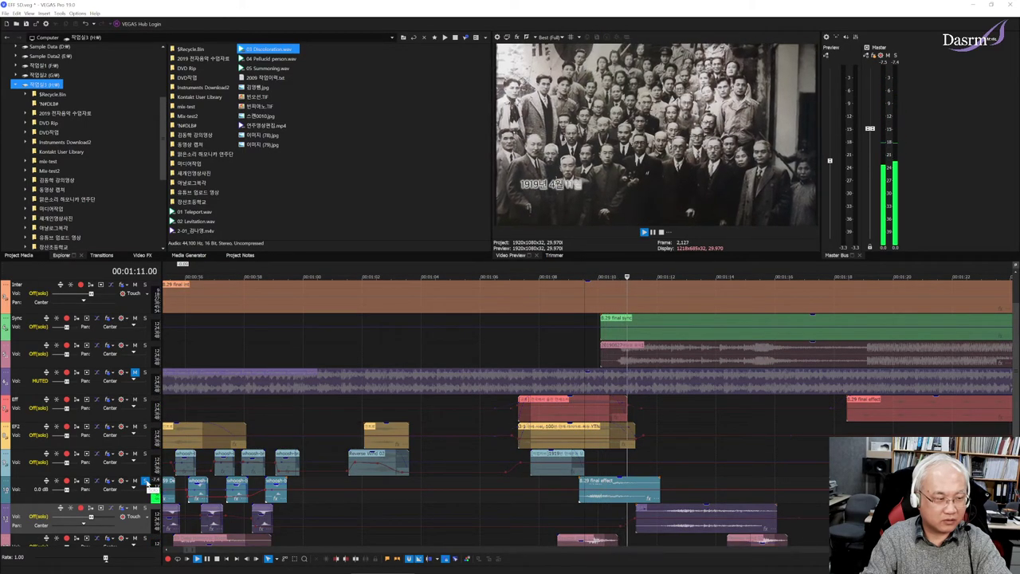
key("space")
left_click(145, 481)
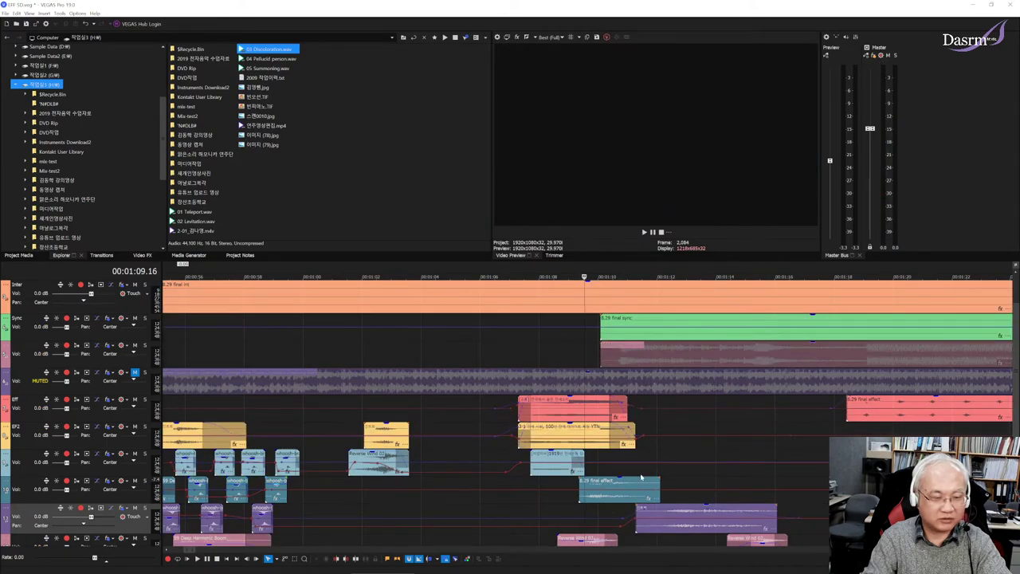
left_click(650, 458)
scroll(650, 458, "down", 5)
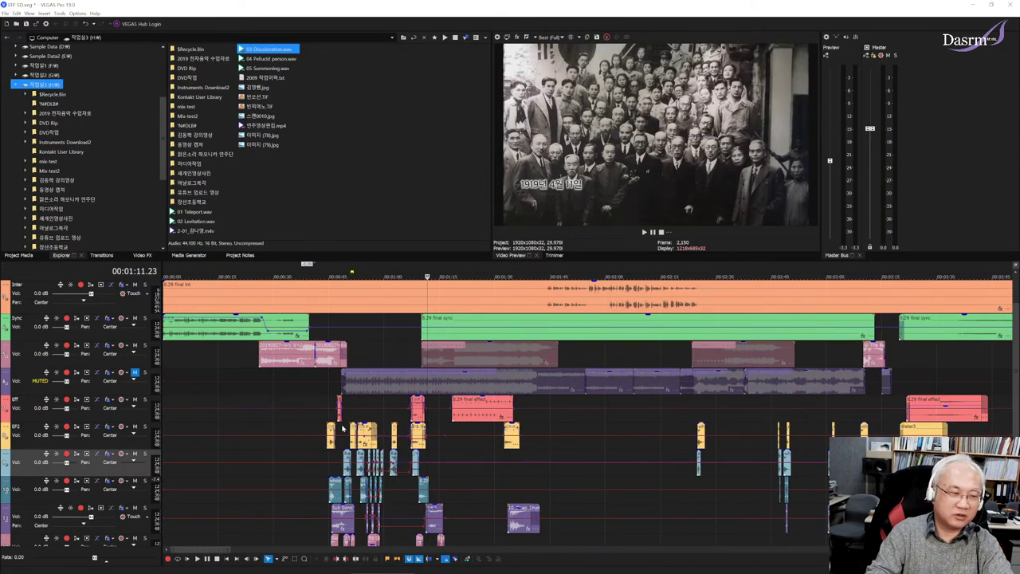
left_click(332, 399)
scroll(341, 398, "up", 3)
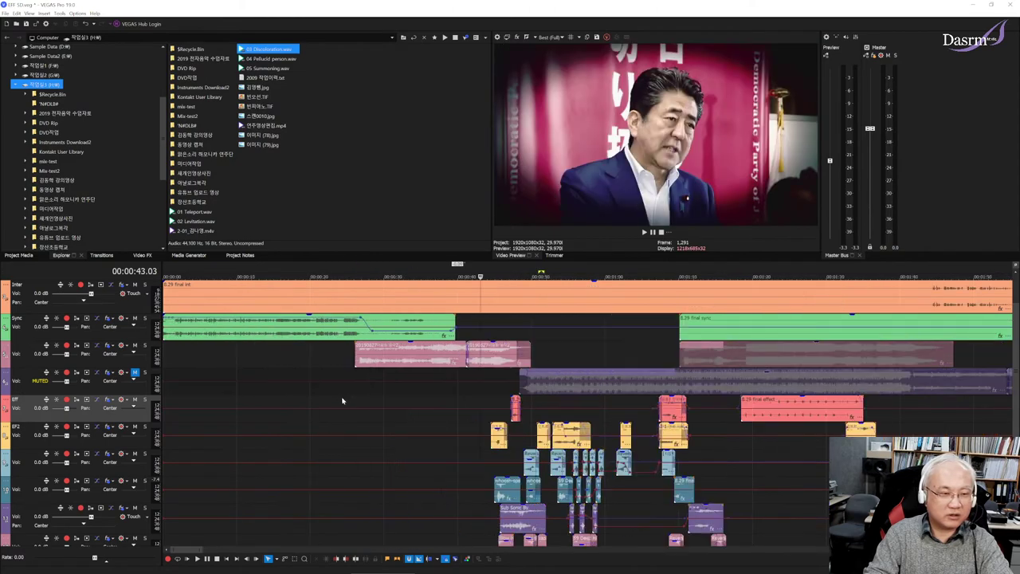
scroll(343, 399, "up", 2)
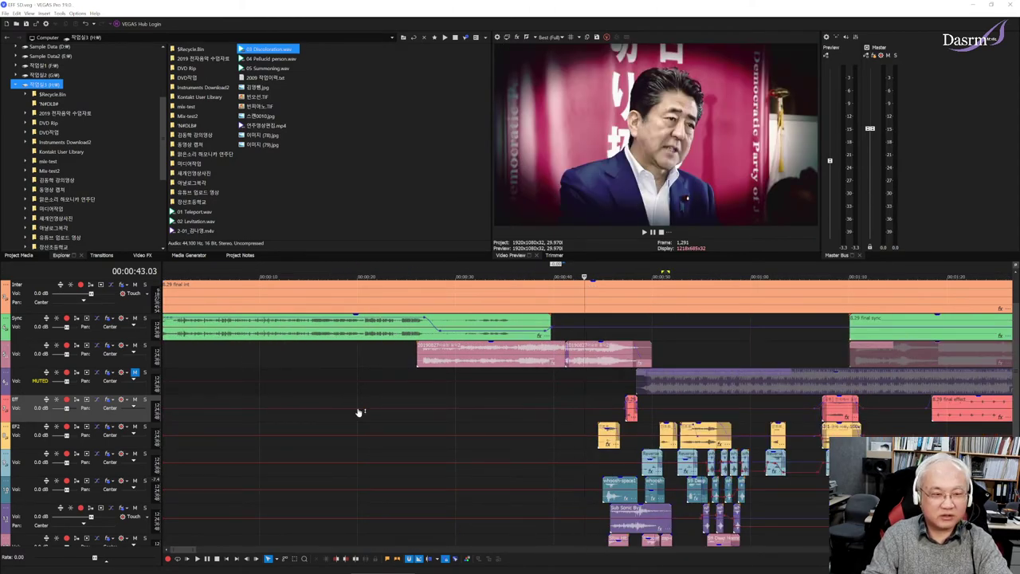
scroll(358, 412, "down", 2)
scroll(359, 413, "down", 2)
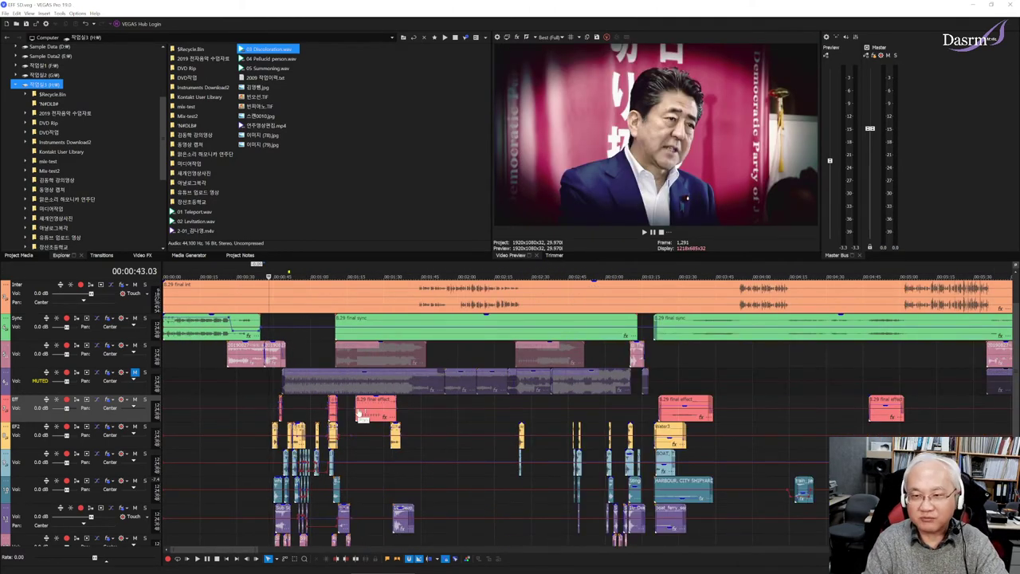
scroll(358, 412, "down", 2)
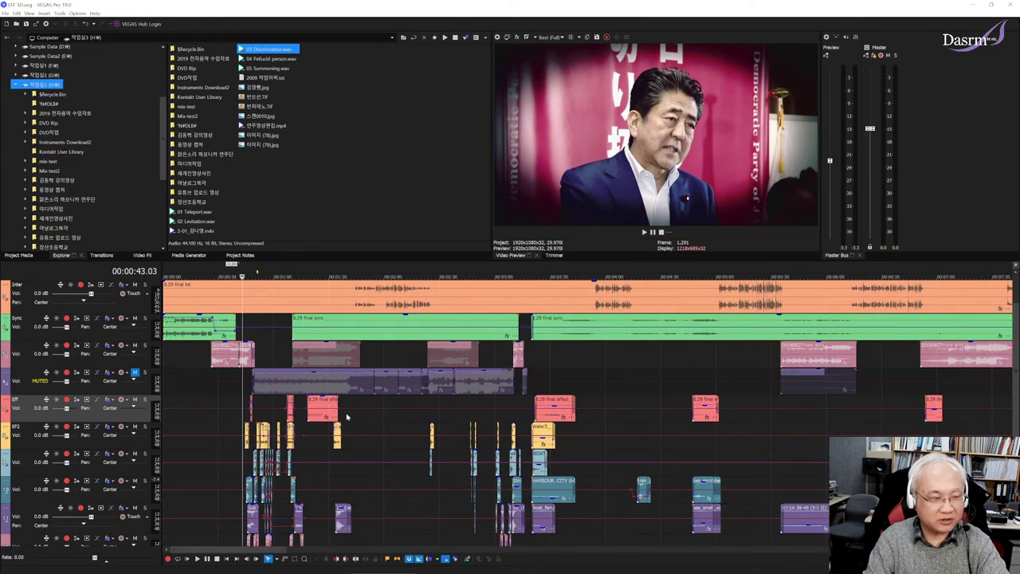
scroll(278, 405, "up", 1)
scroll(279, 404, "up", 1)
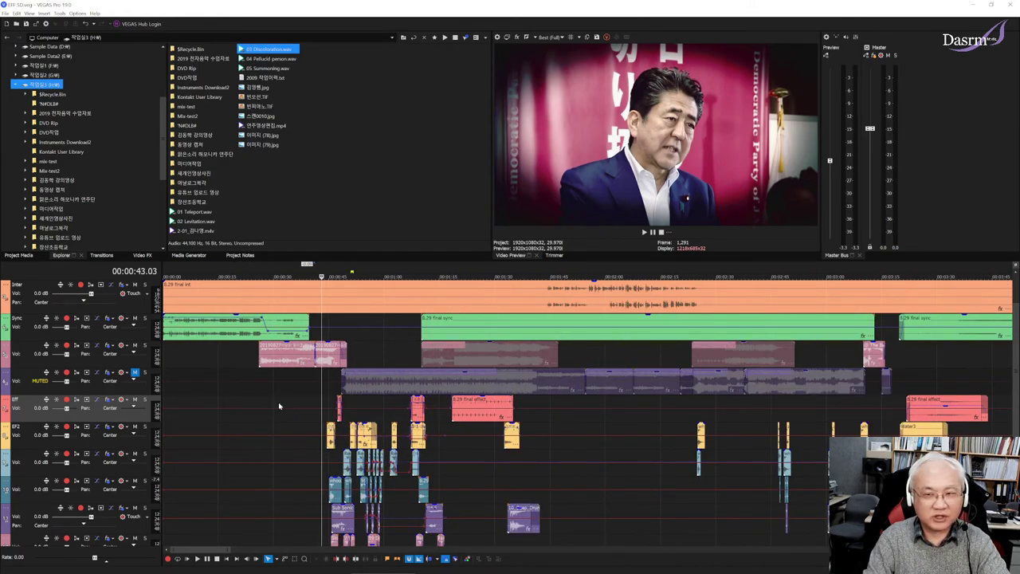